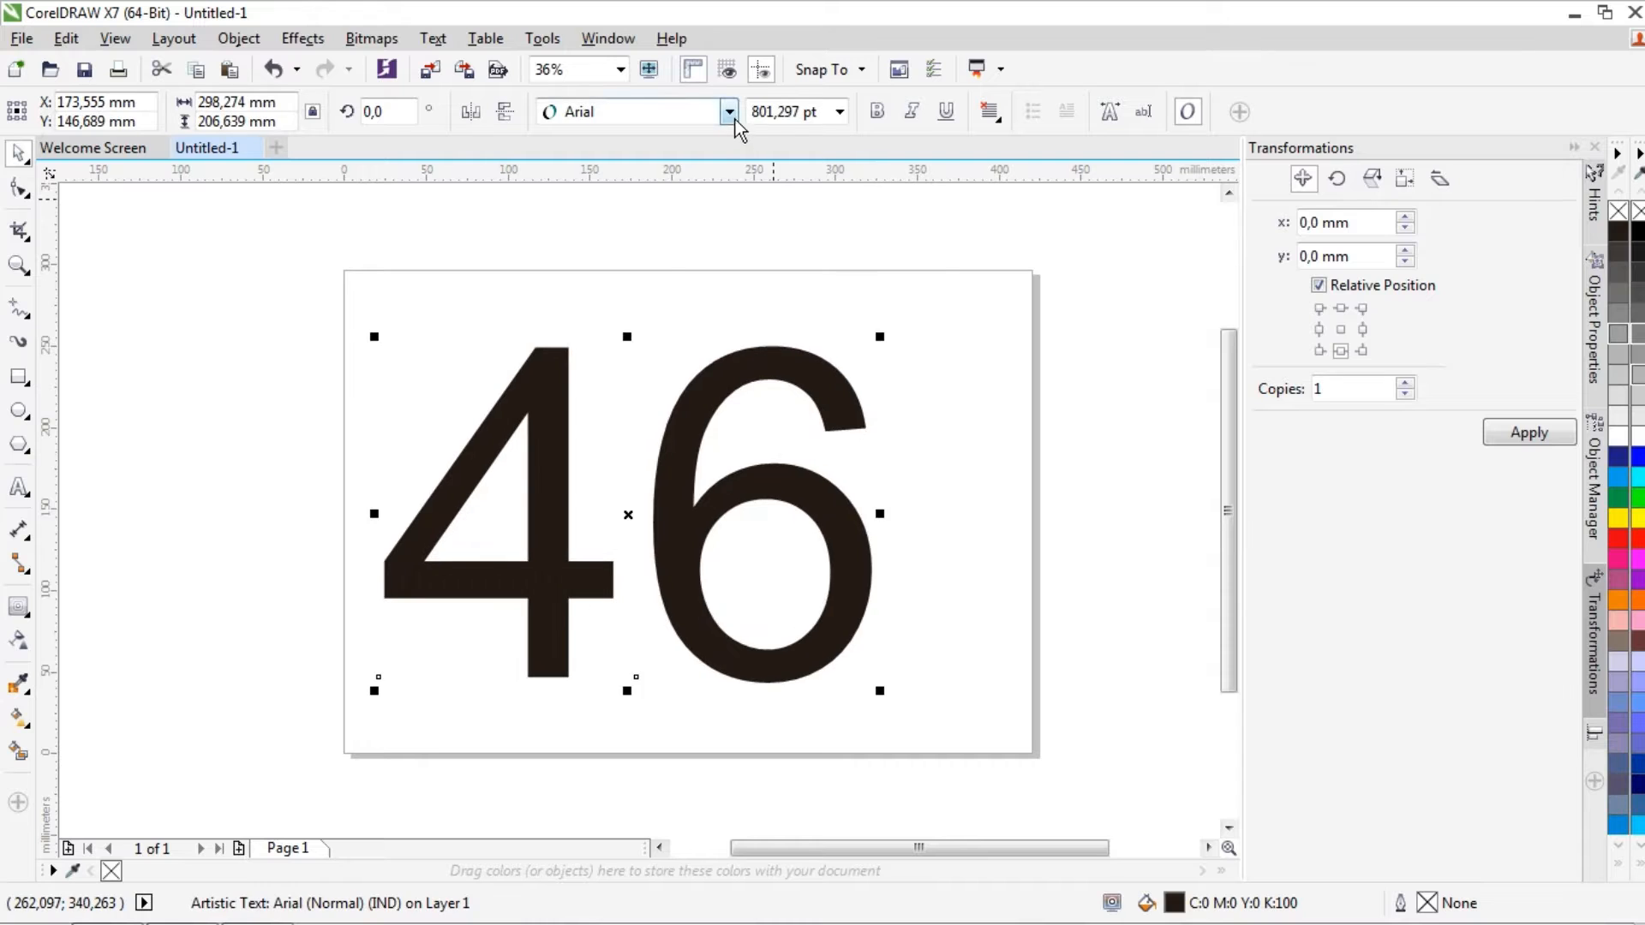
# - Try the Fear Factor Black and Godzilla fonts on the 46 text
pyautogui.click(729, 111)
pyautogui.click(744, 173)
pyautogui.click(729, 116)
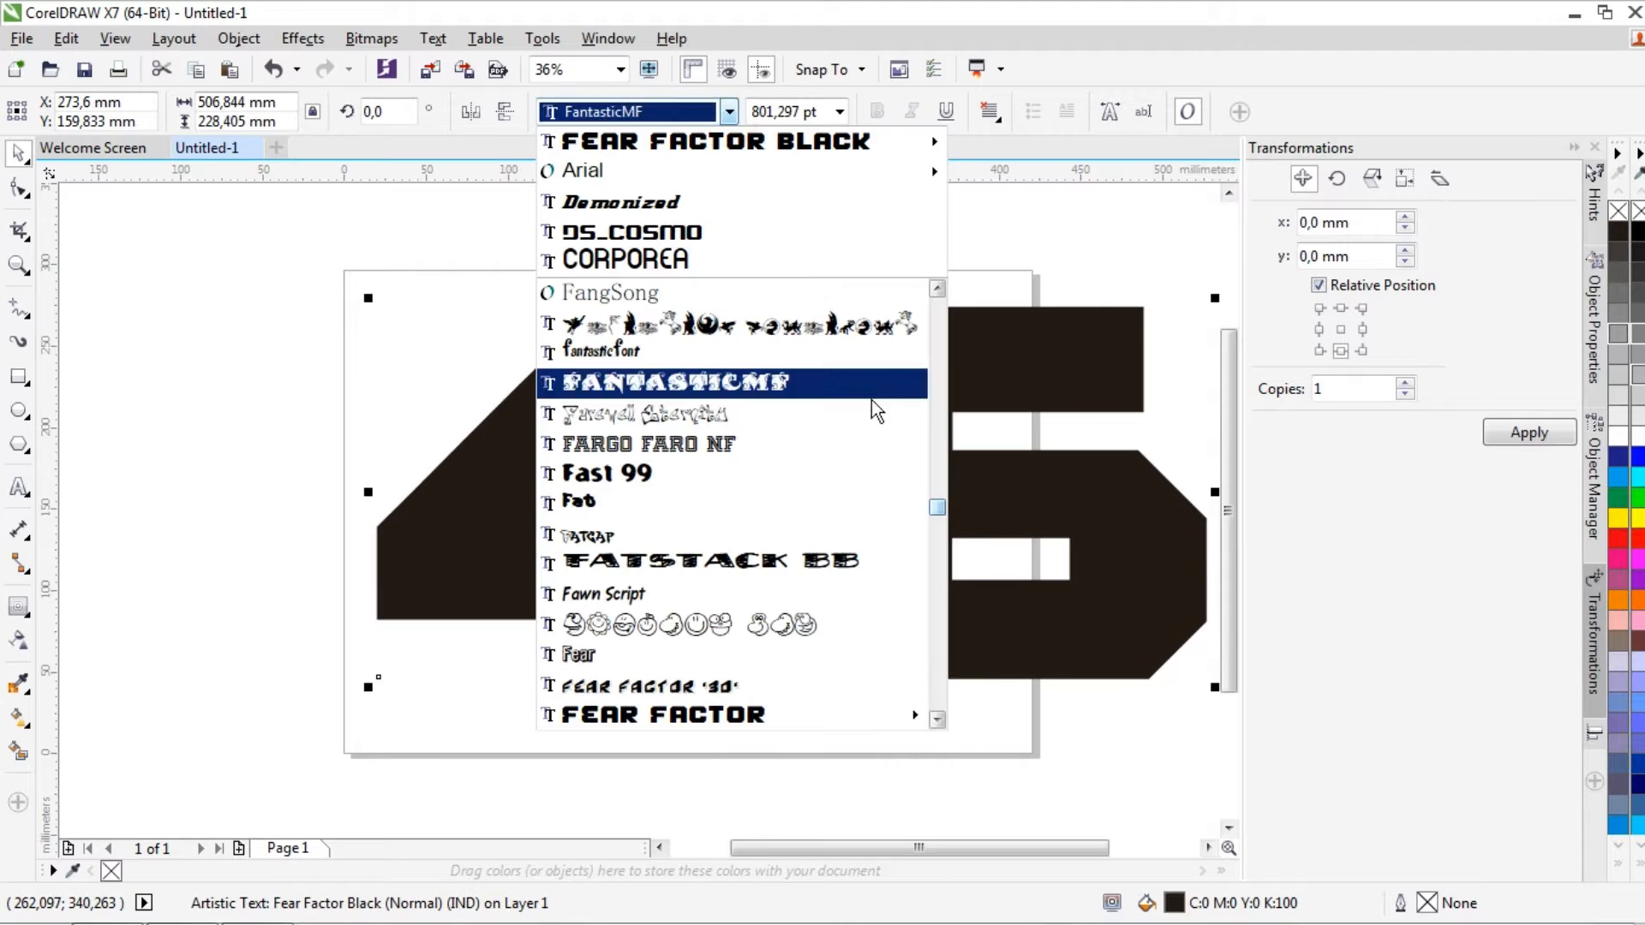
pyautogui.moveTo(938, 511); pyautogui.dragTo(945, 547)
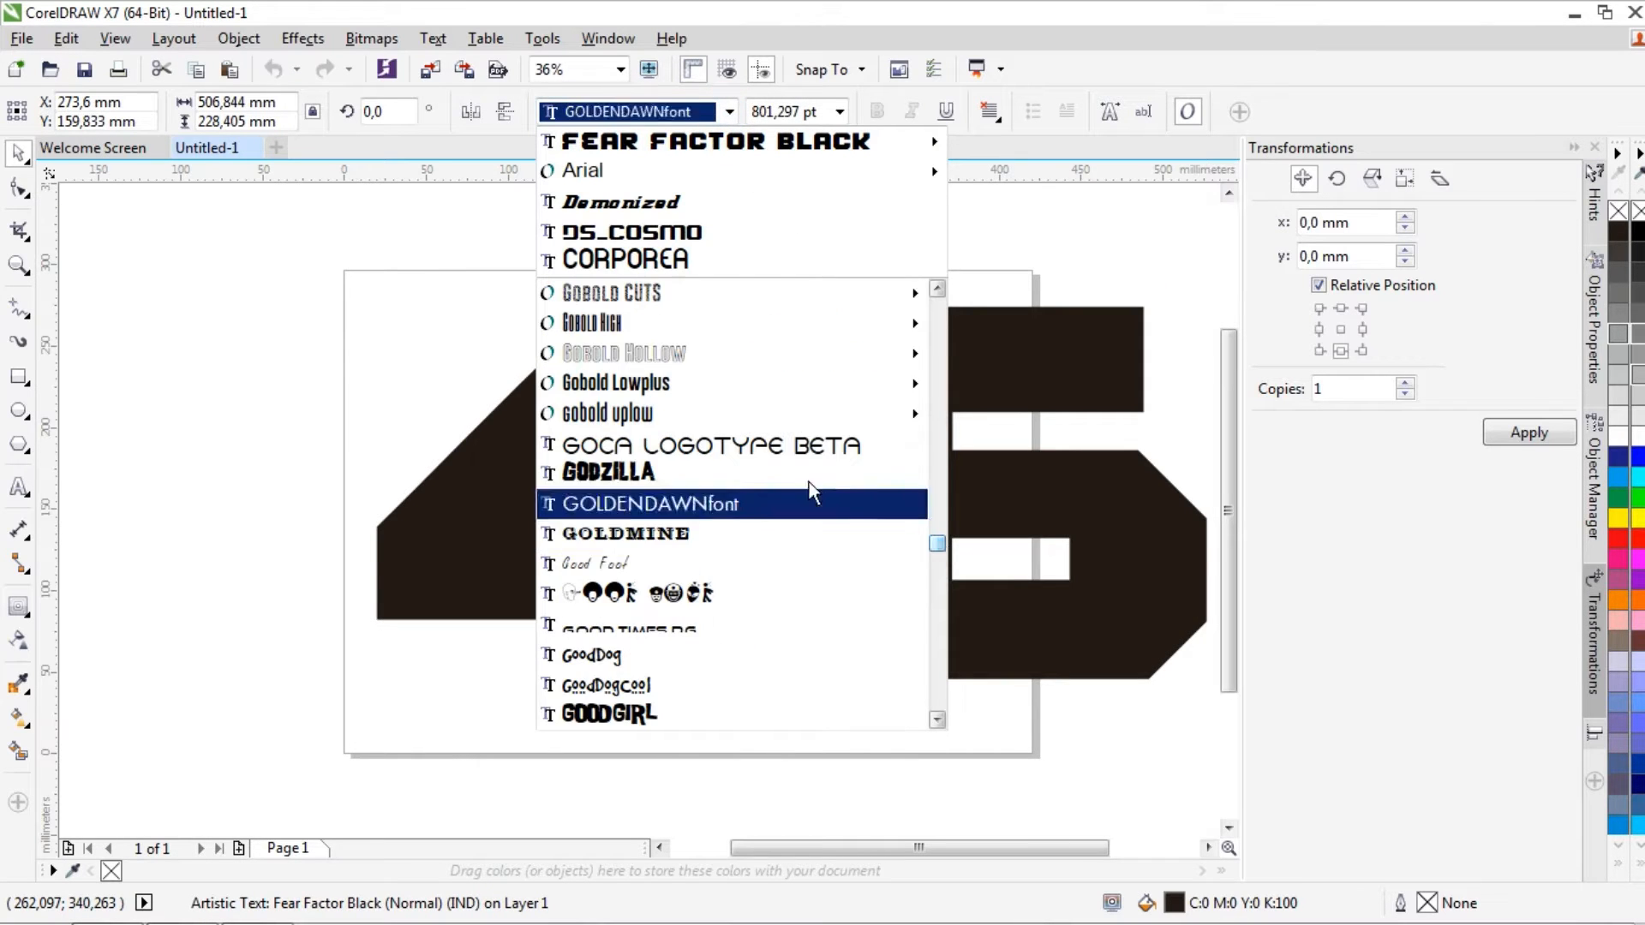
pyautogui.click(608, 471)
# - Try the GoodGirl and GROBOLD fonts on the 46 text
pyautogui.click(729, 112)
pyautogui.scroll(-4, 735, 480)
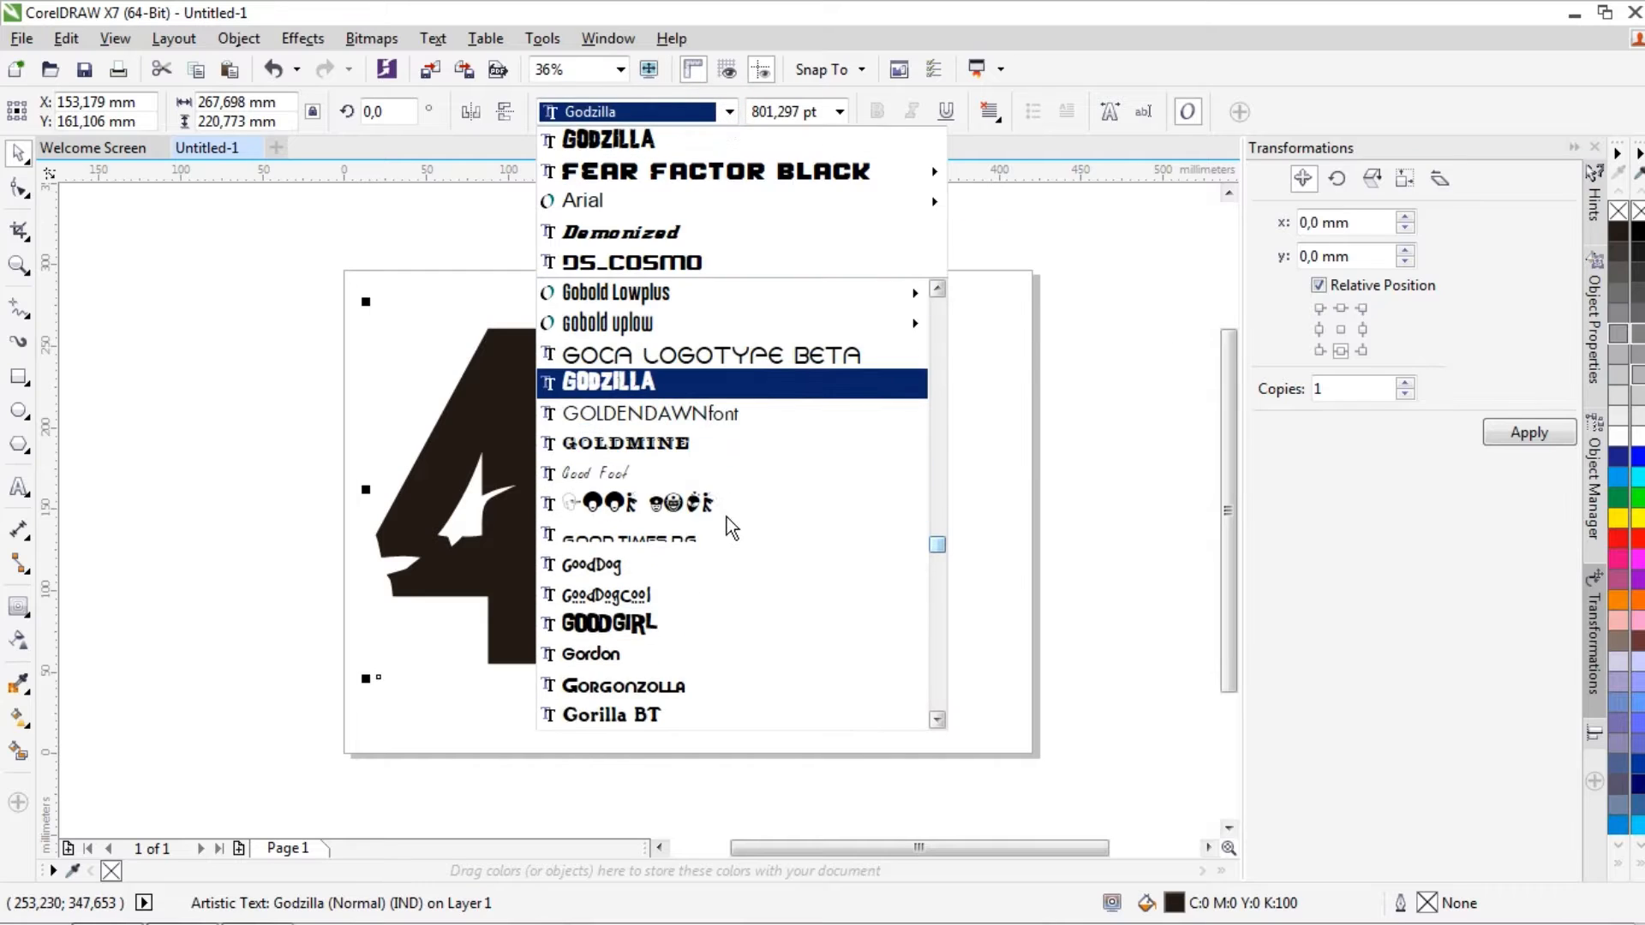
pyautogui.click(648, 357)
pyautogui.click(729, 111)
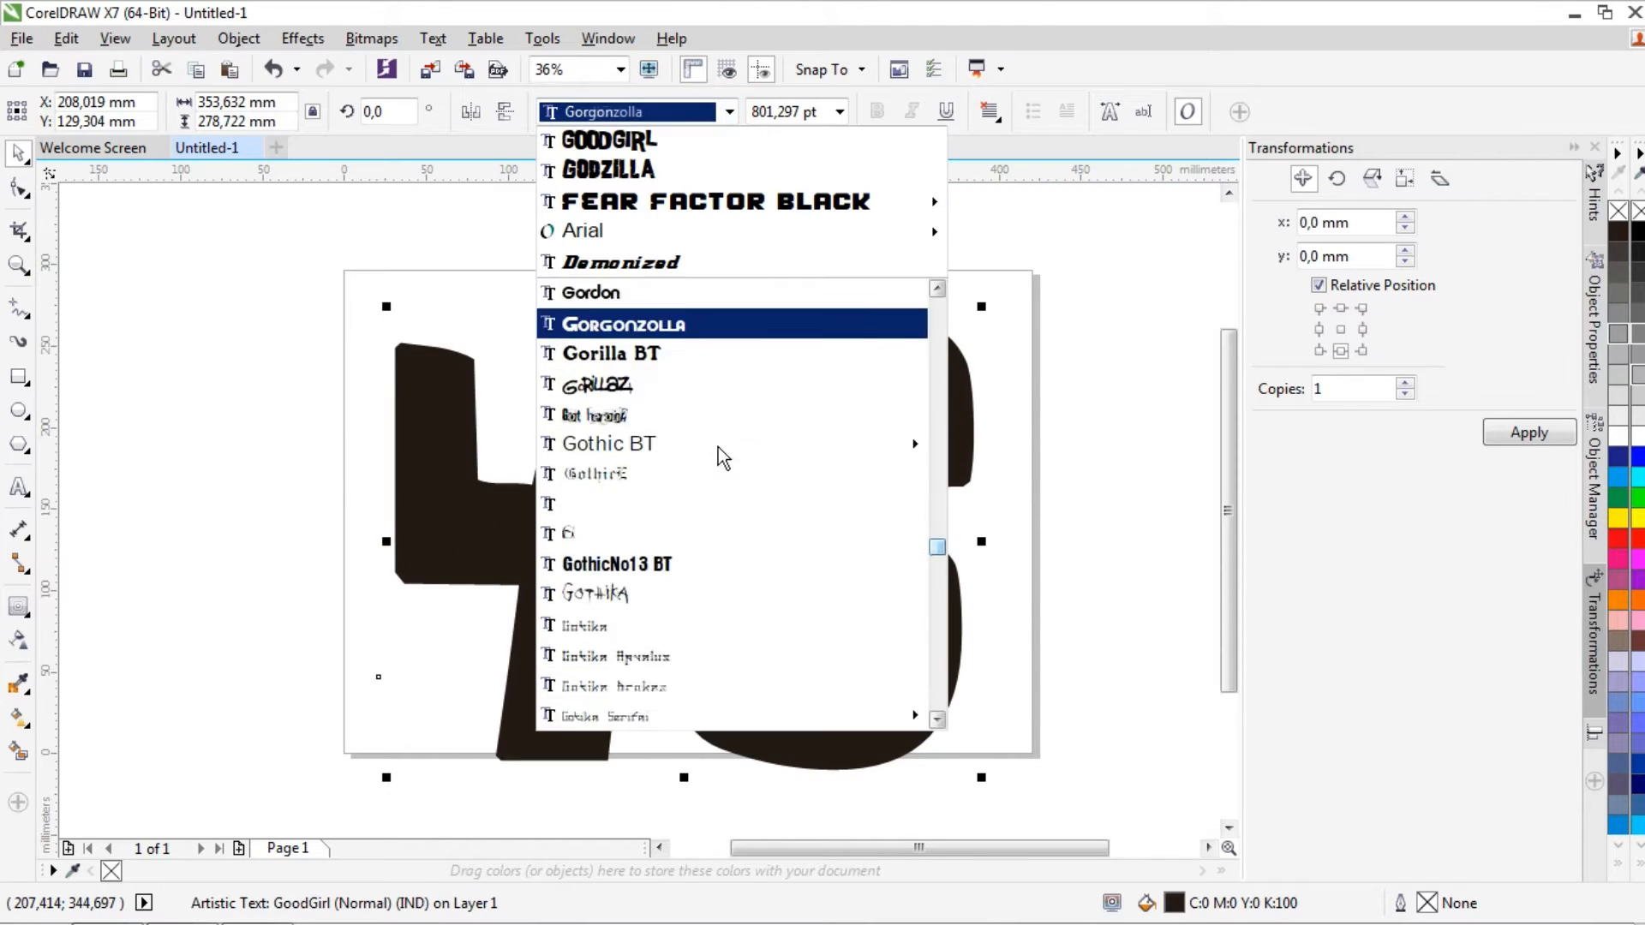
pyautogui.scroll(-6, 716, 455)
pyautogui.scroll(-5, 708, 518)
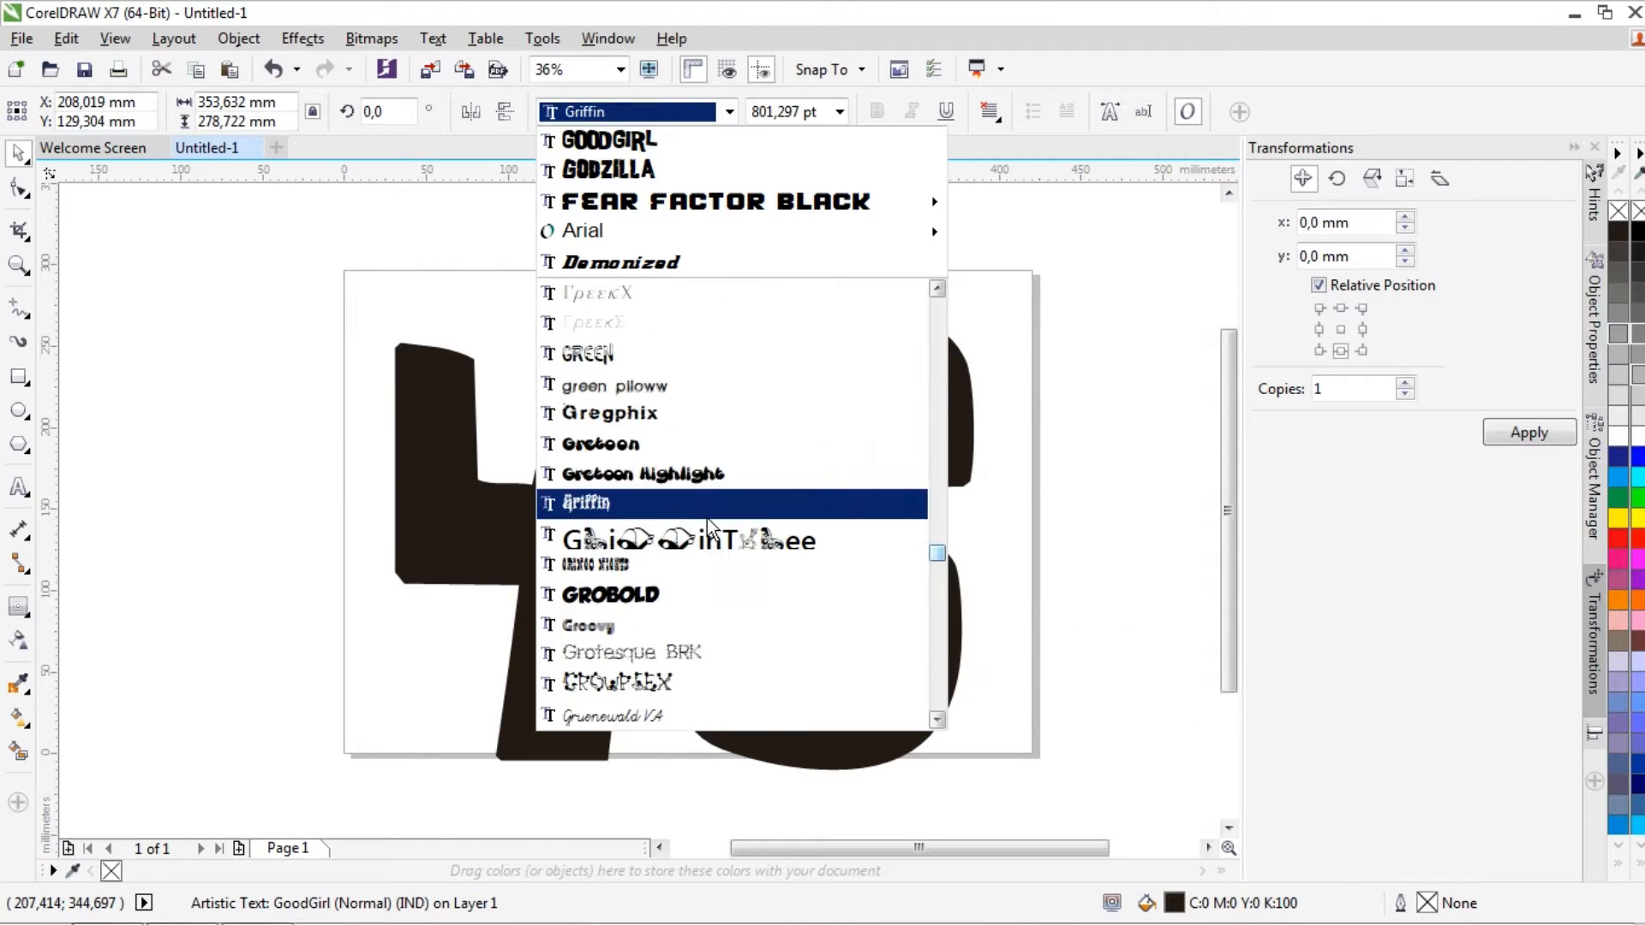
pyautogui.click(634, 406)
# - Try the Guardians and Gunship fonts on the 46 text
pyautogui.click(730, 111)
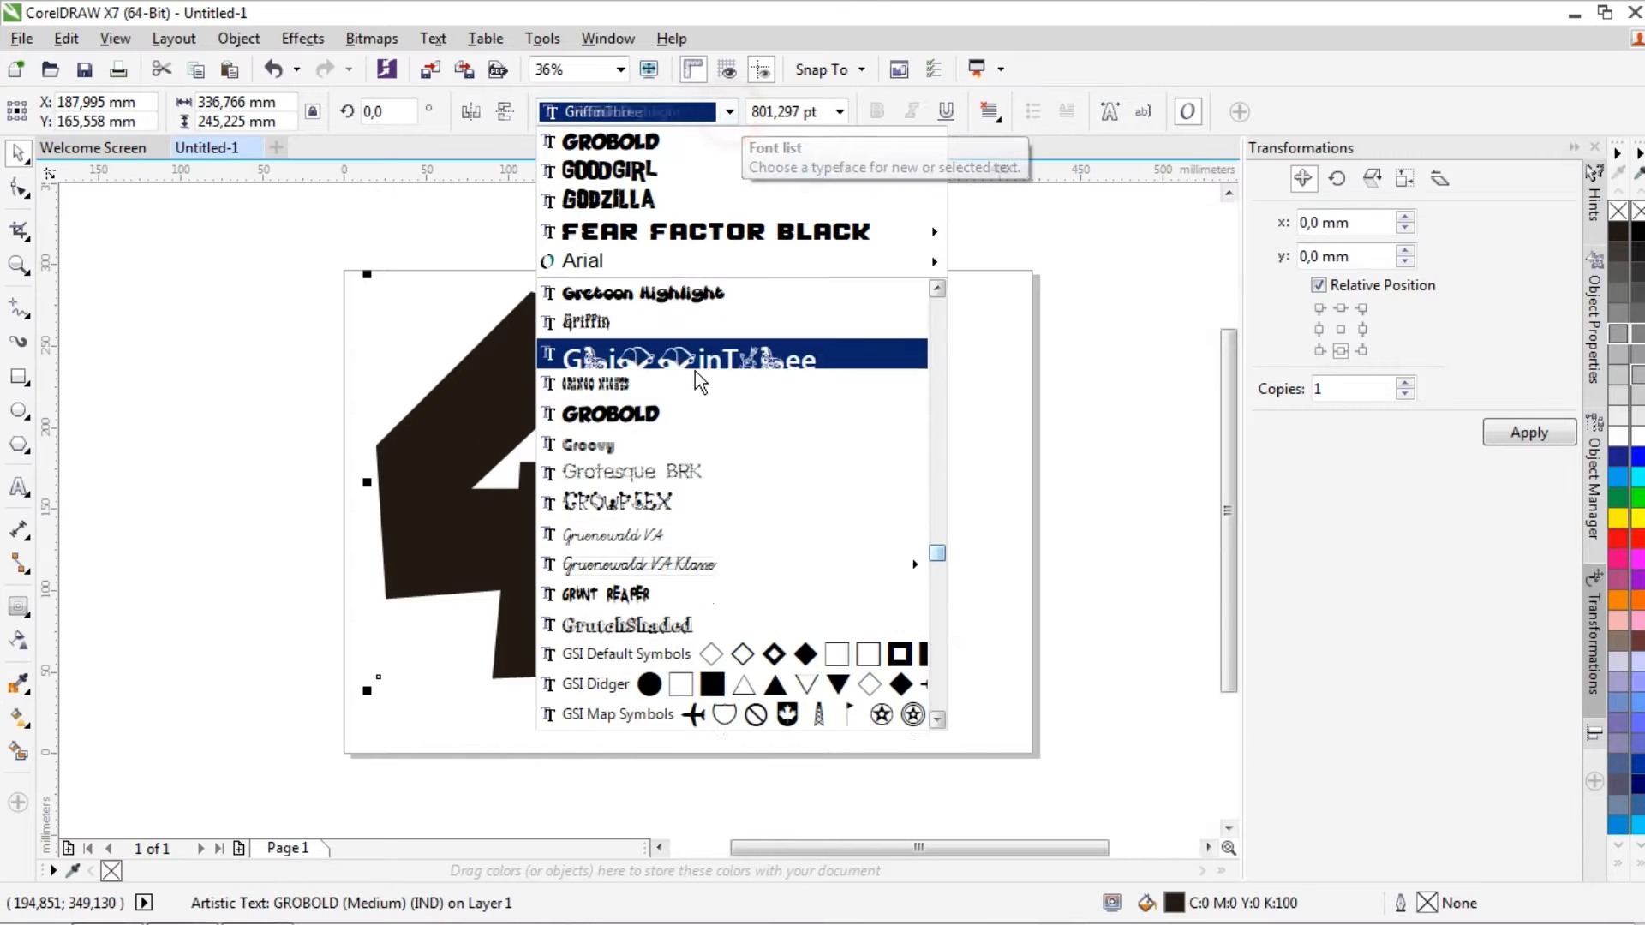
pyautogui.scroll(-8, 701, 490)
pyautogui.scroll(1, 690, 343)
pyautogui.scroll(1, 686, 346)
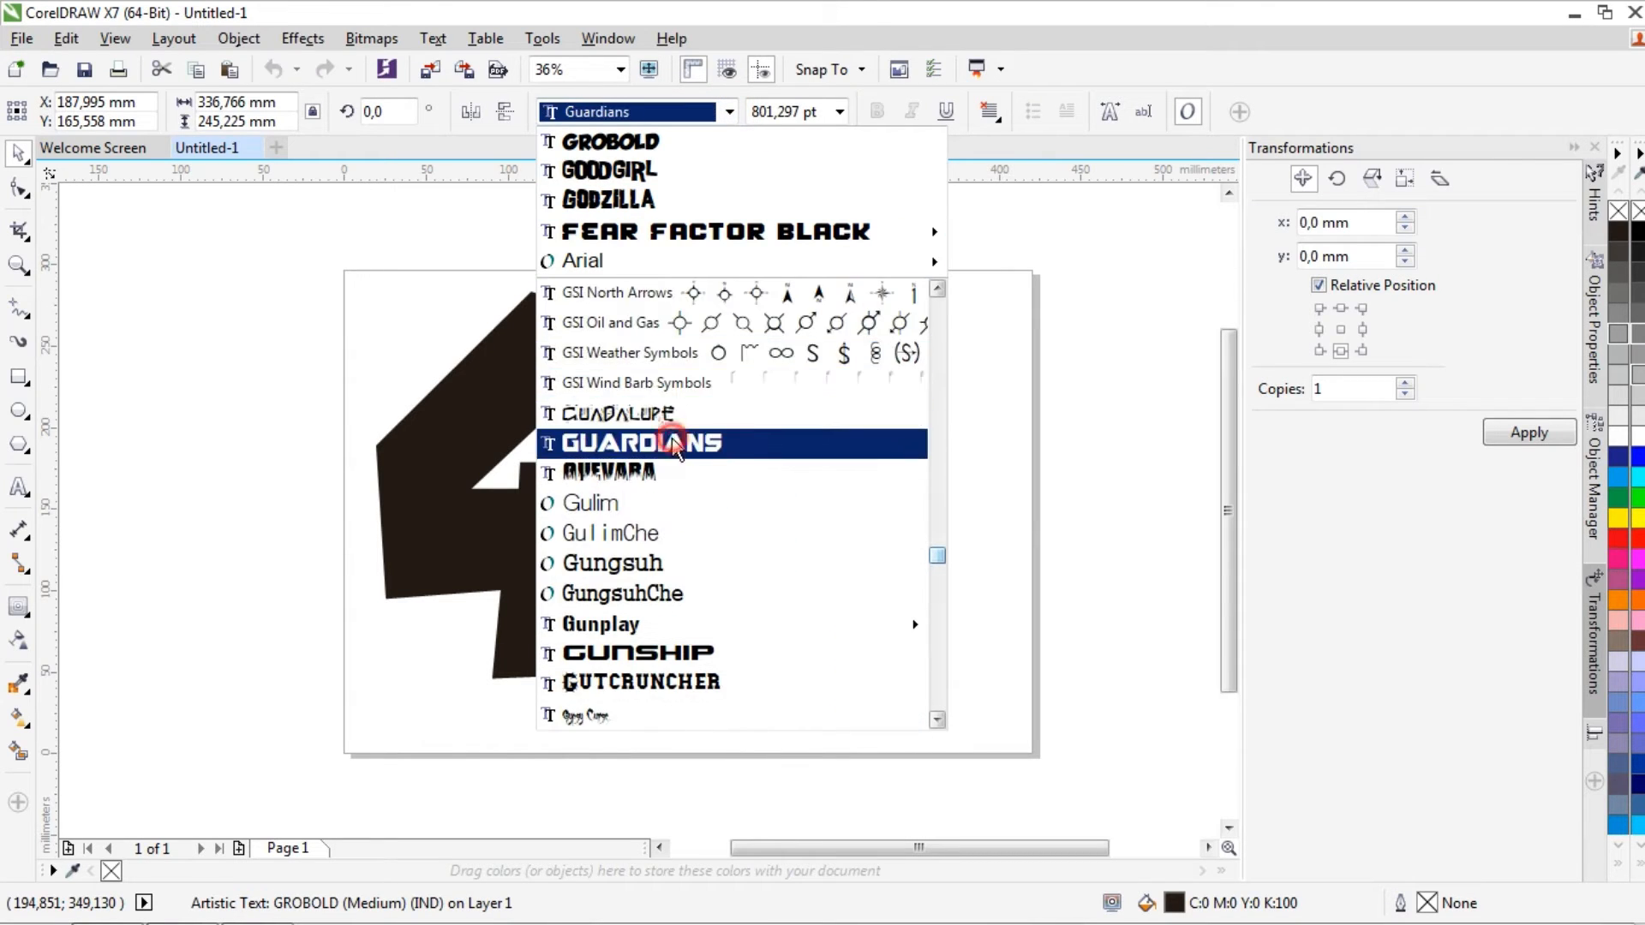
pyautogui.click(643, 441)
pyautogui.click(729, 111)
pyautogui.click(681, 652)
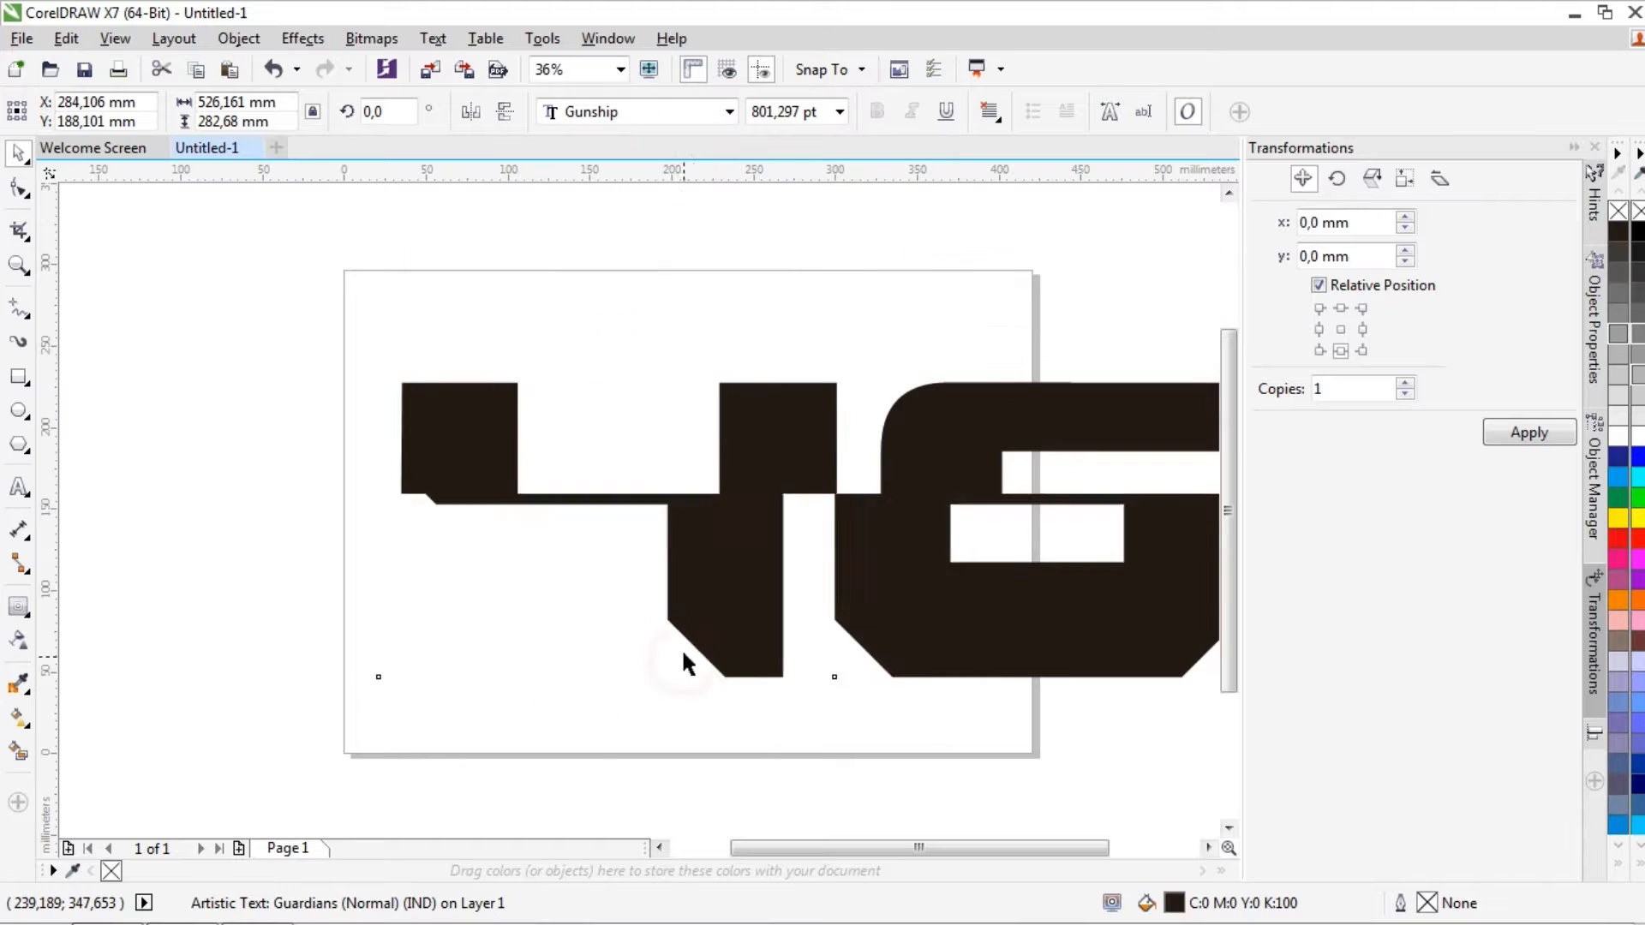
# - Try the Halcyonia and HOMIGOS fonts on the 46 text
pyautogui.click(729, 111)
pyautogui.scroll(-2, 689, 506)
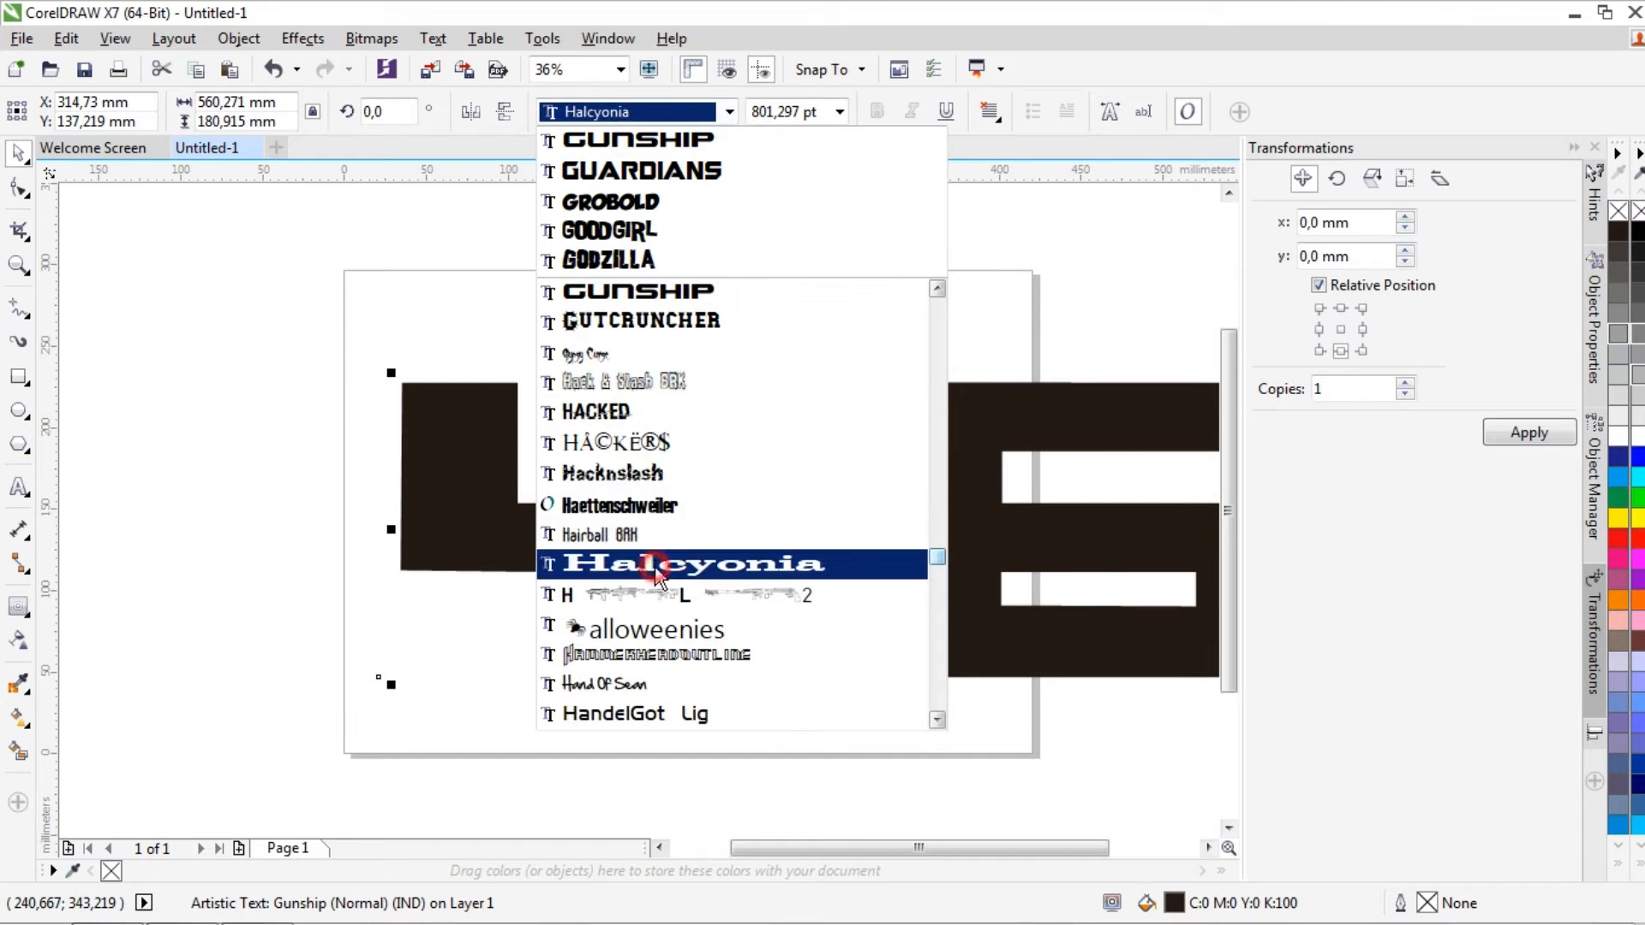
pyautogui.click(686, 563)
pyautogui.click(729, 112)
pyautogui.scroll(-1, 682, 683)
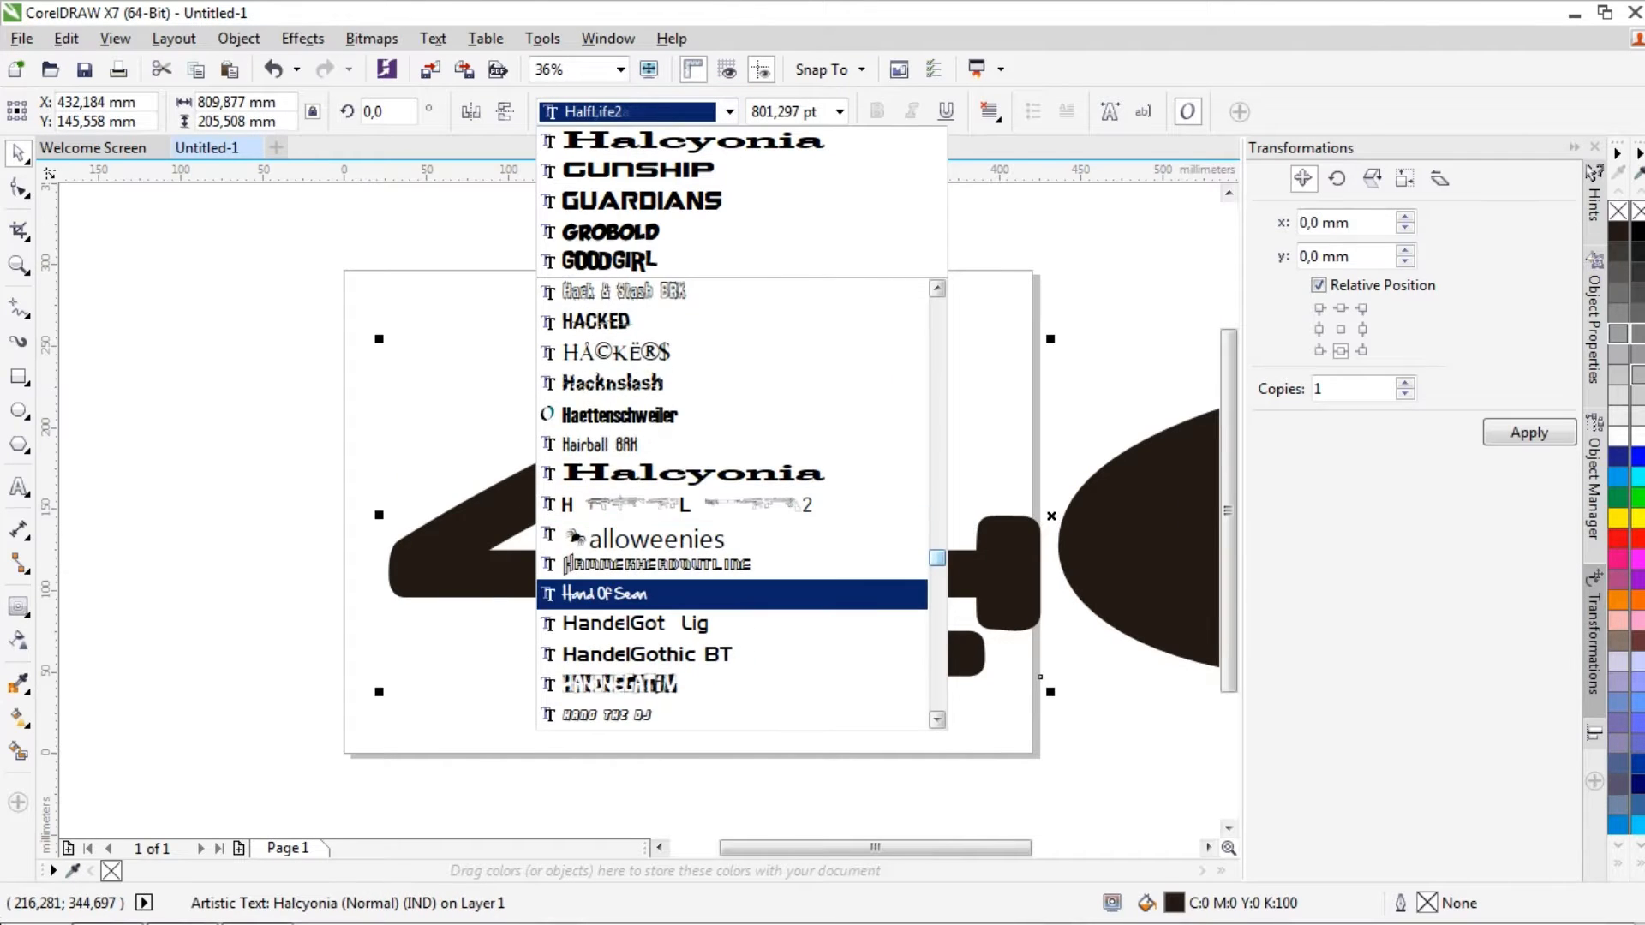
pyautogui.scroll(-8, 701, 542)
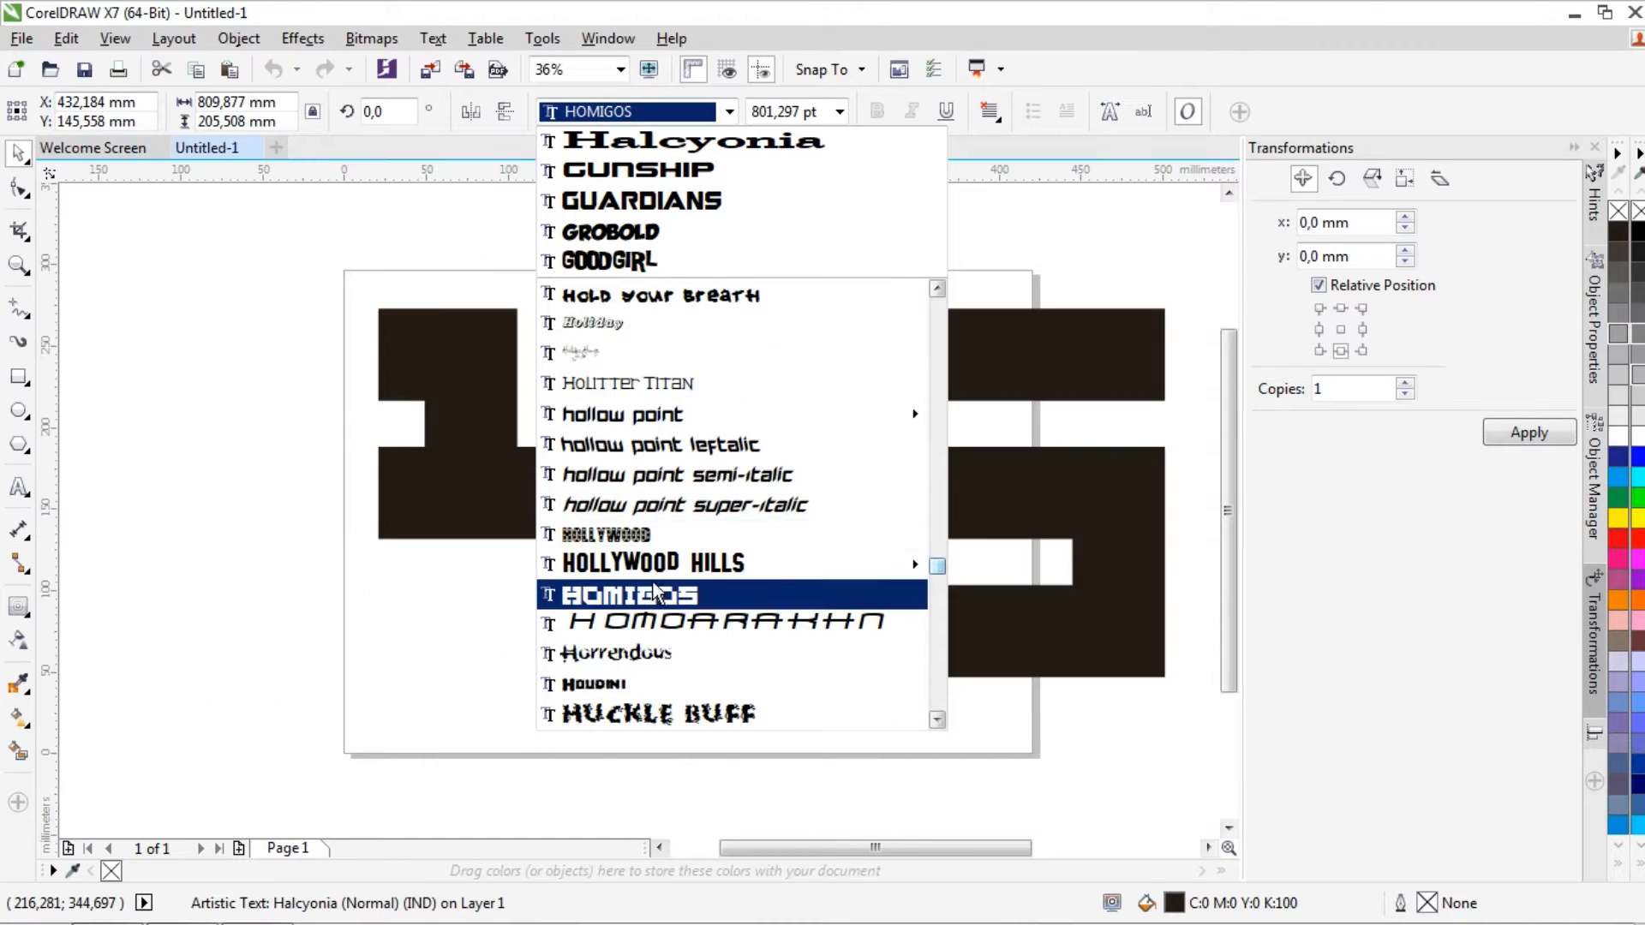
pyautogui.click(685, 594)
# - Scale the 46 text down to about 420 pt and try the Hollywood Hills font on it
pyautogui.moveTo(427, 360); pyautogui.dragTo(476, 396)
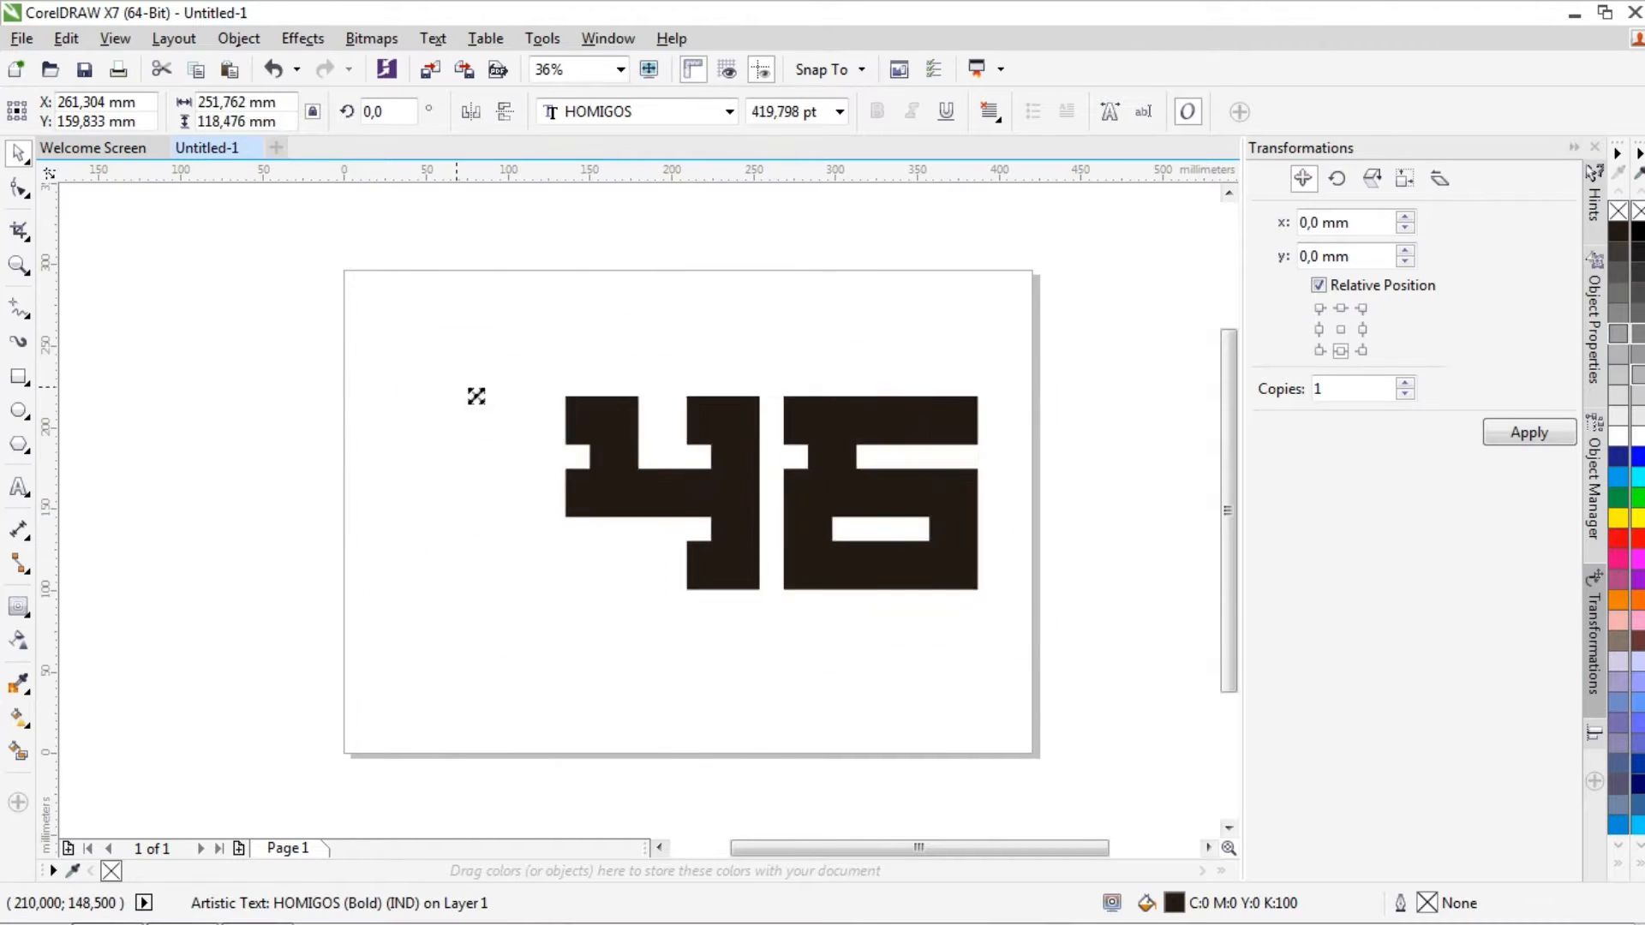
pyautogui.click(730, 111)
pyautogui.click(651, 568)
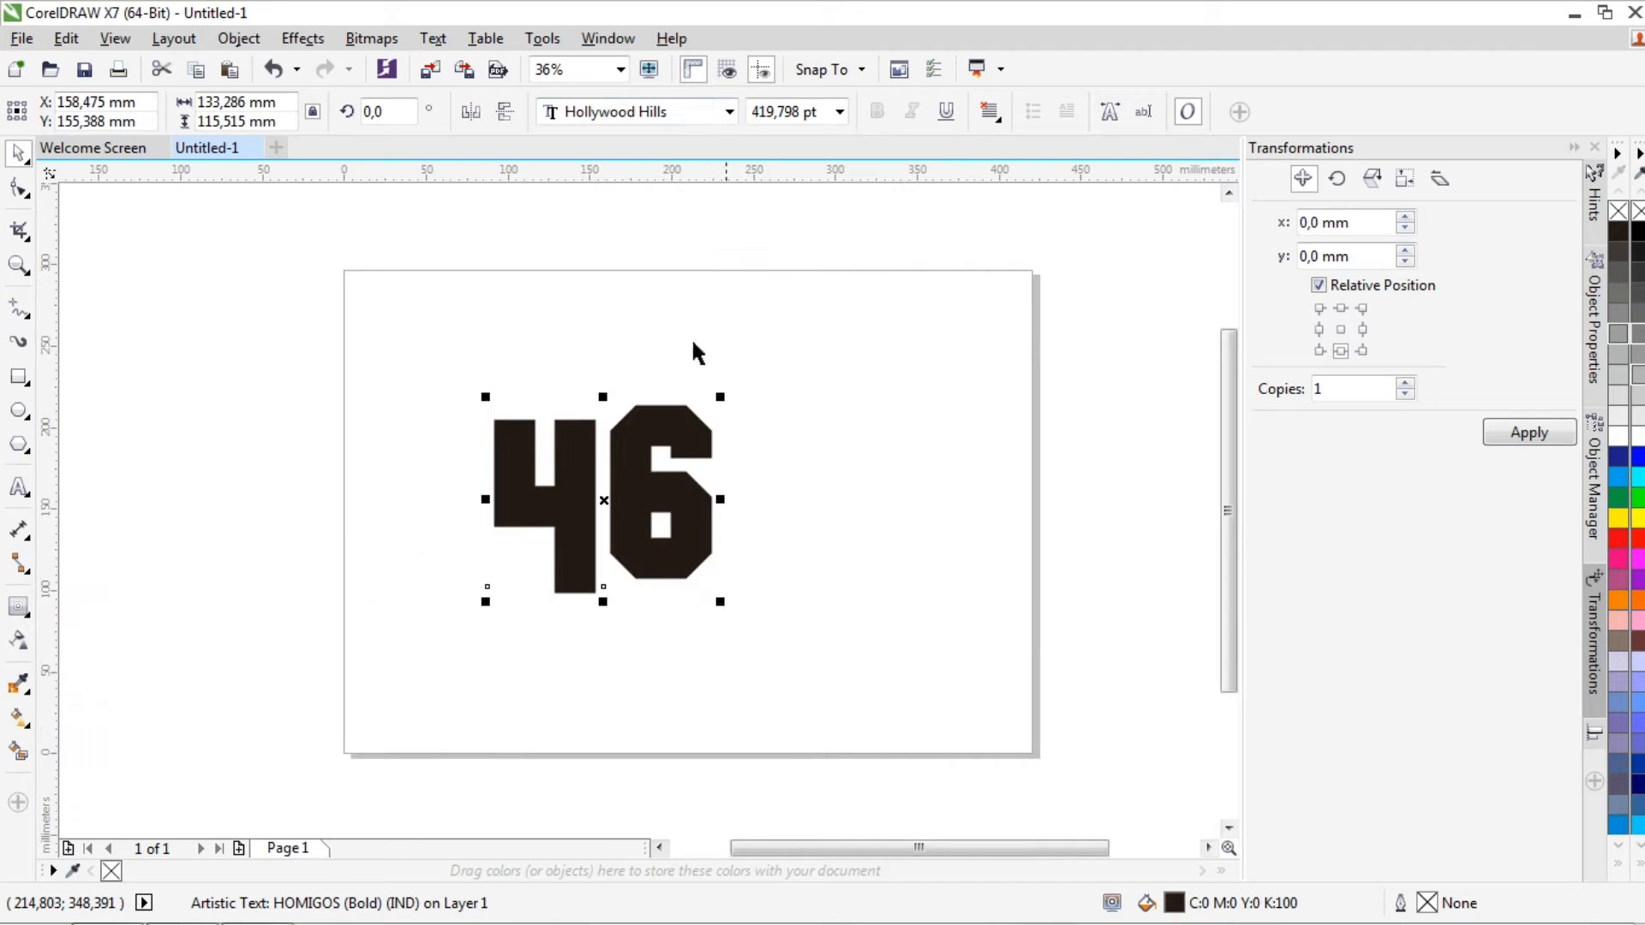
# - Try the IronMan font on the 46 text
pyautogui.click(729, 111)
pyautogui.scroll(-1, 741, 504)
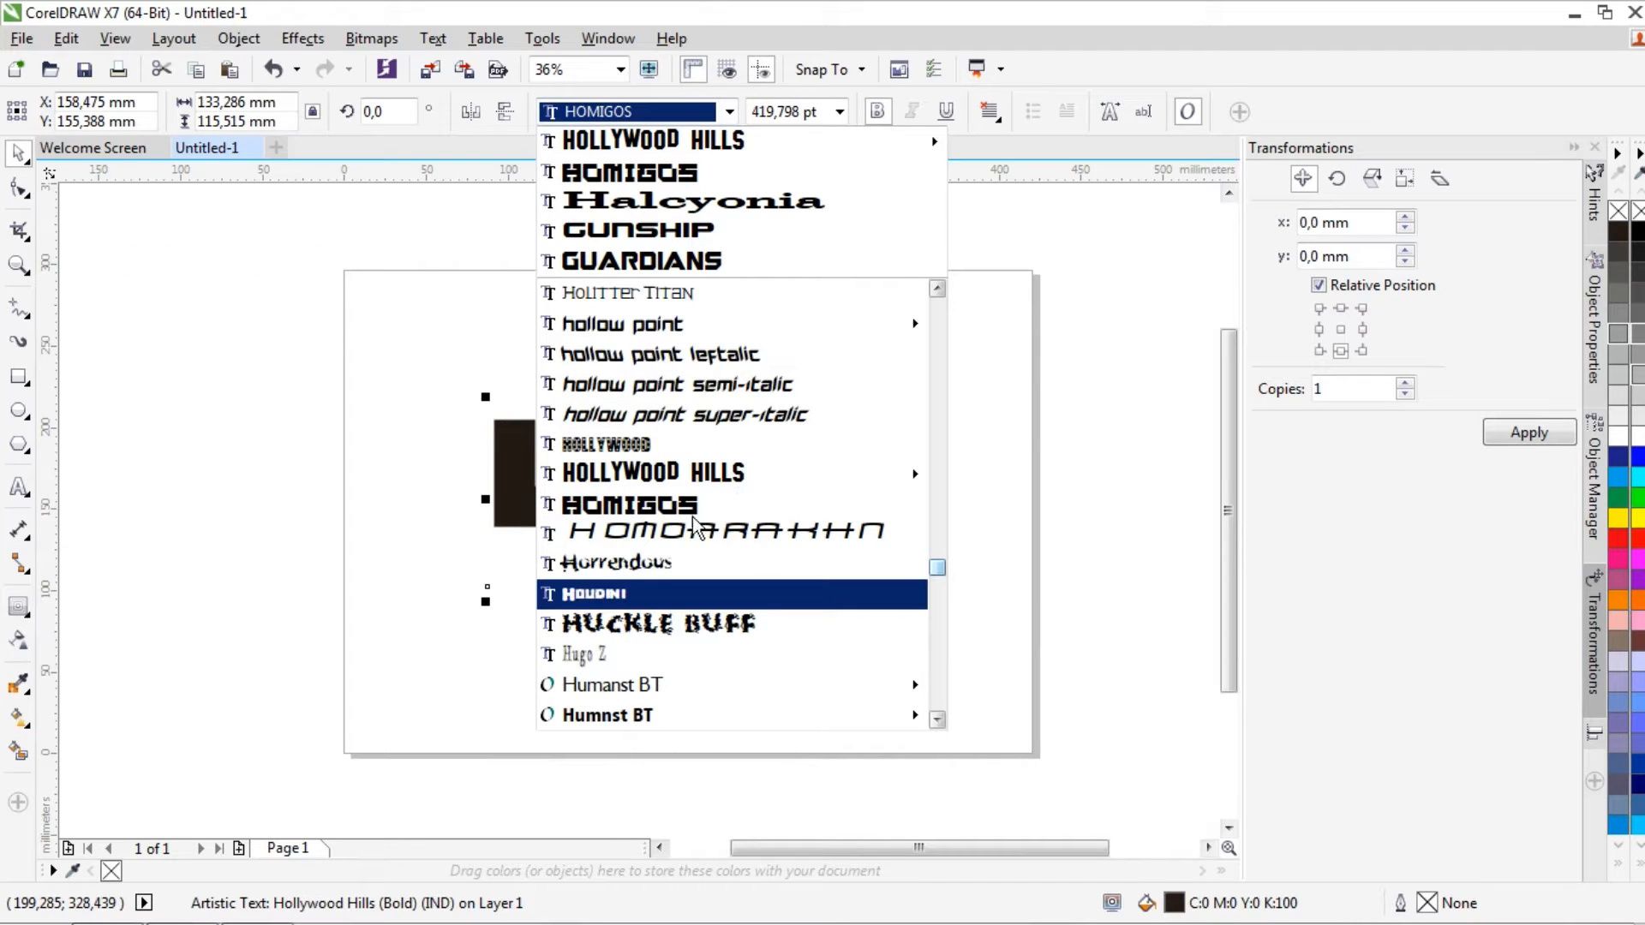
pyautogui.scroll(-12, 694, 522)
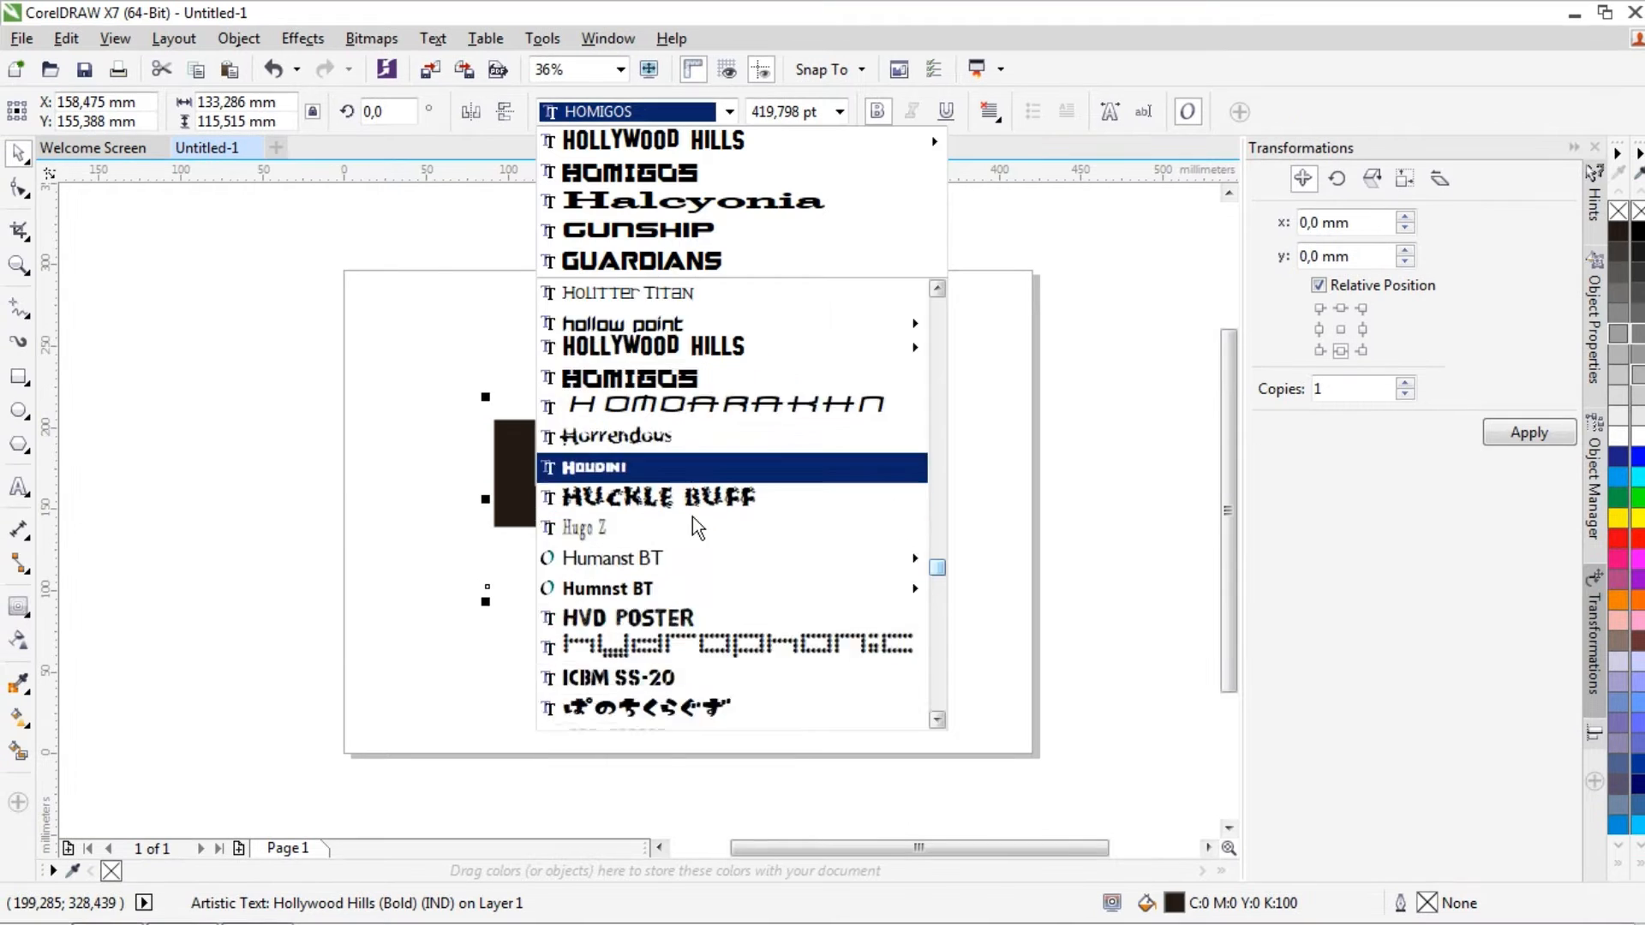
pyautogui.scroll(-1, 692, 517)
pyautogui.click(687, 413)
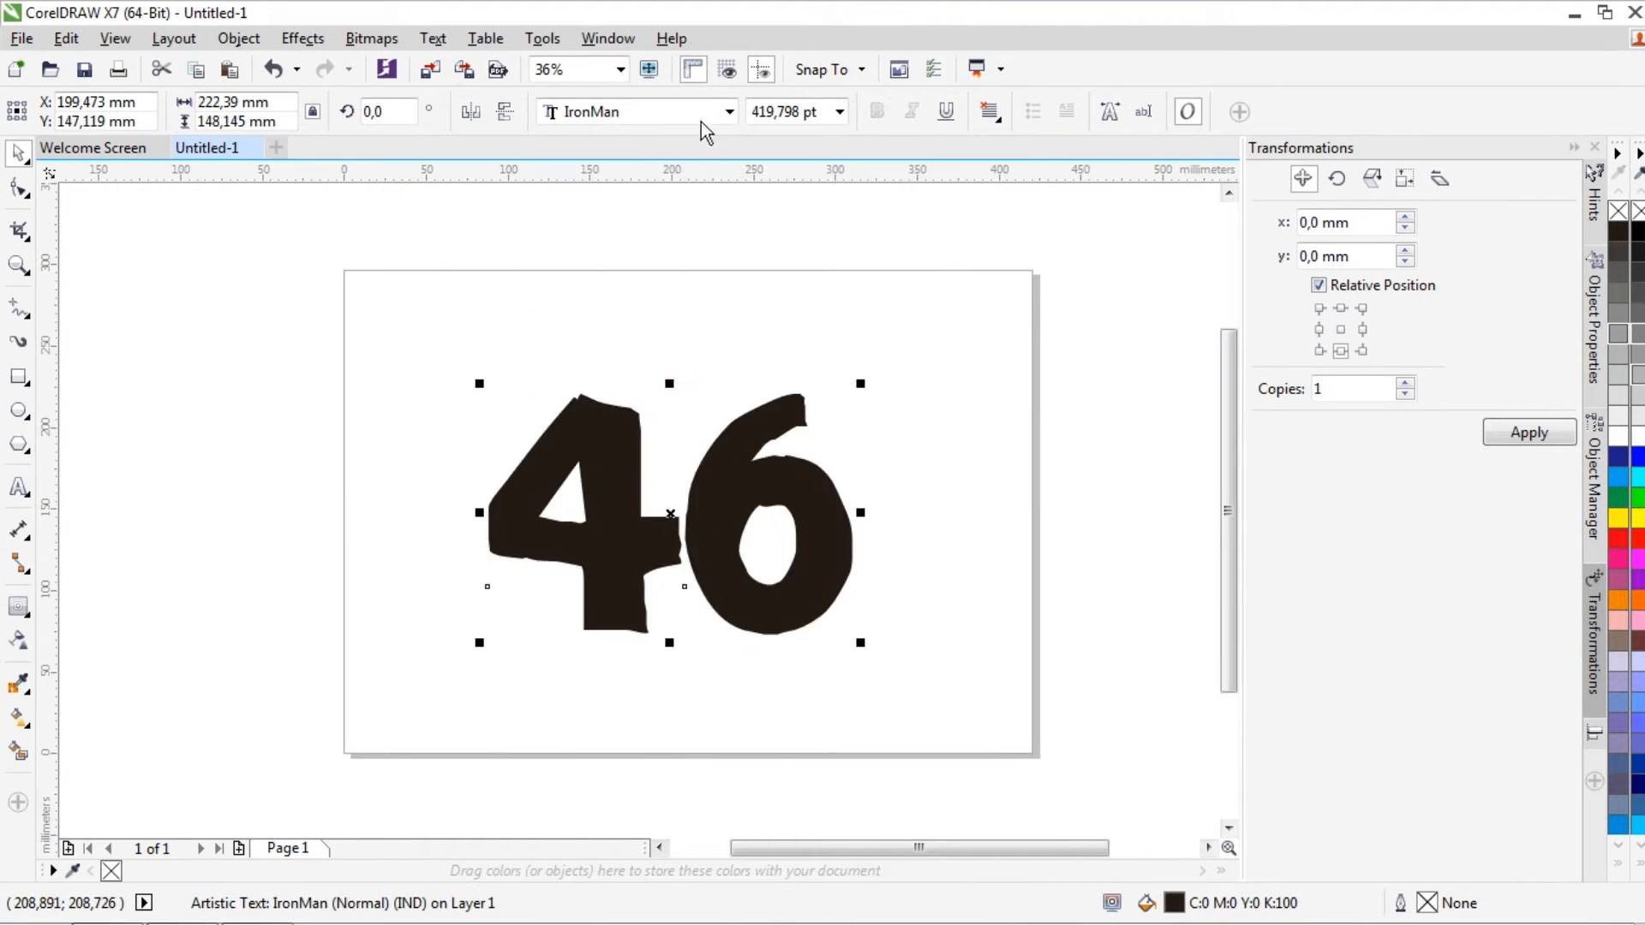
# - Try the Kitchen police font on the 46 text
pyautogui.click(729, 112)
pyautogui.scroll(-1, 638, 600)
pyautogui.scroll(-10, 686, 527)
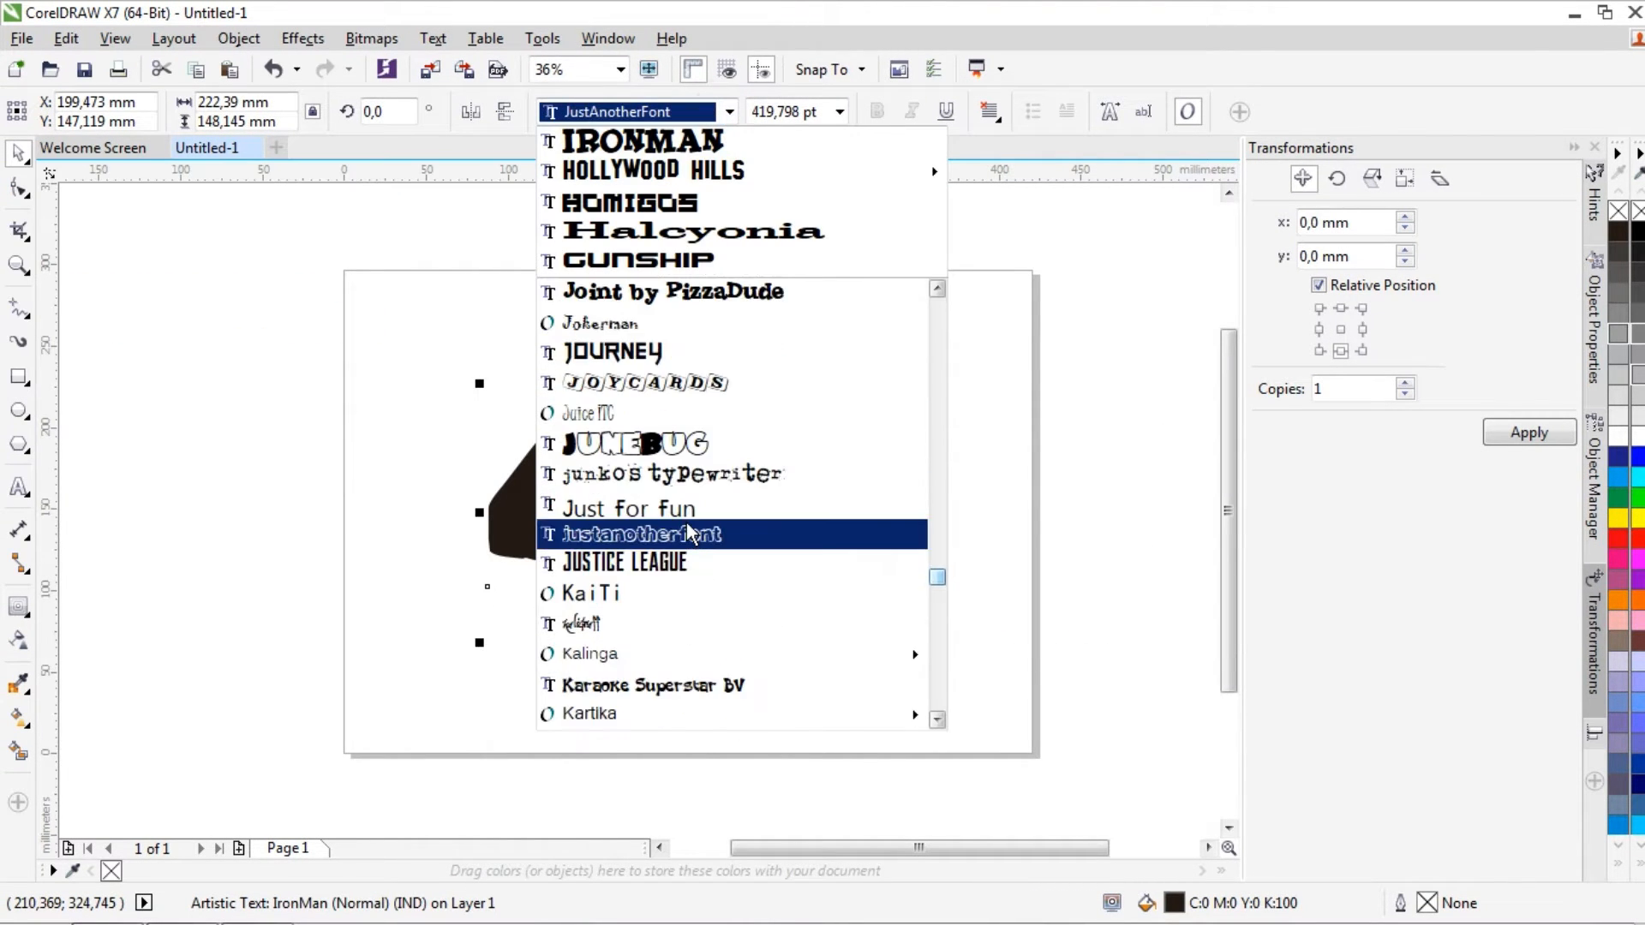
pyautogui.scroll(-5, 687, 523)
pyautogui.click(692, 479)
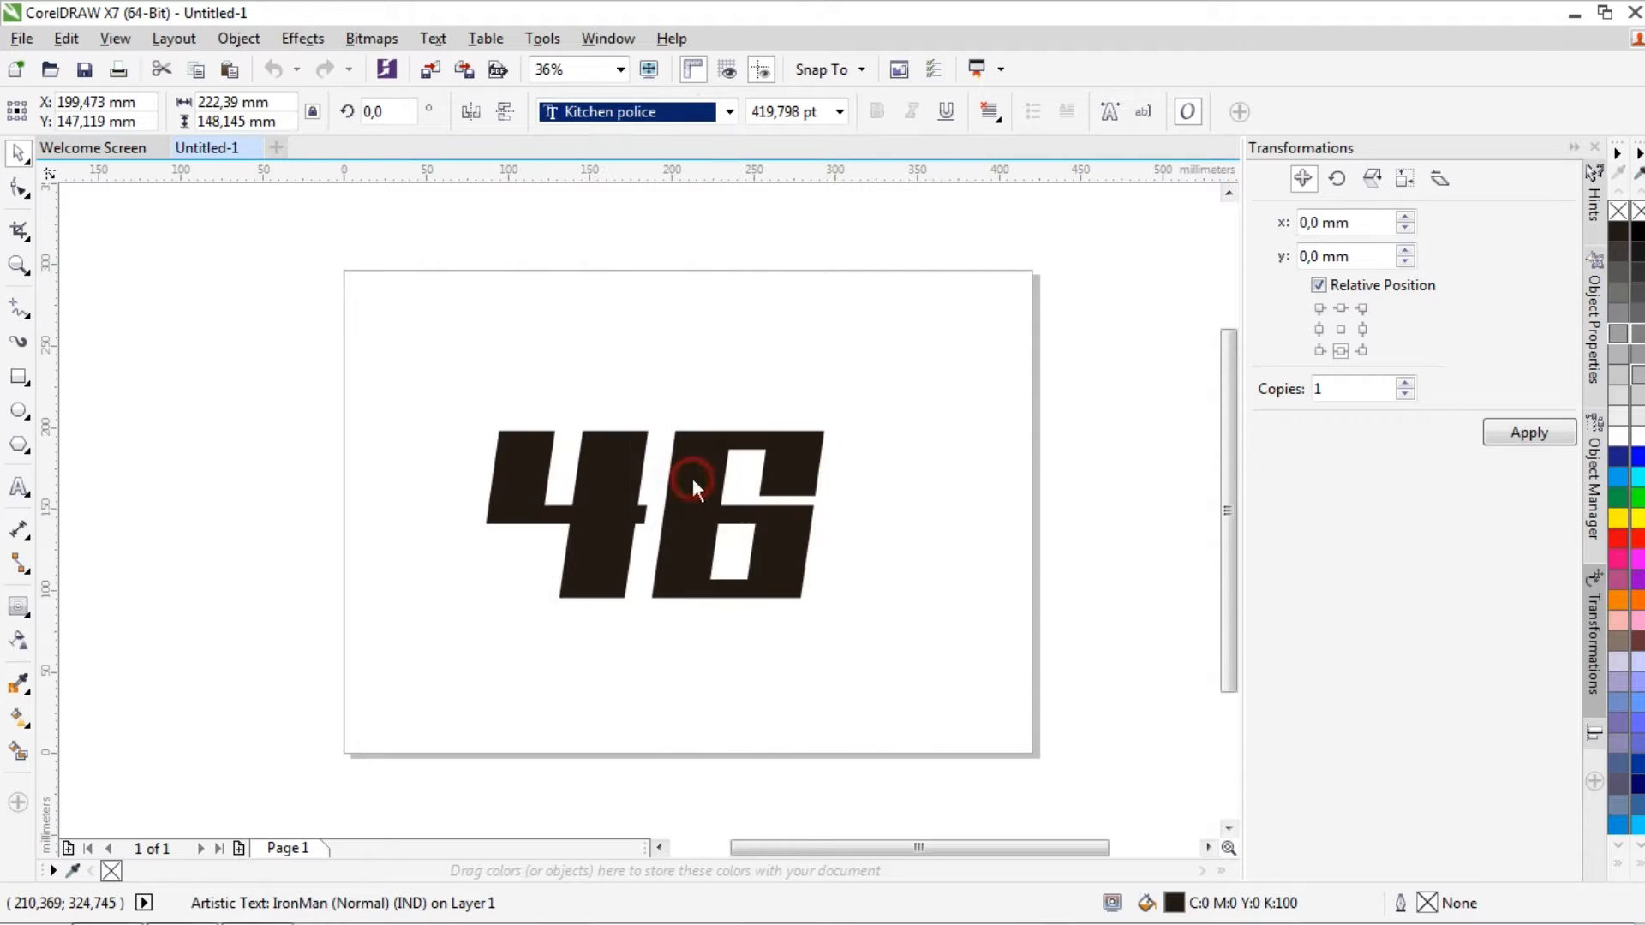
# - Set the font of the 46 text to Kimberley Bl
pyautogui.click(729, 112)
pyautogui.scroll(3, 701, 415)
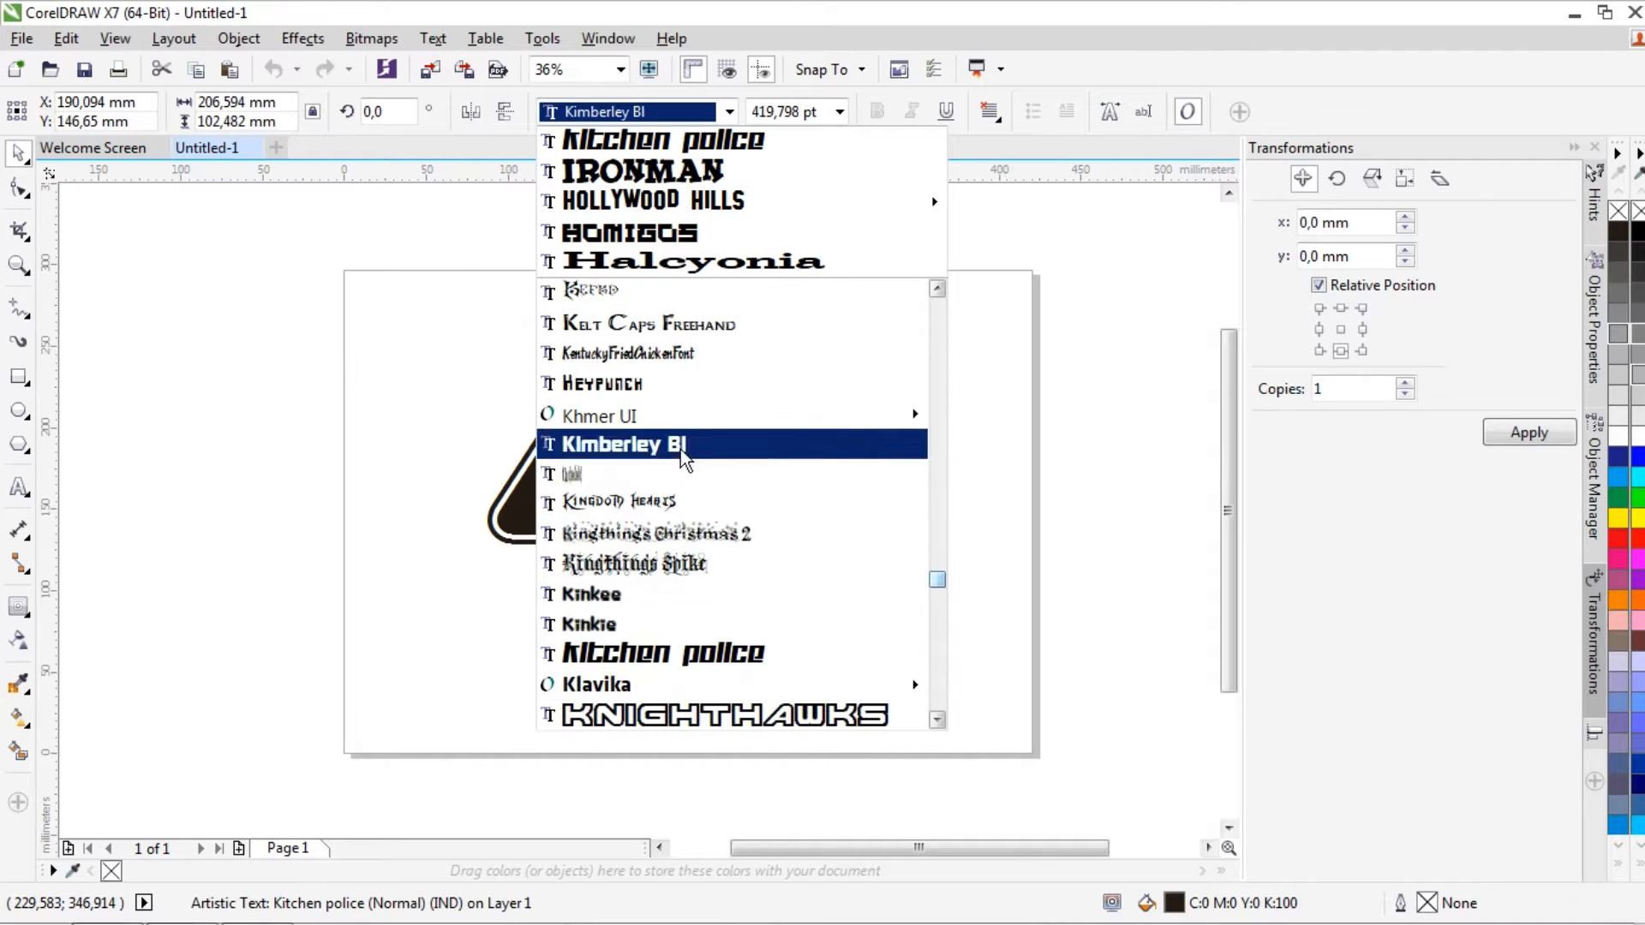
pyautogui.click(680, 449)
# - Tighten the character spacing with the Shape tool until the 4 touches the 6
pyautogui.click(19, 186)
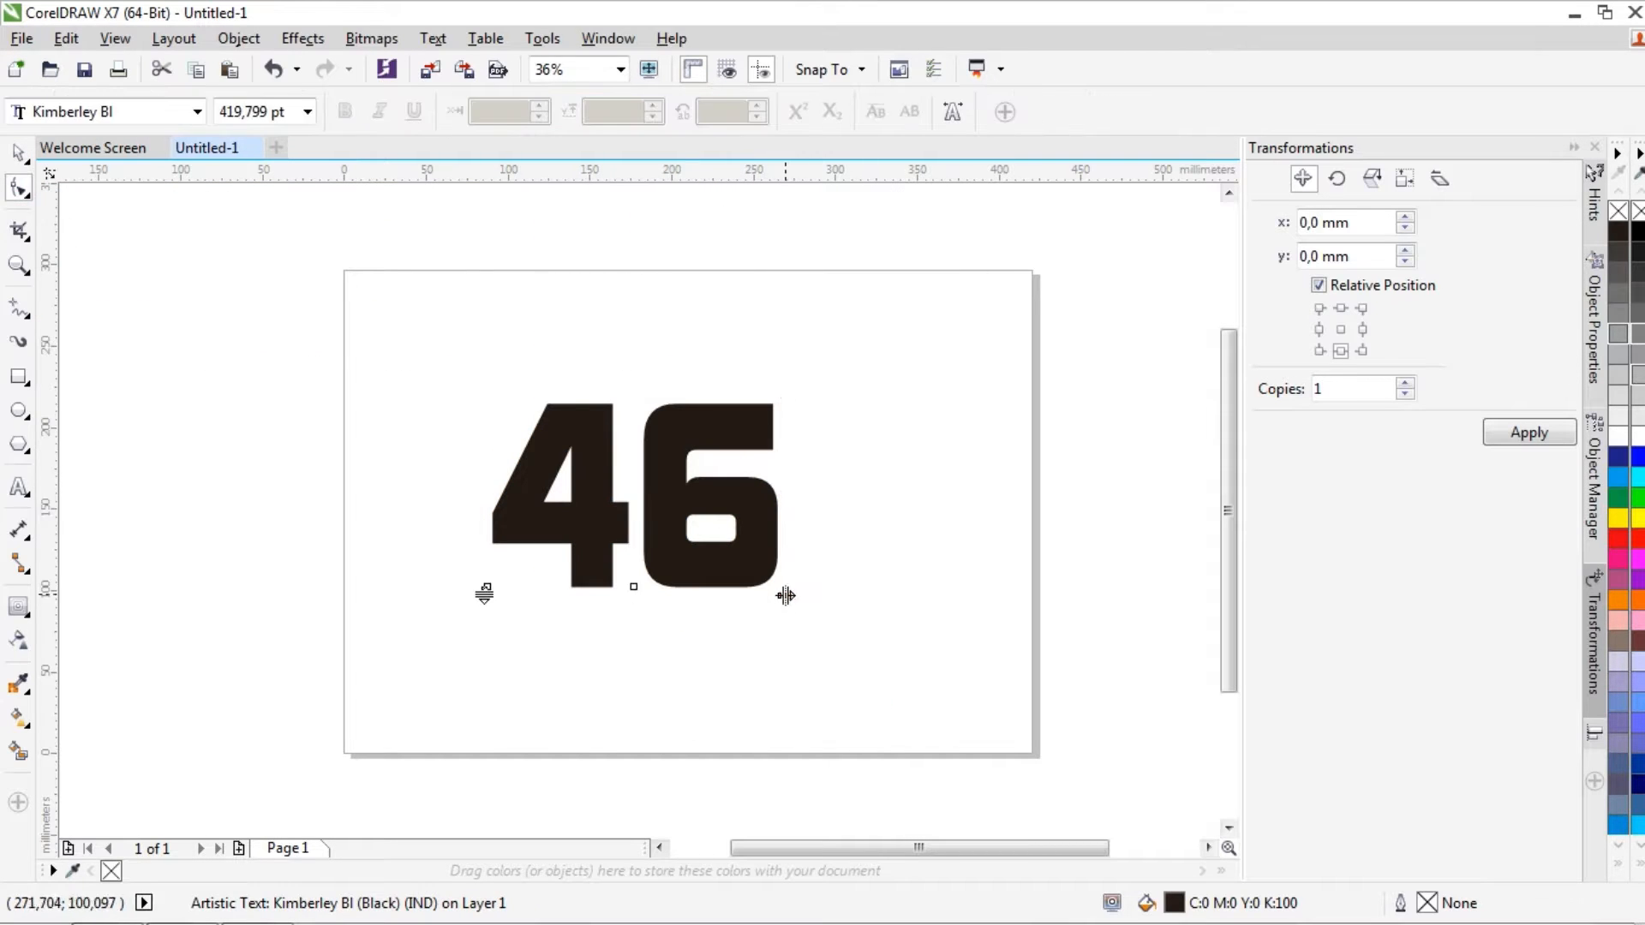
pyautogui.moveTo(782, 588); pyautogui.dragTo(756, 581)
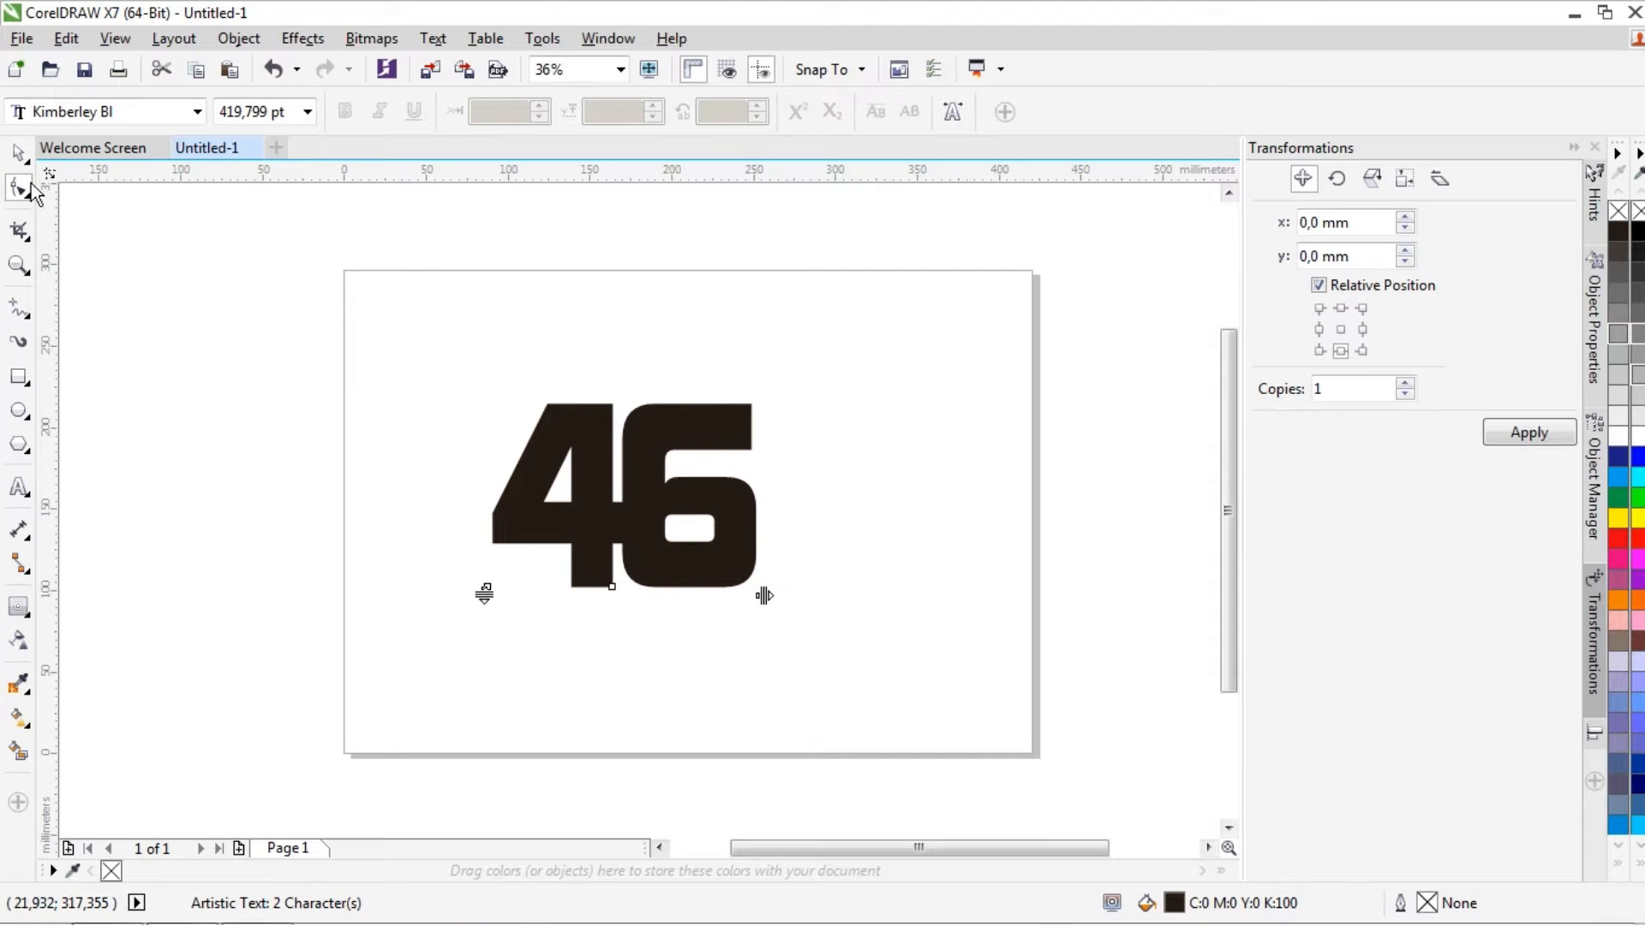
pyautogui.press('space')
# - Enlarge the 46 text to about 294 mm wide and place it near the middle of the page
pyautogui.moveTo(764, 394); pyautogui.dragTo(862, 328)
pyautogui.moveTo(707, 371); pyautogui.dragTo(758, 384)
pyautogui.click(1145, 382)
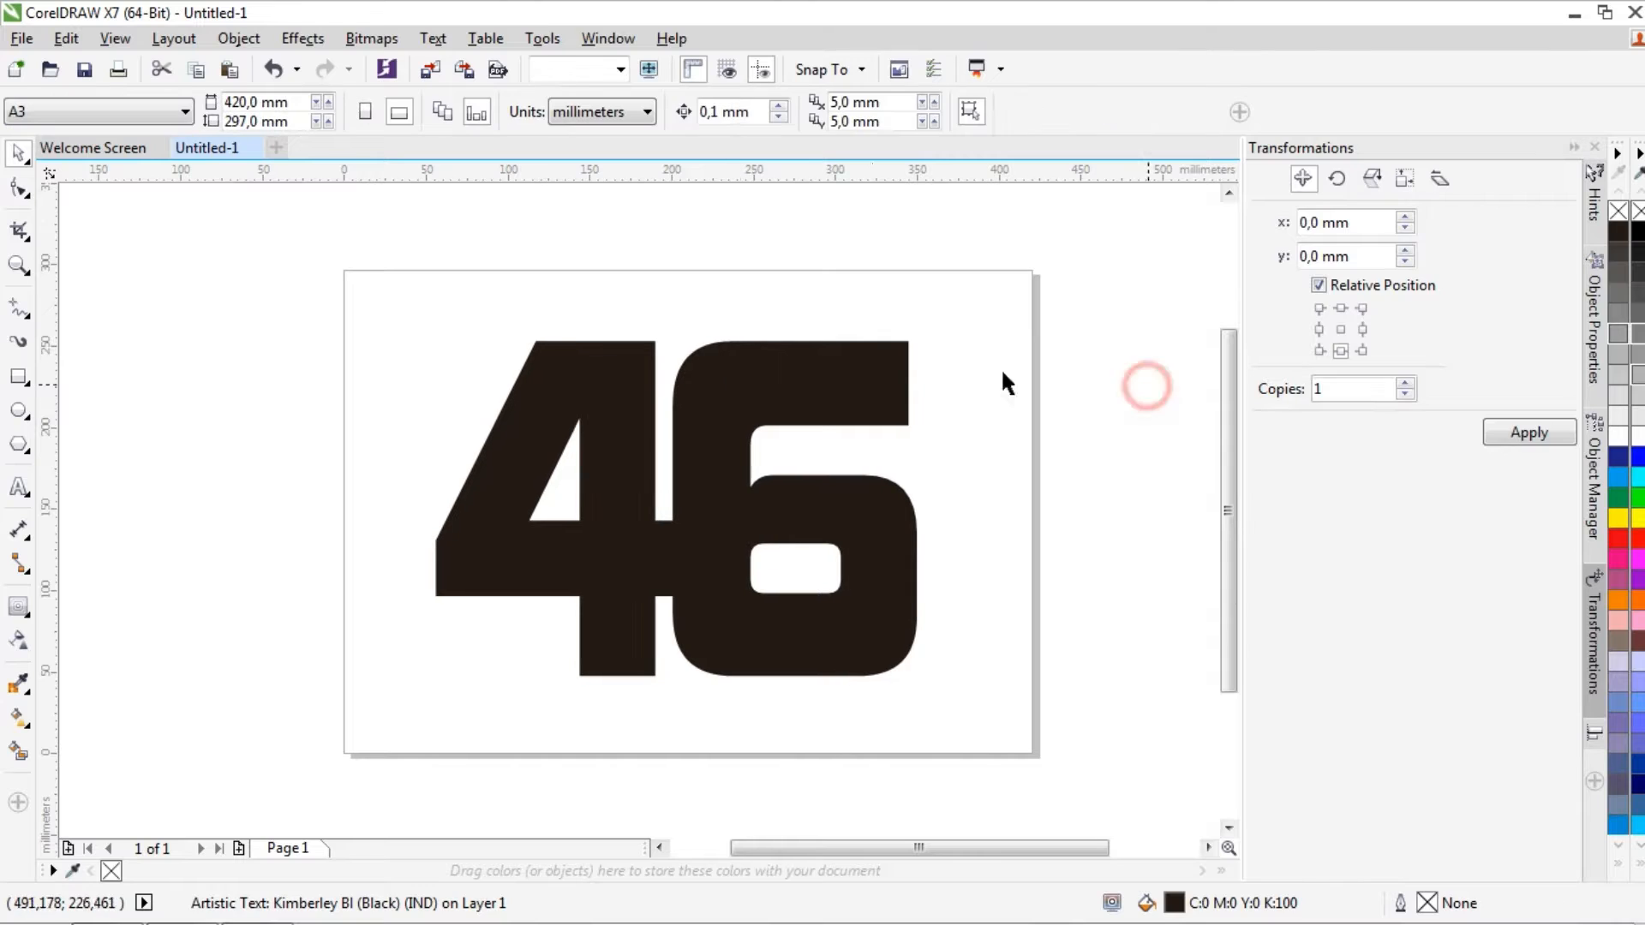
# - Fill the 46 text with RGB yellow (#FFFF00)
pyautogui.click(873, 383)
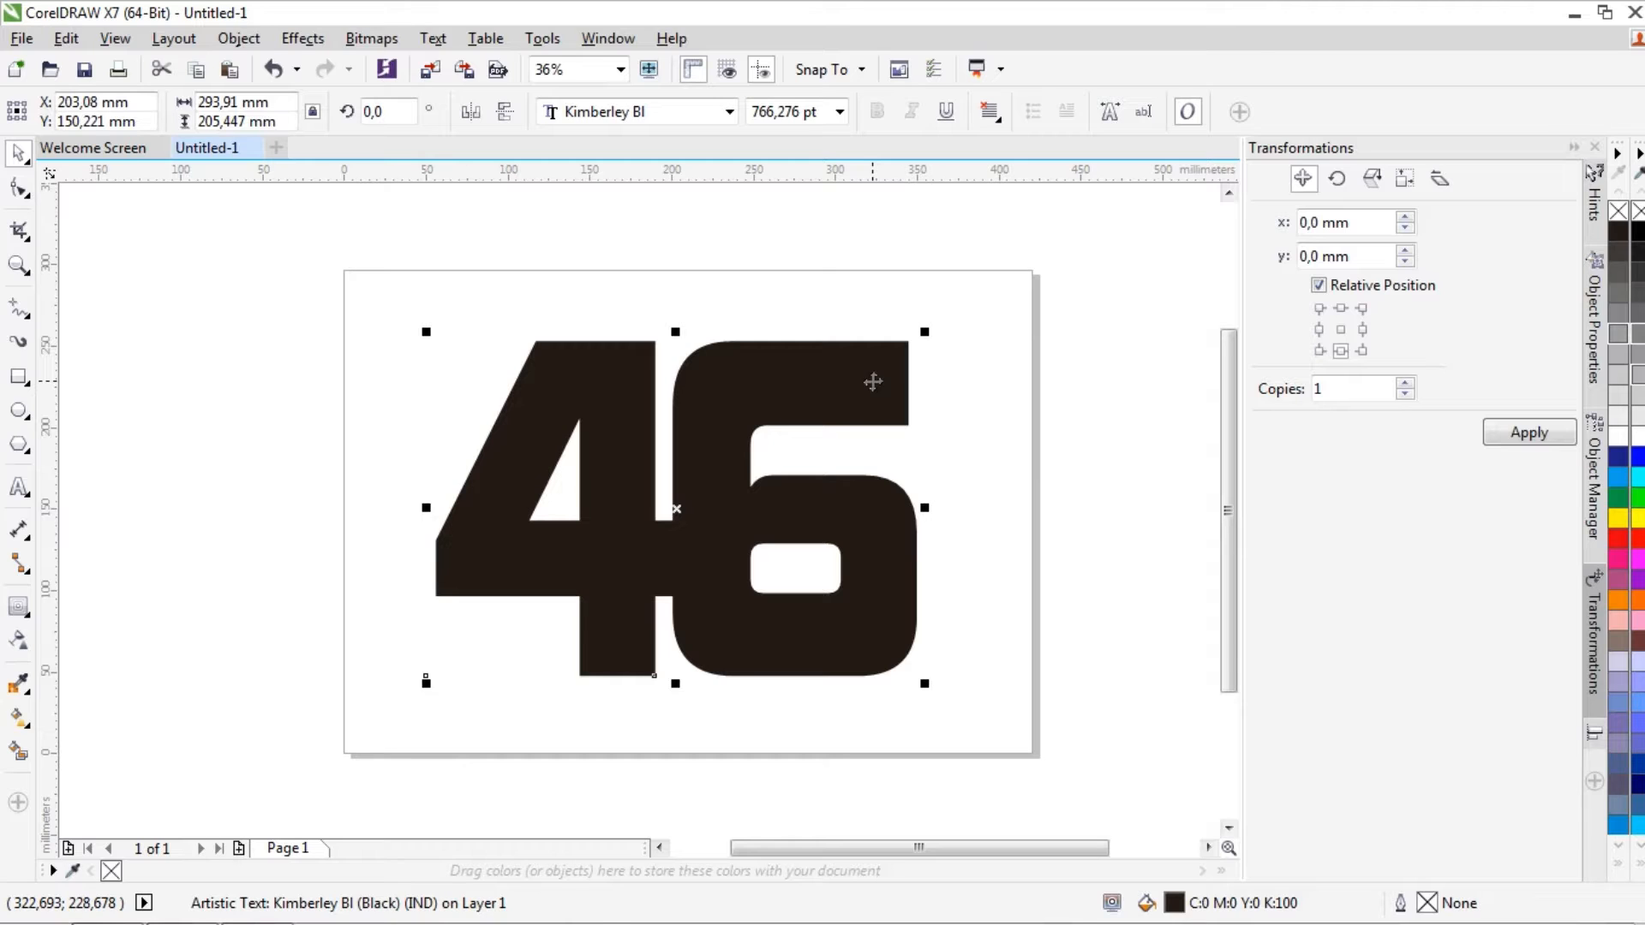
pyautogui.click(1638, 518)
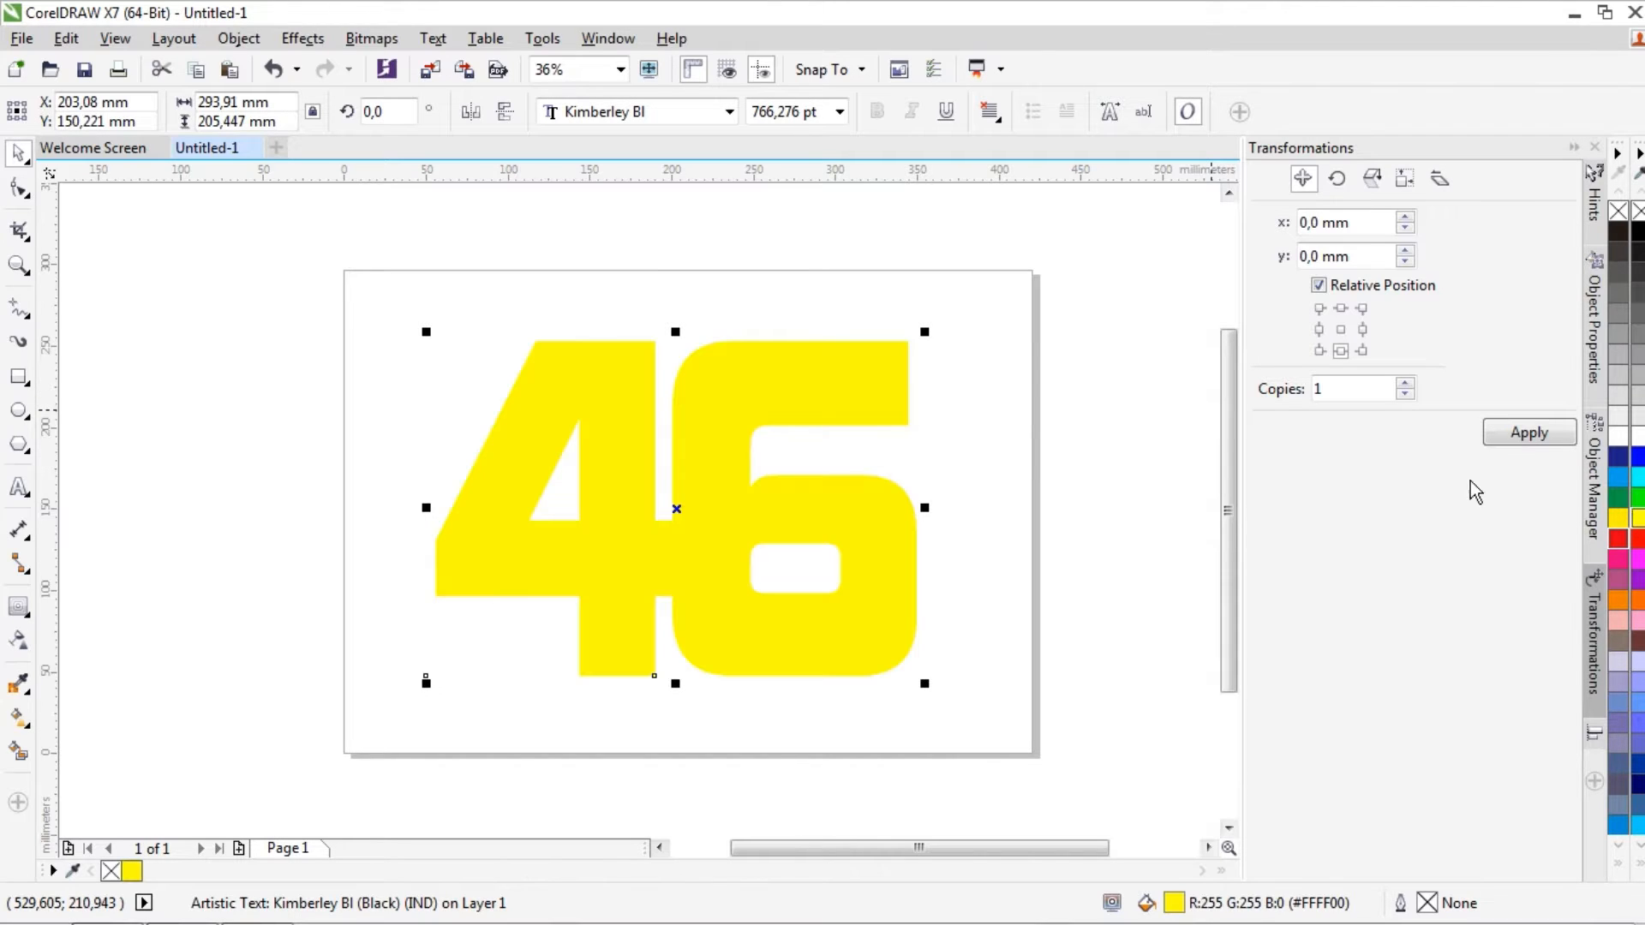
# - Add an outside contour to the 46 for an overall width of about 307 mm, and break the contour apart from the text
pyautogui.click(20, 607)
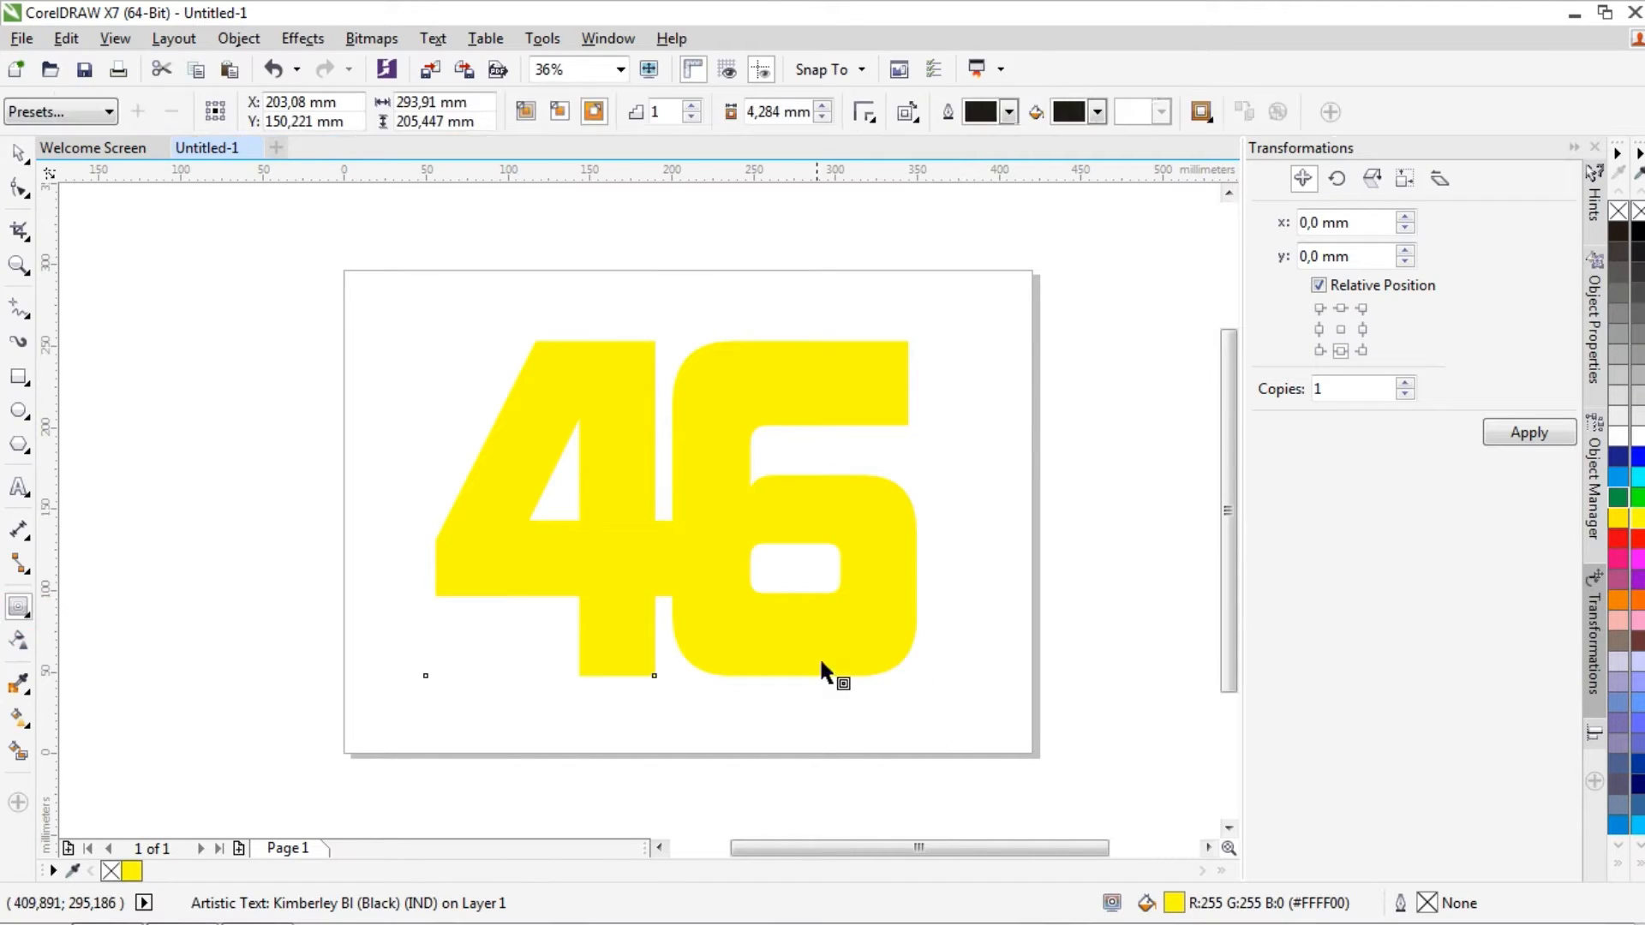
pyautogui.moveTo(821, 673); pyautogui.dragTo(825, 682)
pyautogui.click(24, 163)
pyautogui.hotkey('ctrl', 'k')
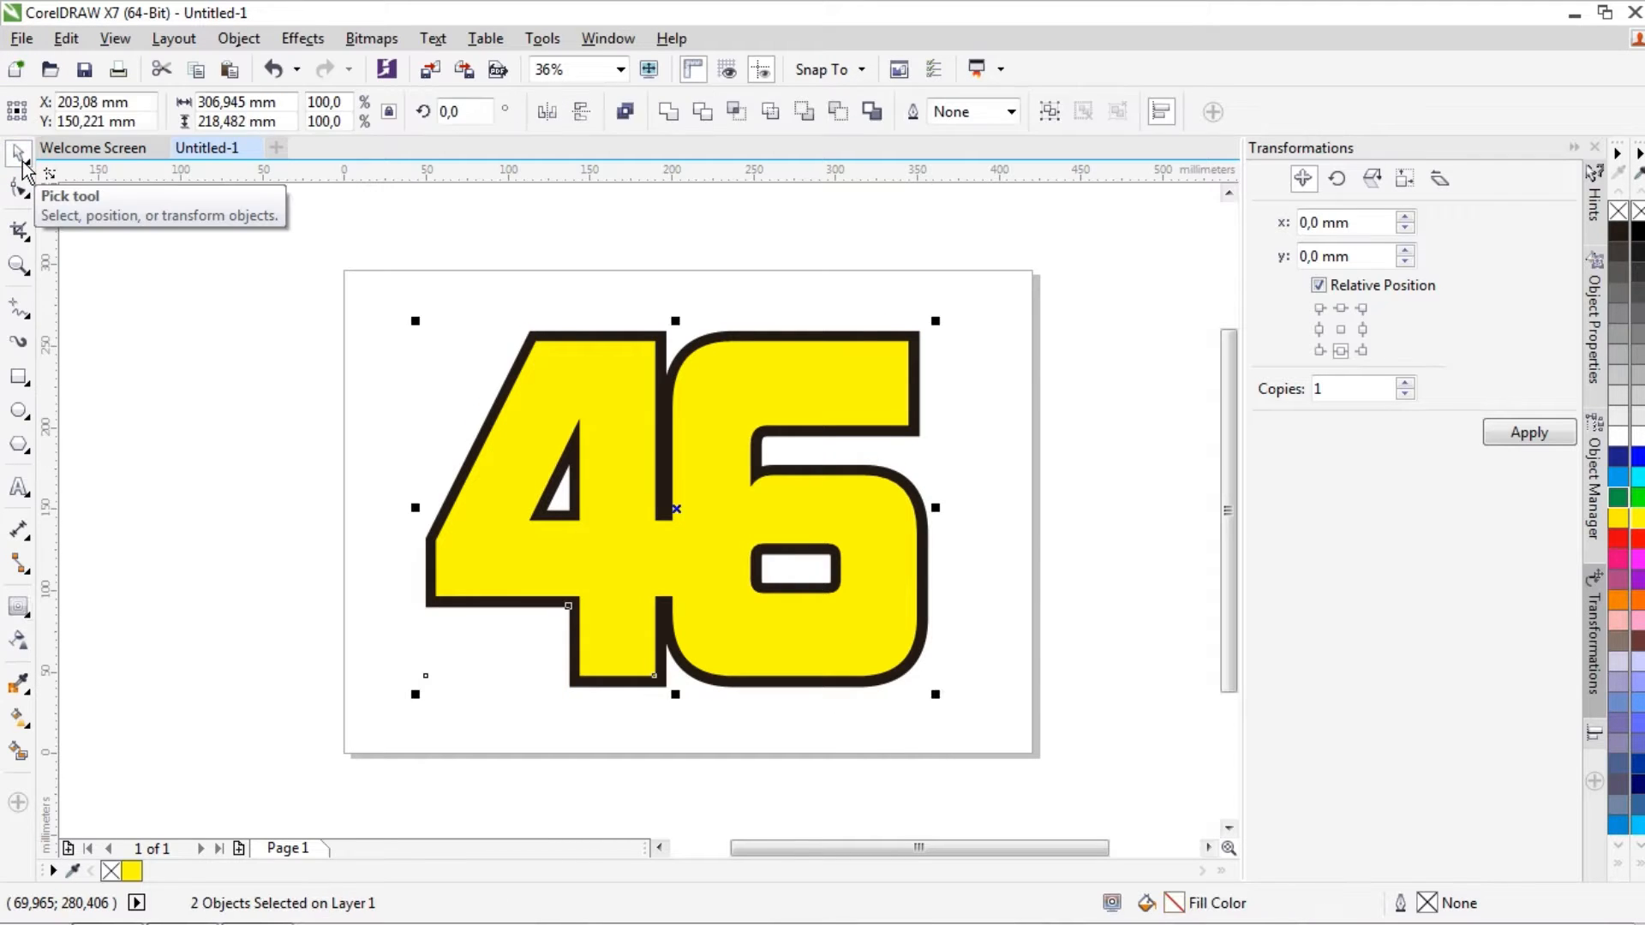
# - Fill the separated contour shape behind the yellow 46 with RGB black (#000000)
pyautogui.click(269, 420)
pyautogui.moveTo(664, 406); pyautogui.dragTo(459, 391)
pyautogui.hotkey('ctrl', 'z')
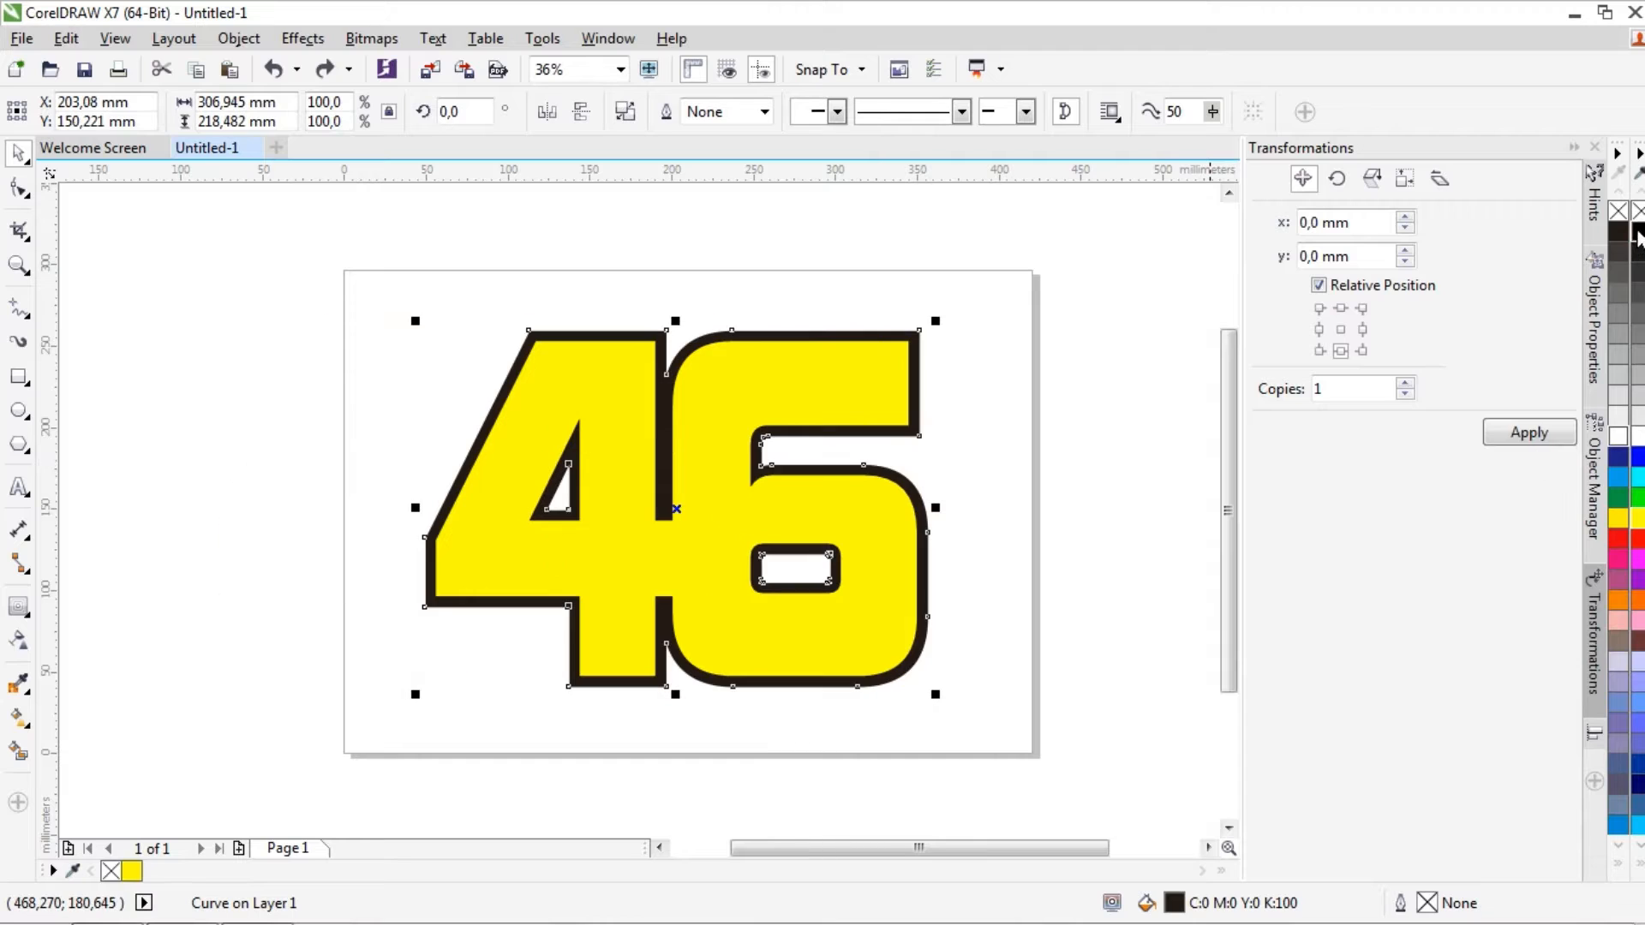
pyautogui.click(1150, 302)
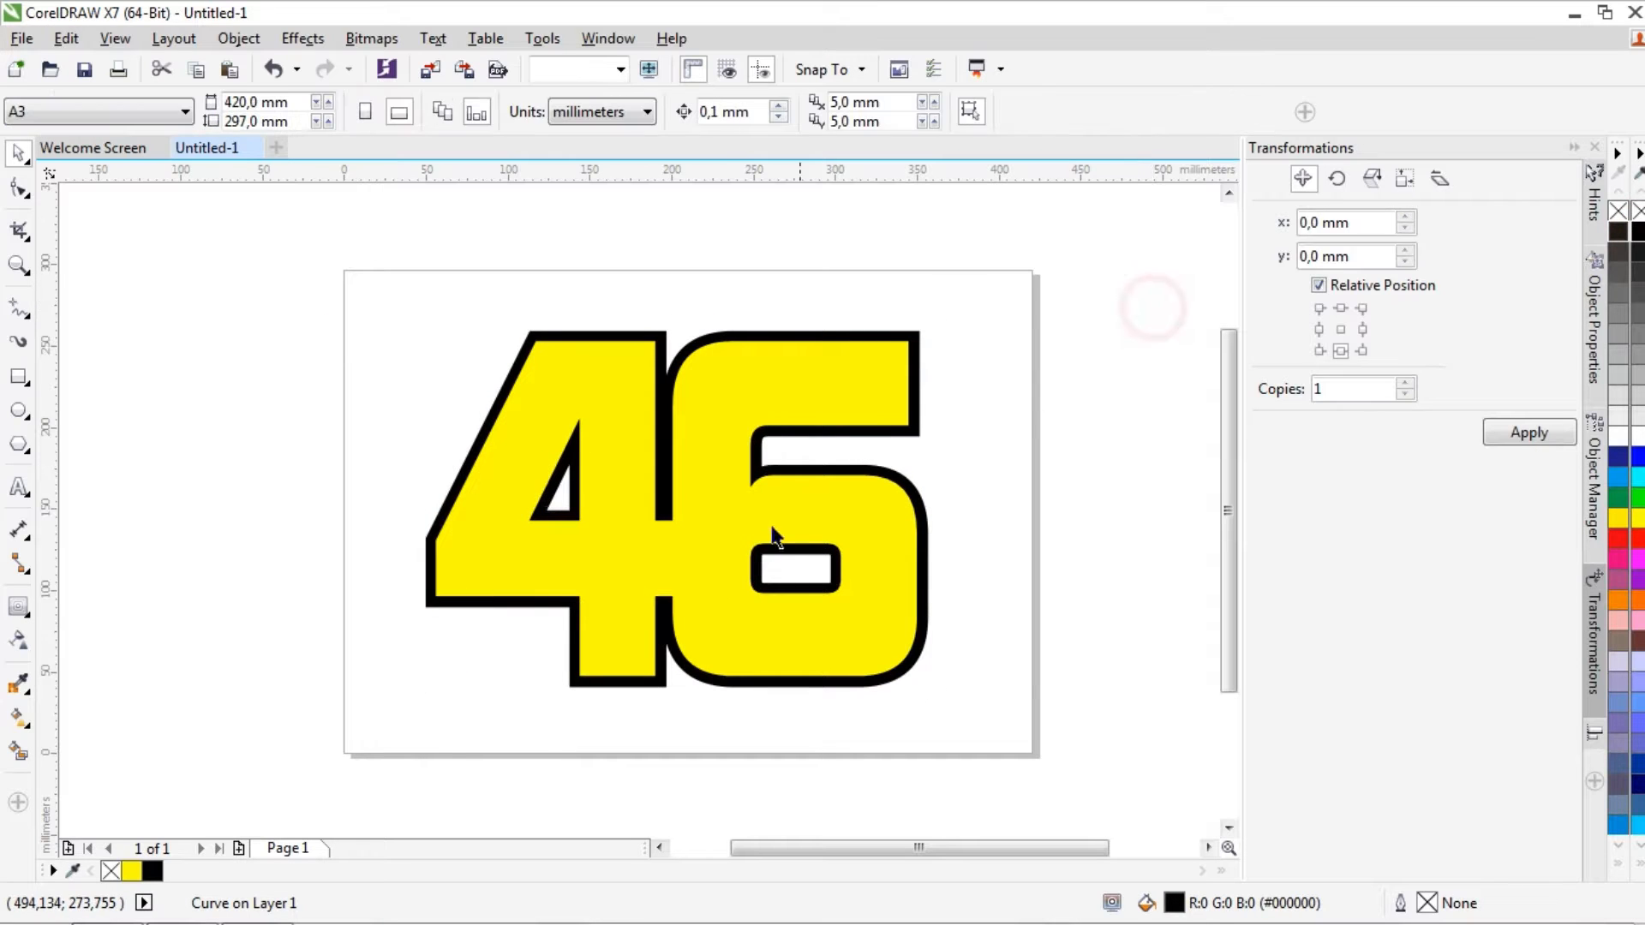
# - Duplicate the black contour shape in place and send the copy to the back
pyautogui.click(845, 612)
pyautogui.hotkey('shift', 'pageup')
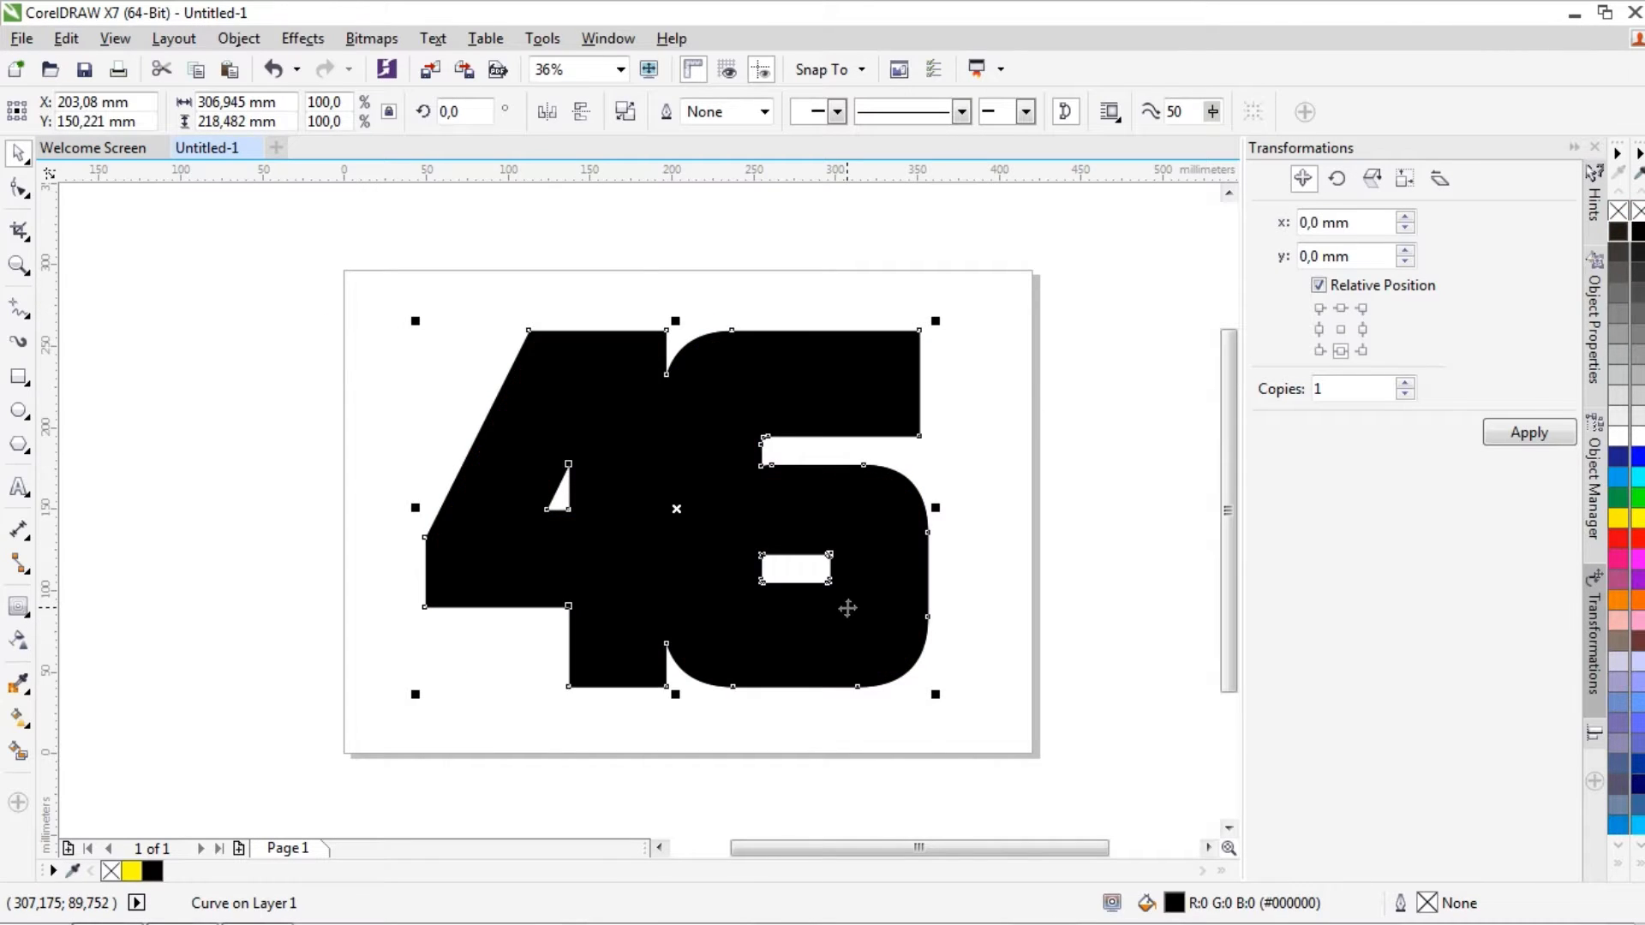
pyautogui.hotkey('shift', 'pagedown')
# - Nudge the black copy straight down about 6 mm to Y 144.1 mm
pyautogui.press('Down')
pyautogui.press('Down')
pyautogui.press('Down')
pyautogui.press('Down')
pyautogui.press('Down')
pyautogui.press('Down')
pyautogui.press('Down')
pyautogui.press('Down')
pyautogui.press('Down')
pyautogui.press('Down')
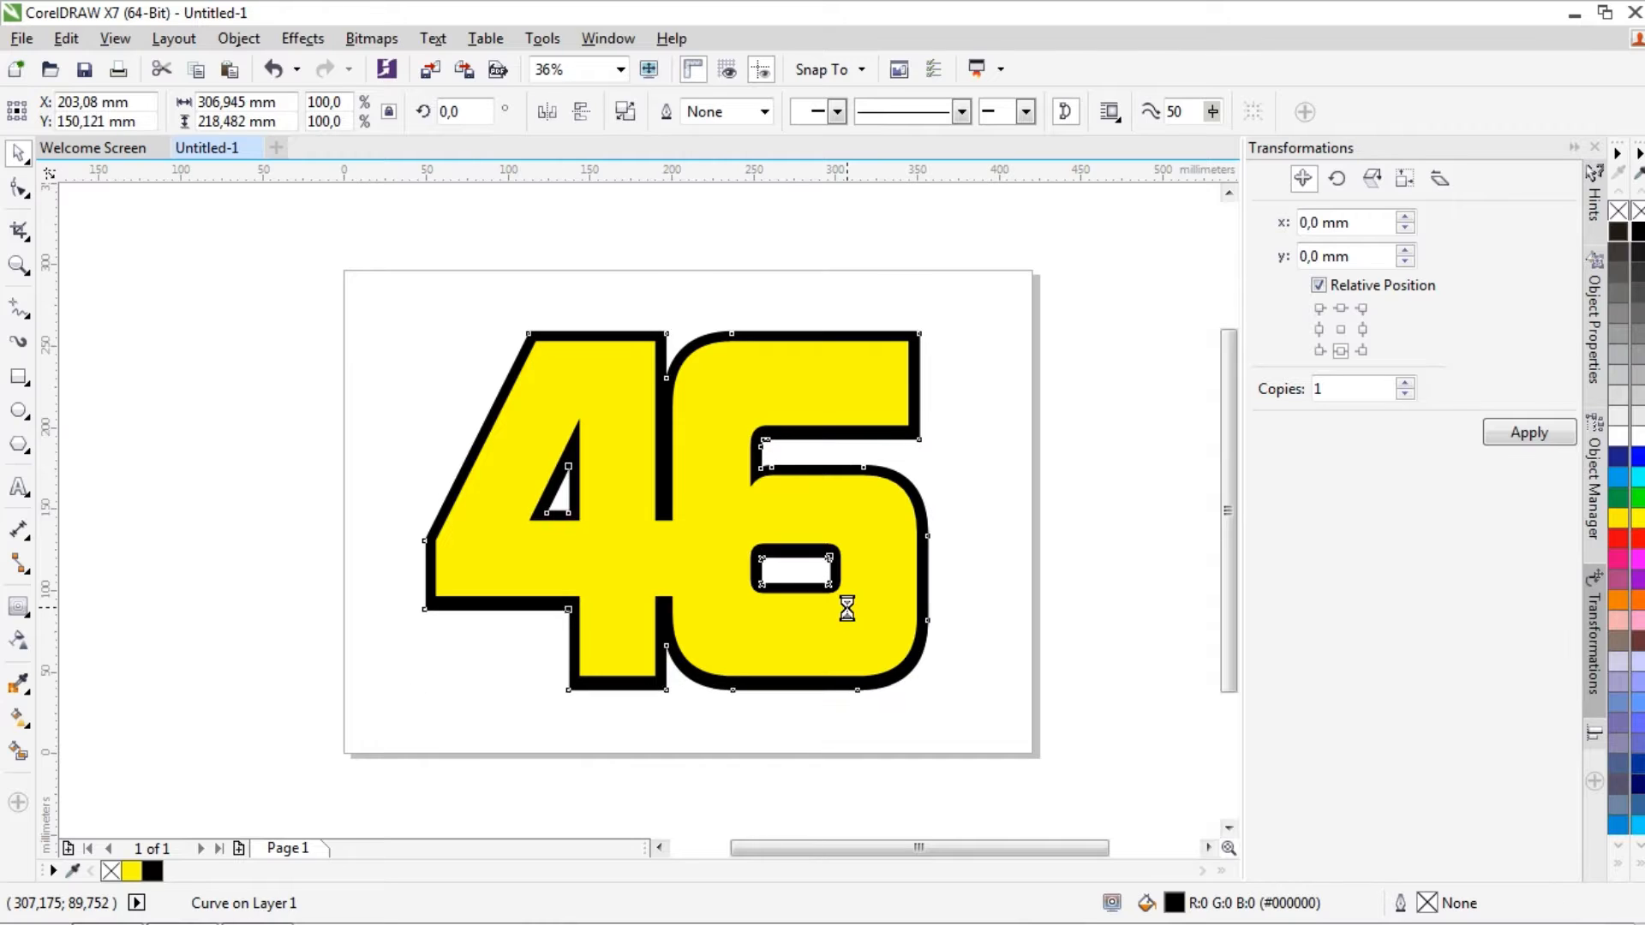
pyautogui.press('Down')
pyautogui.press('Down')
pyautogui.press('Down')
pyautogui.press('Down')
pyautogui.press('Down')
pyautogui.press('Down')
pyautogui.press('Down')
pyautogui.press('Down')
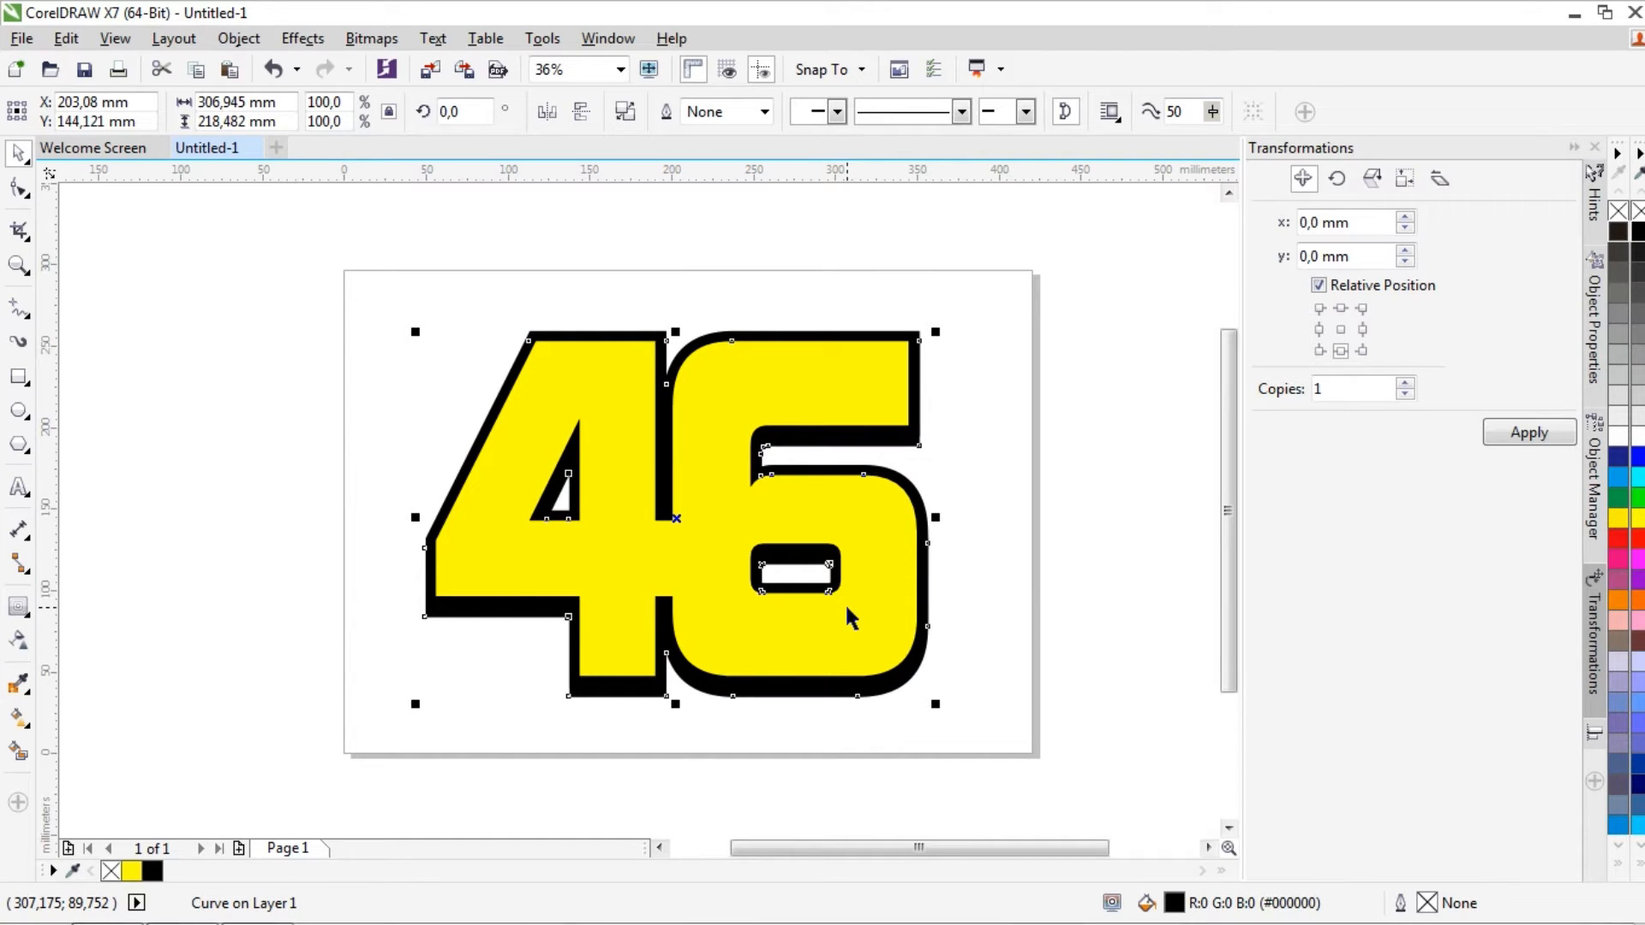
# - Nudge the black copy right and slightly up to about X 208.5 mm, Y 145.3 mm as a shadow, and deselect it
pyautogui.press('Right')
pyautogui.press('Right')
pyautogui.press('Right')
pyautogui.press('Right')
pyautogui.press('Right')
pyautogui.press('Right')
pyautogui.press('Right')
pyautogui.press('Right')
pyautogui.press('Right')
pyautogui.press('Right')
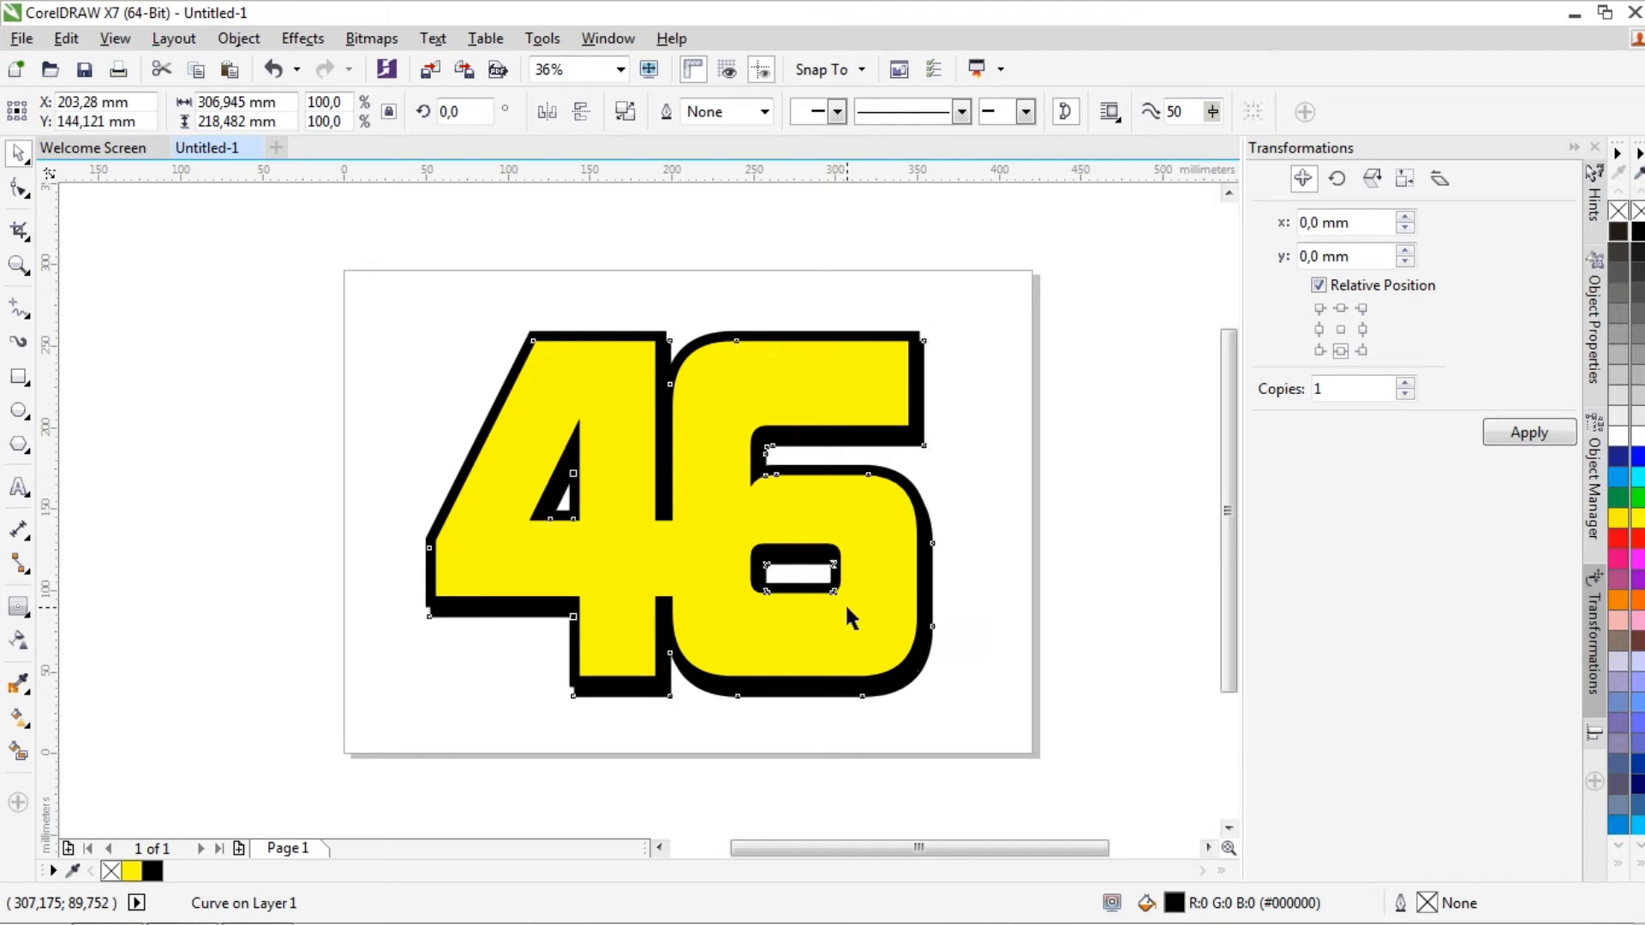
pyautogui.press('Left')
pyautogui.press('Up')
pyautogui.press('Up')
pyautogui.press('Up')
pyautogui.press('Up')
pyautogui.press('Up')
pyautogui.press('Up')
pyautogui.press('Up')
pyautogui.press('Up')
pyautogui.press('Up')
pyautogui.press('Up')
pyautogui.press('Up')
pyautogui.press('Up')
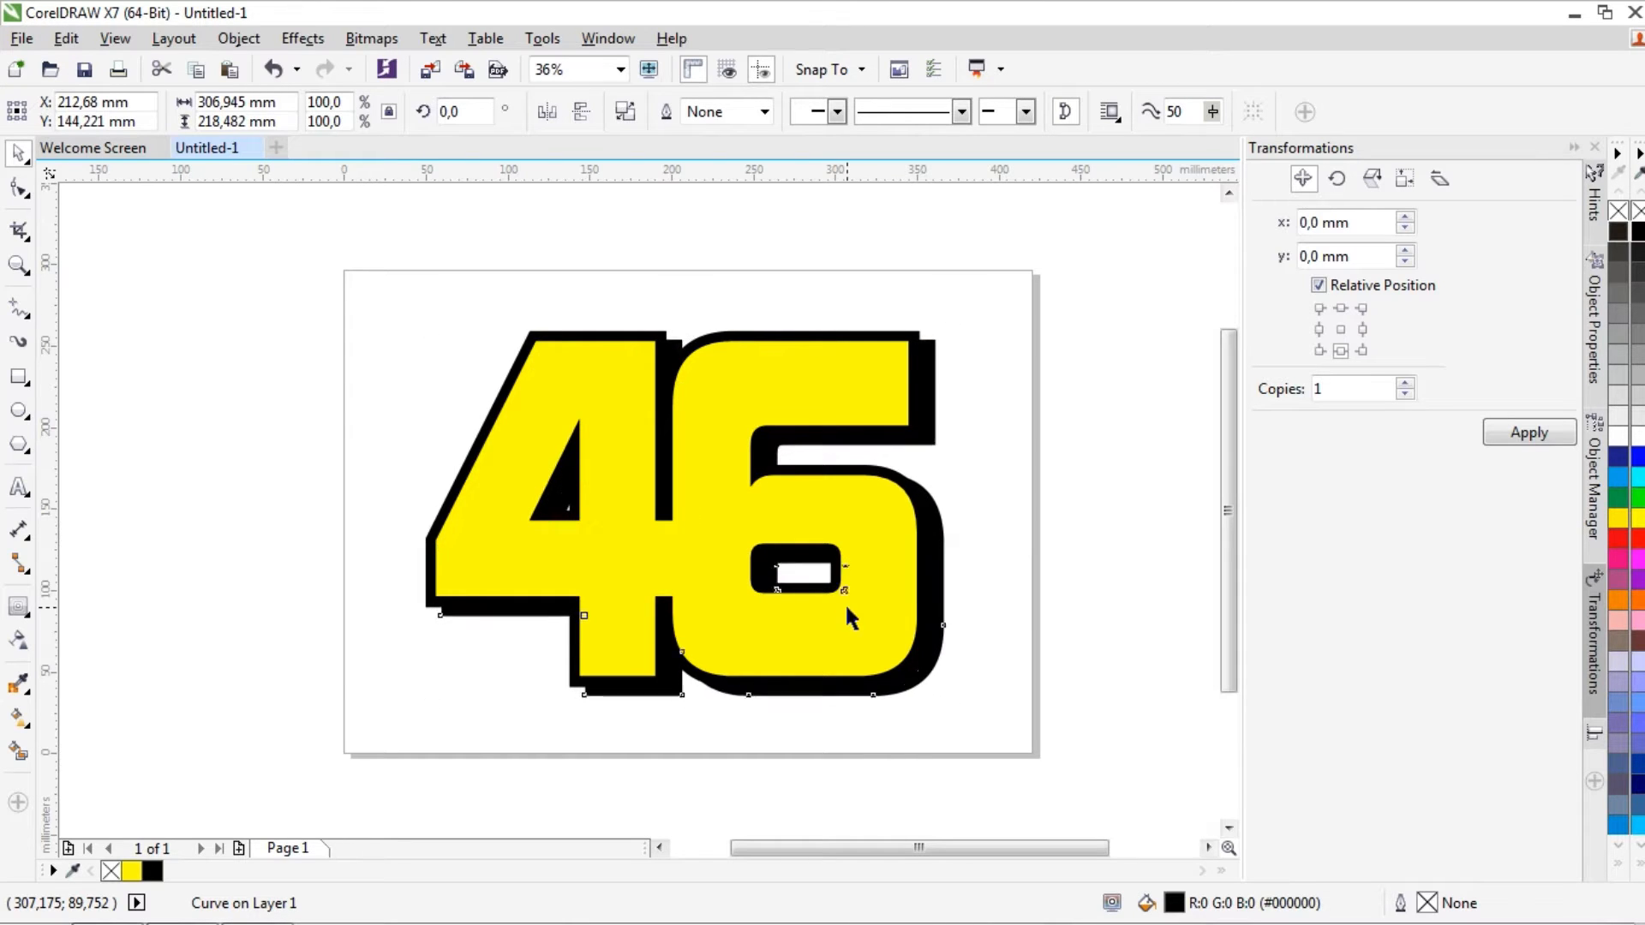
pyautogui.press('Left')
pyautogui.press('Left')
pyautogui.press('Left')
pyautogui.press('Left')
pyautogui.press('Left')
pyautogui.press('Left')
pyautogui.press('Left')
pyautogui.press('Left')
pyautogui.press('Left')
pyautogui.press('Left')
pyautogui.press('Left')
pyautogui.press('Left')
pyautogui.press('Left')
pyautogui.press('Left')
pyautogui.press('Left')
pyautogui.press('Left')
pyautogui.press('Left')
pyautogui.press('Left')
pyautogui.press('Left')
pyautogui.press('Left')
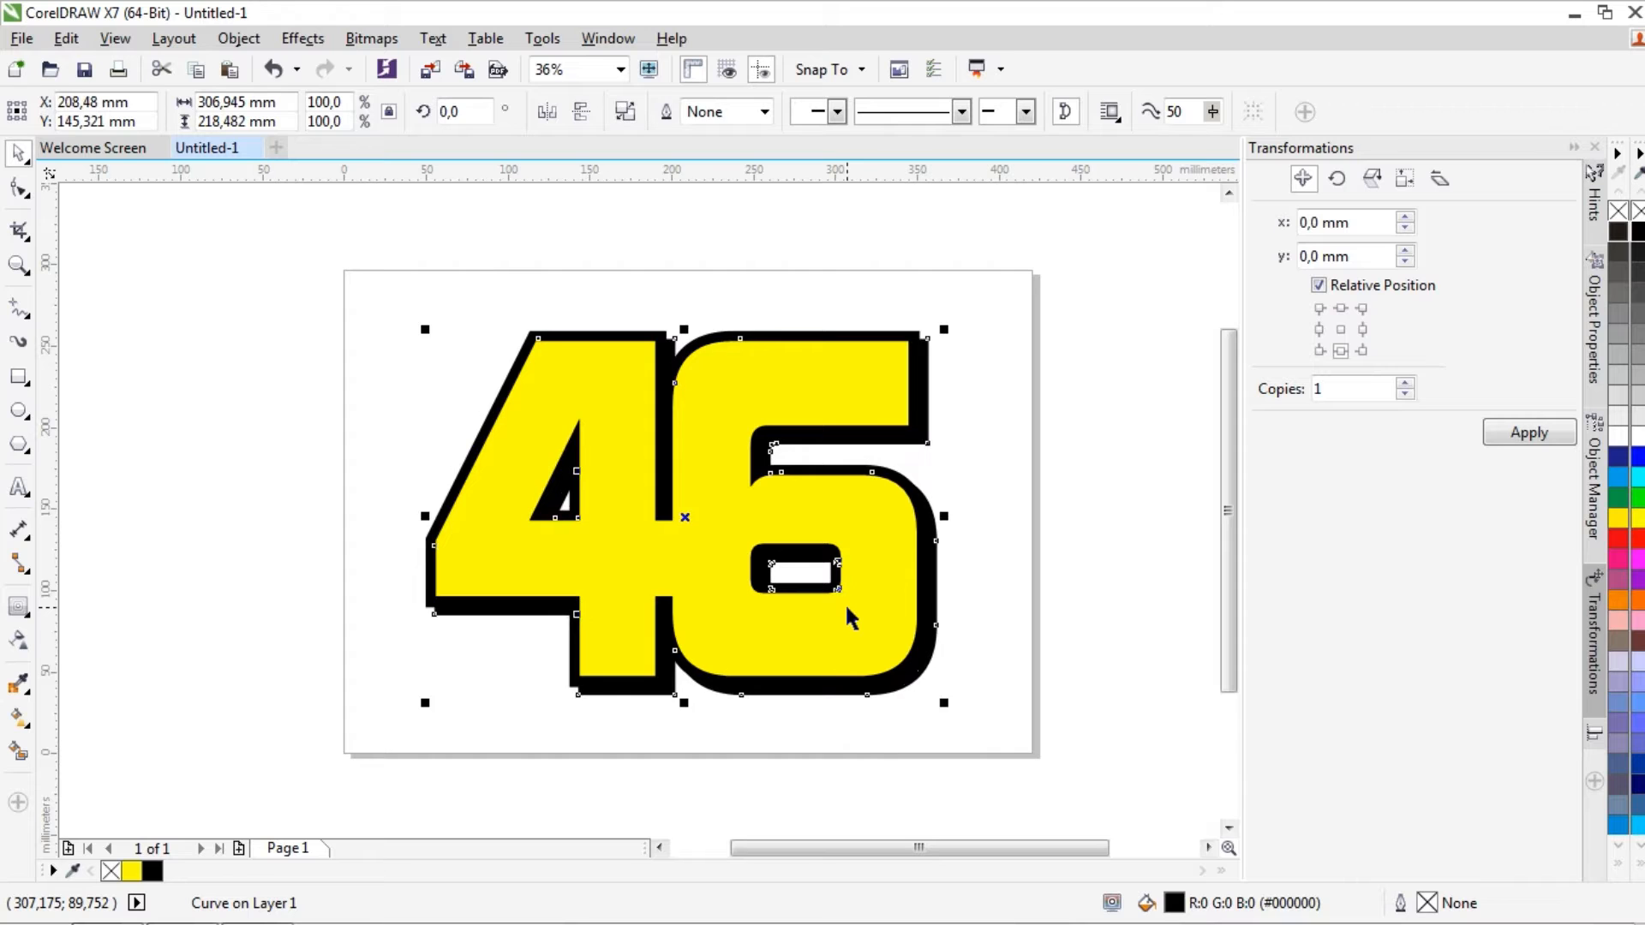
pyautogui.click(845, 603)
pyautogui.click(1204, 631)
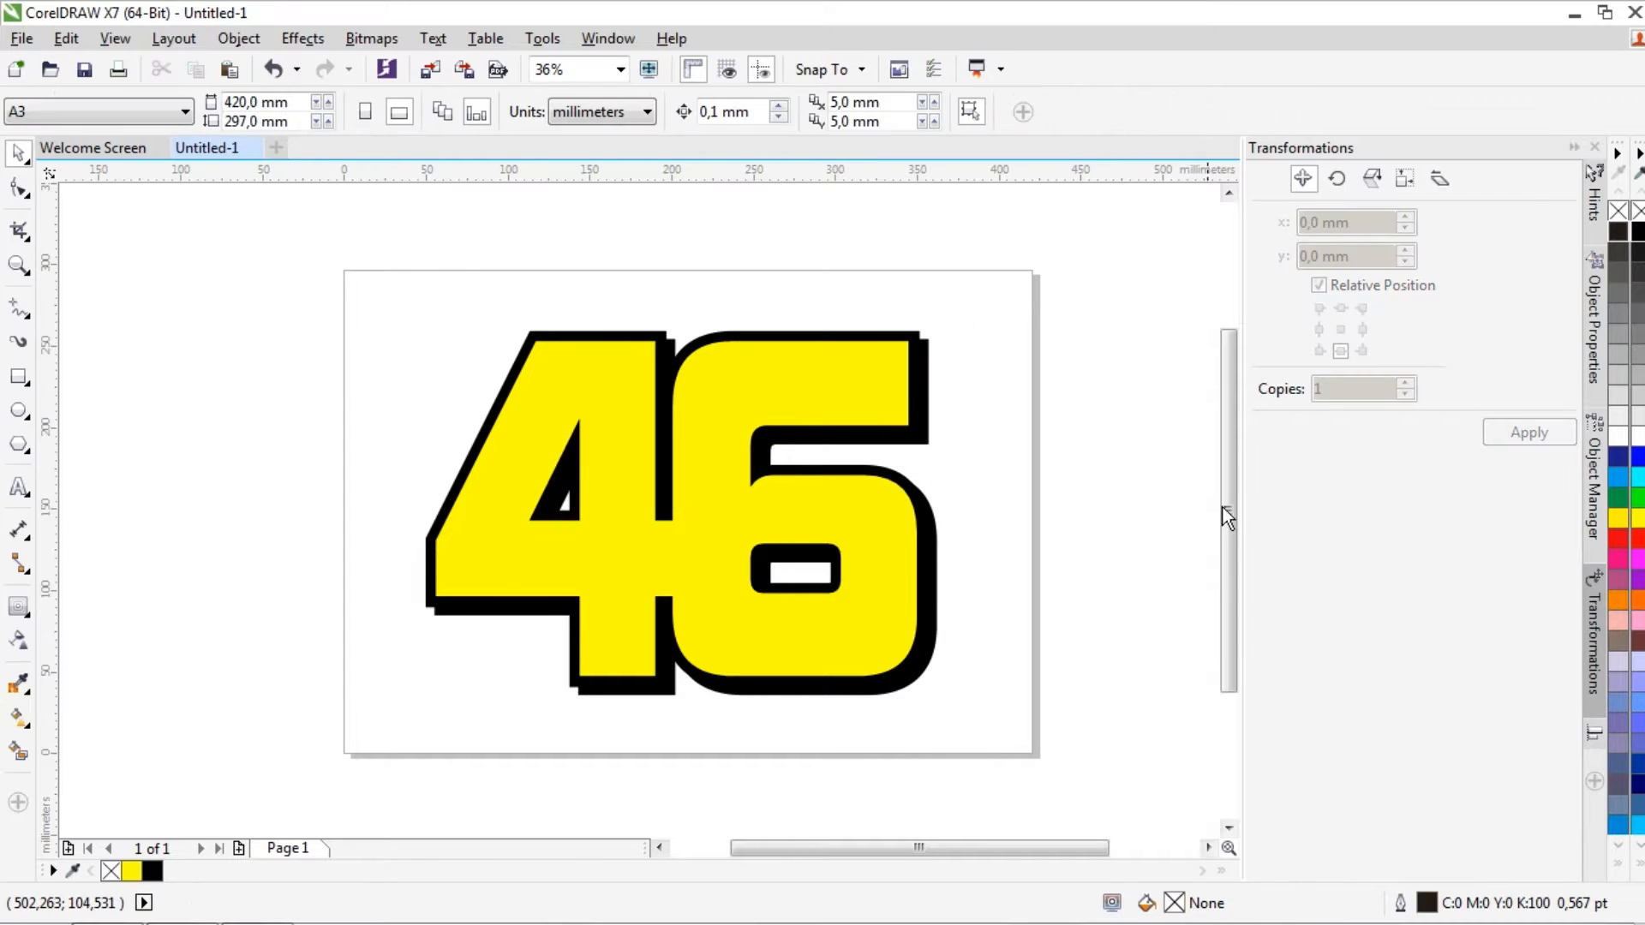
# - Create a boundary outline around the black contour and its offset shadow copy together
pyautogui.moveTo(1226, 507); pyautogui.dragTo(1230, 526)
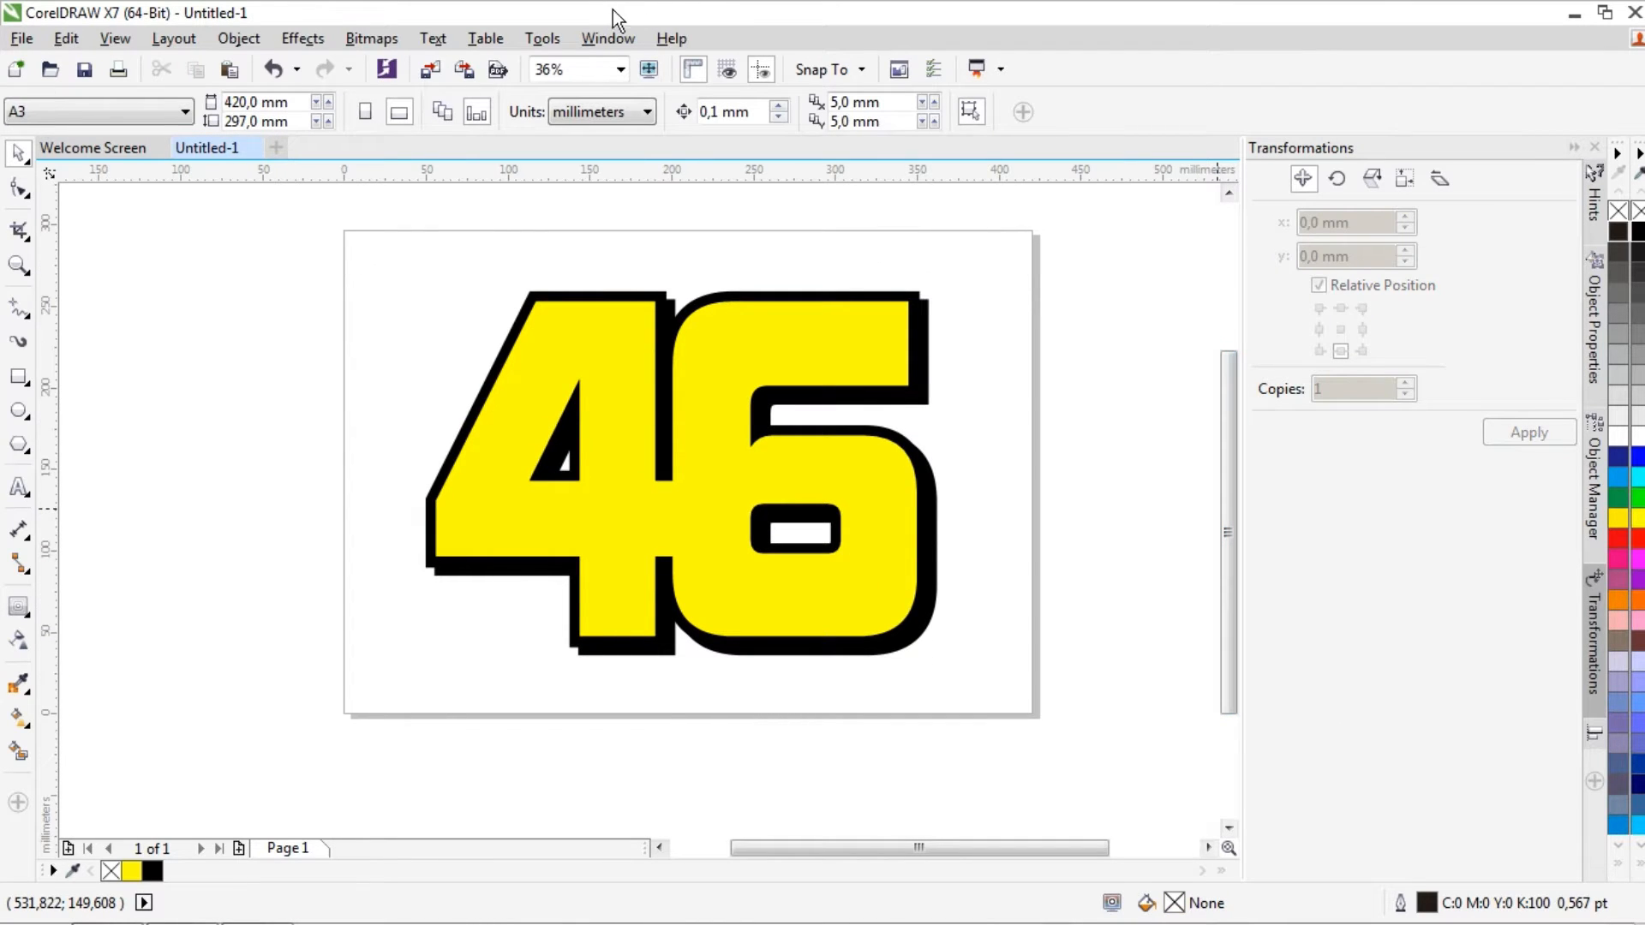
pyautogui.scroll(2, 569, 652)
pyautogui.click(594, 606)
pyautogui.keyDown('shift'); pyautogui.click(667, 640); pyautogui.keyUp('shift')
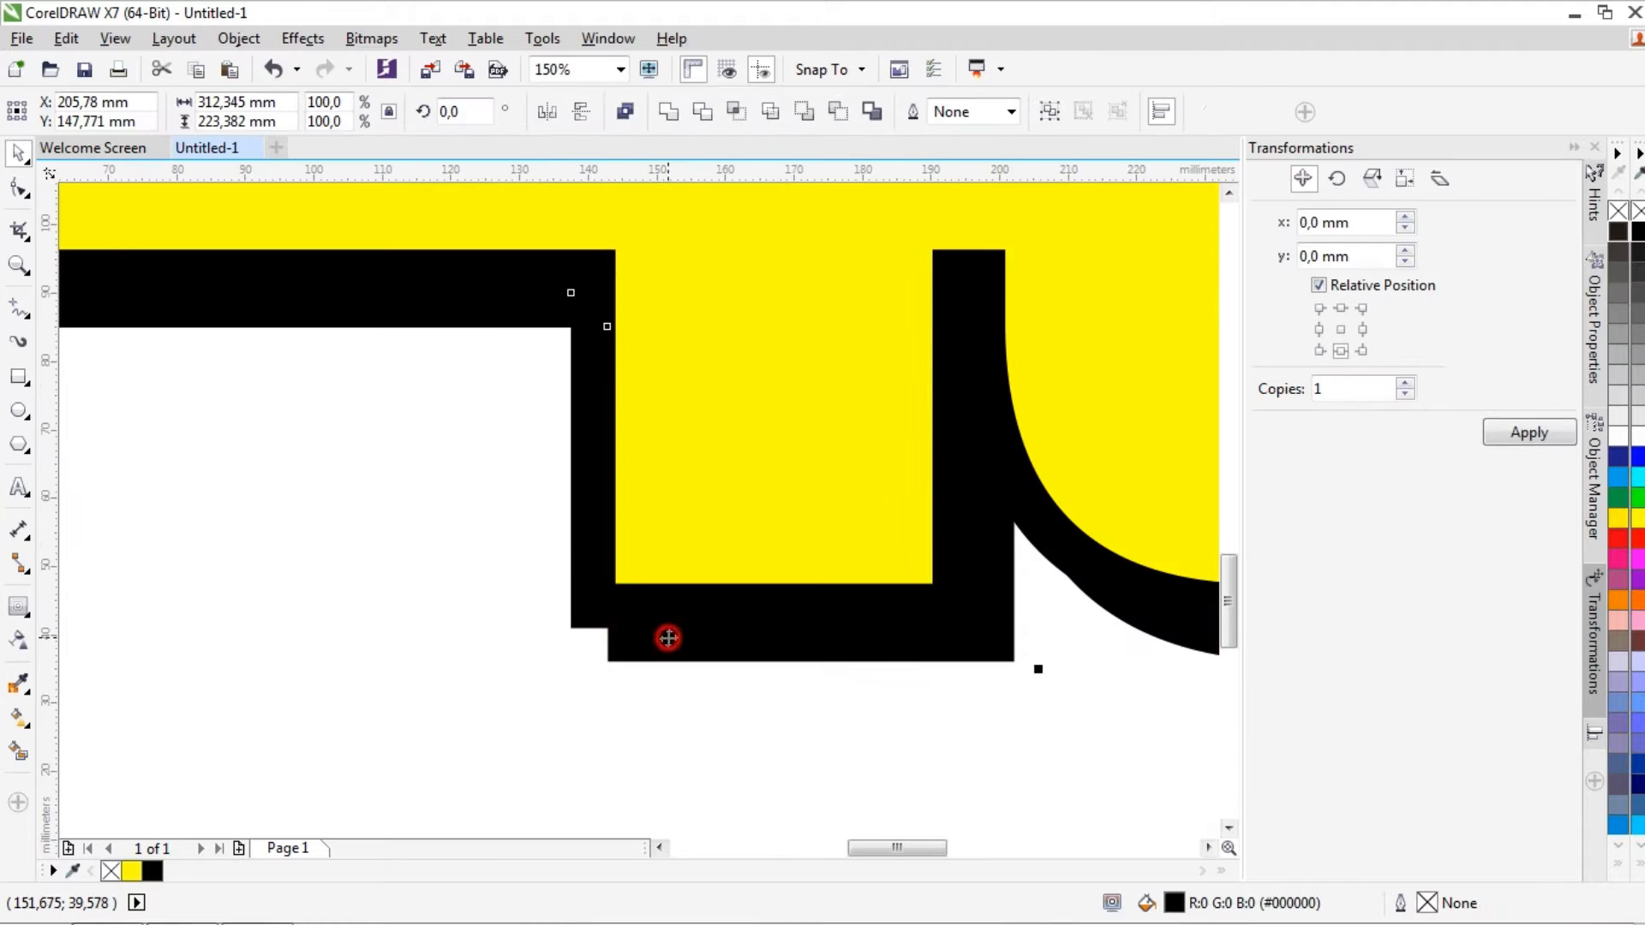
pyautogui.scroll(-2, 667, 639)
pyautogui.click(871, 112)
# - Add an outside contour of about 3.5 mm around the boundary outline and separate it
pyautogui.click(18, 607)
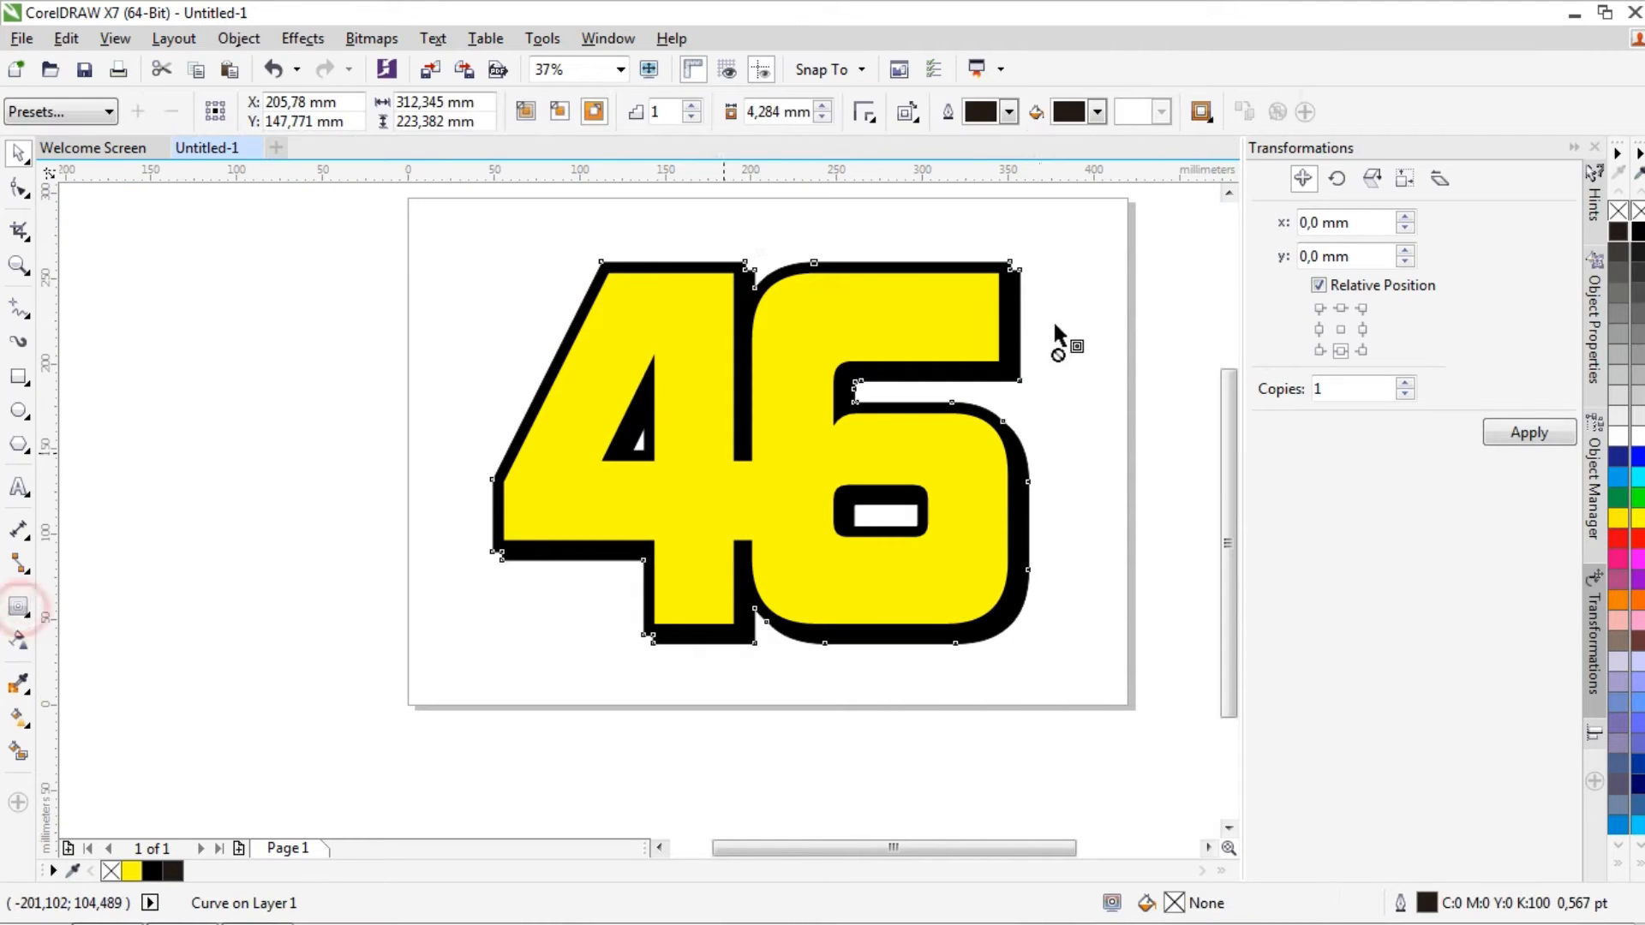
pyautogui.moveTo(1023, 387); pyautogui.dragTo(1077, 461)
pyautogui.click(19, 153)
pyautogui.click(1099, 341)
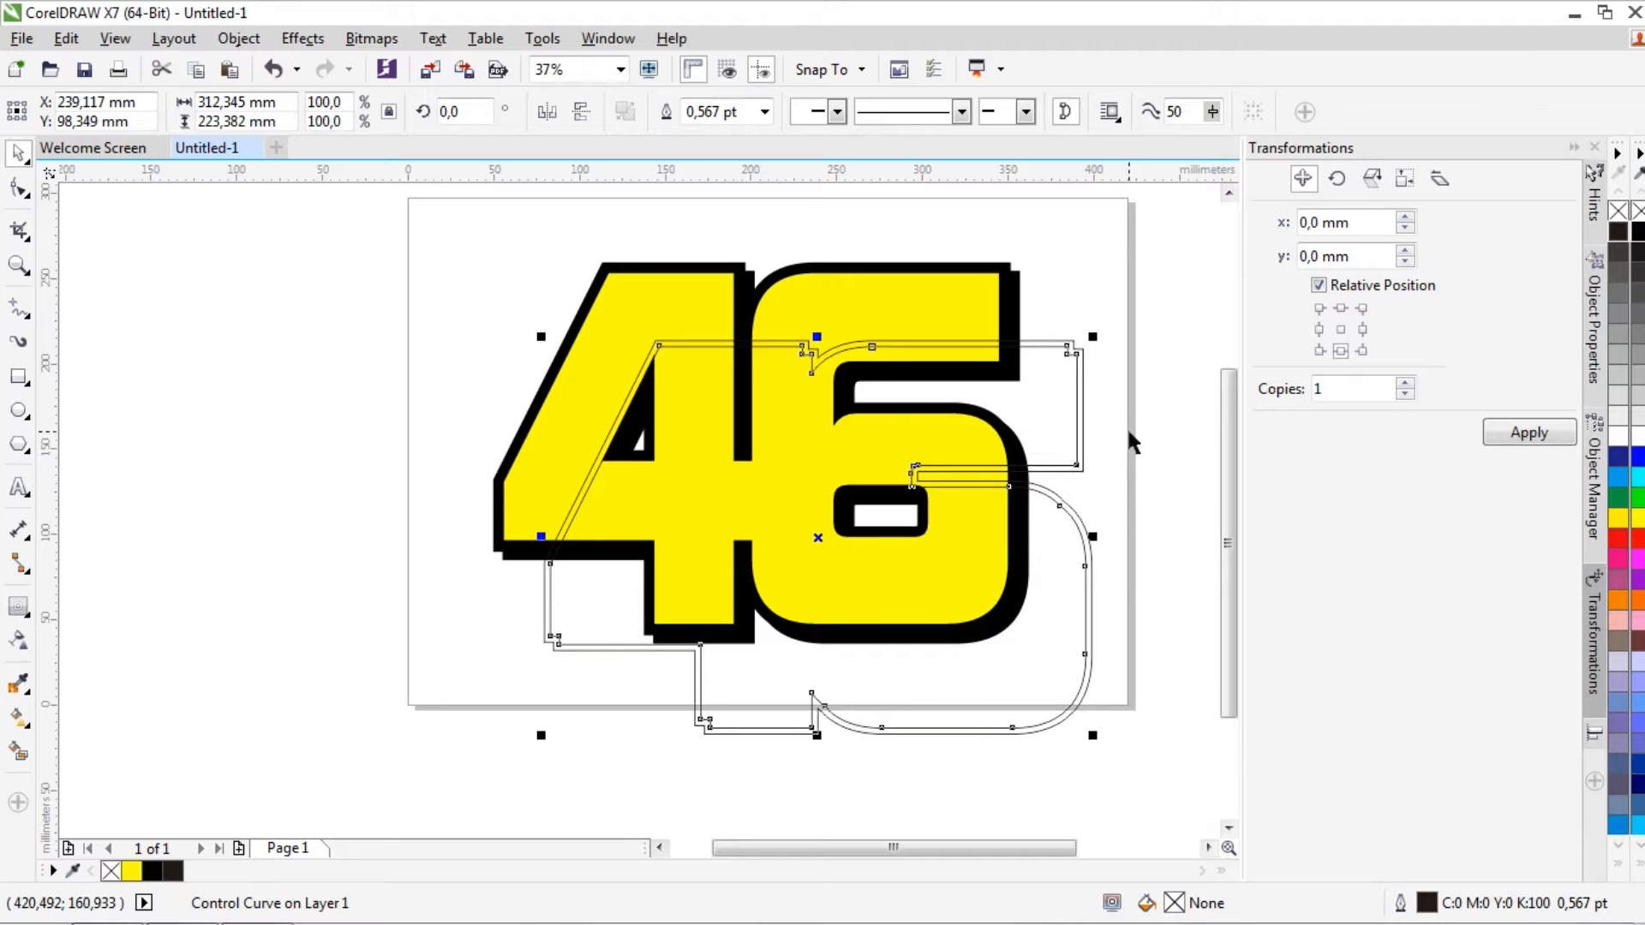
pyautogui.hotkey('ctrl', 'z')
pyautogui.scroll(2, 1016, 382)
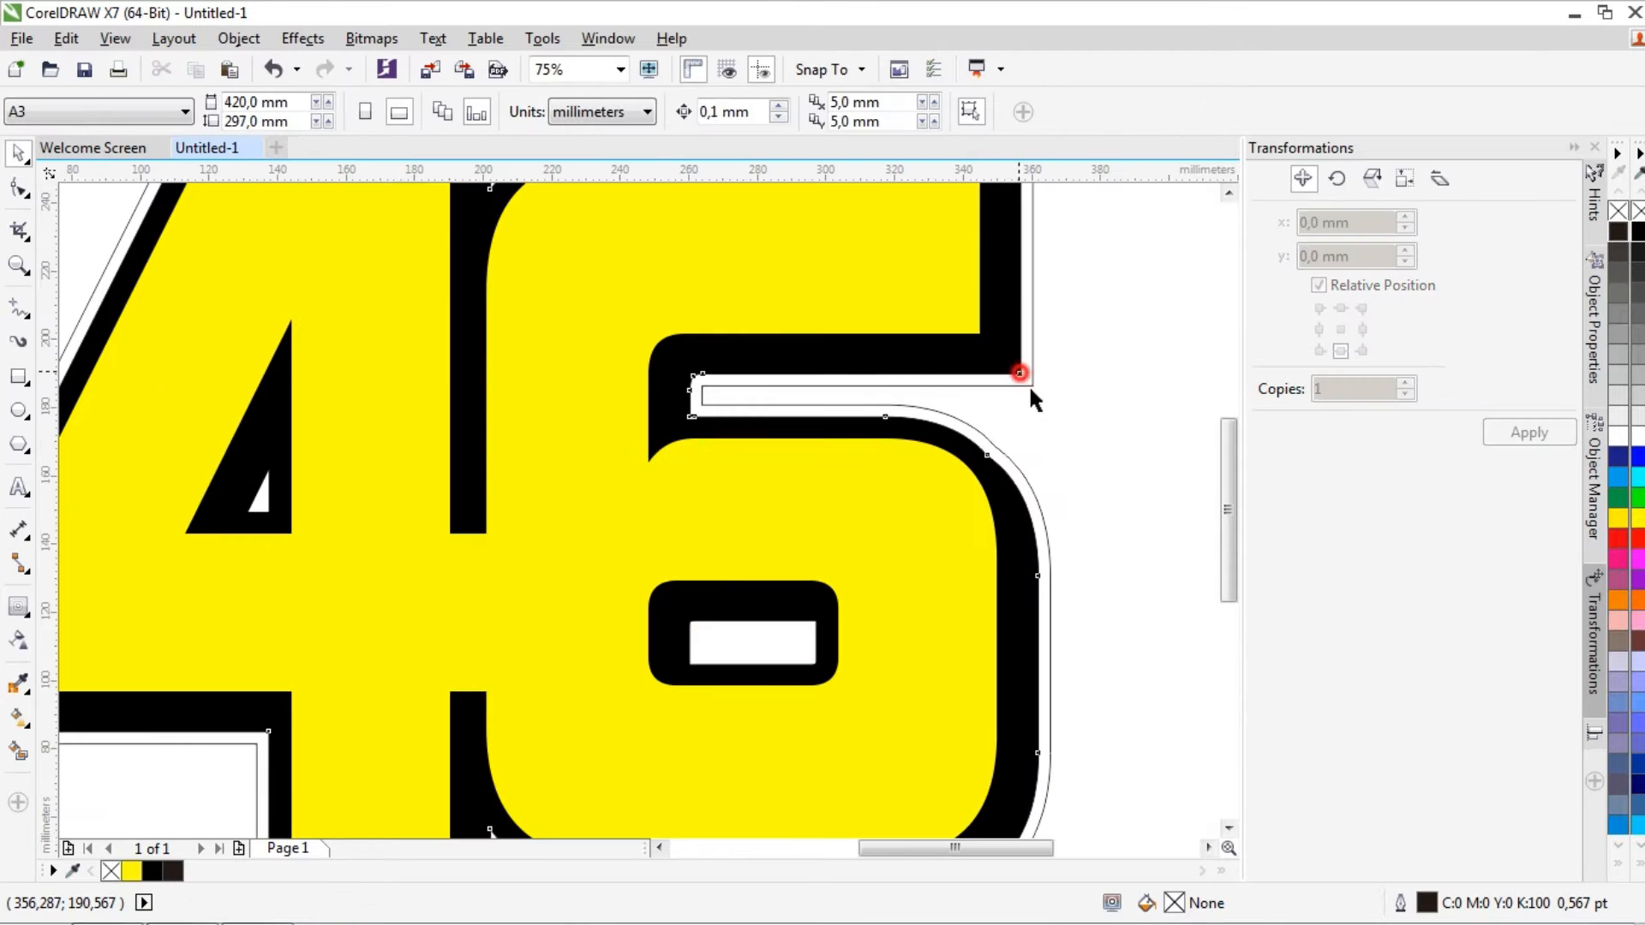
pyautogui.moveTo(1030, 392); pyautogui.dragTo(1078, 466)
pyautogui.hotkey('ctrl', 'z')
pyautogui.scroll(-2, 1078, 466)
# - Add a page-sized background rectangle, 420 by 297 mm, behind the number and fill it light gray (#CCCCCC)
pyautogui.doubleClick(18, 377)
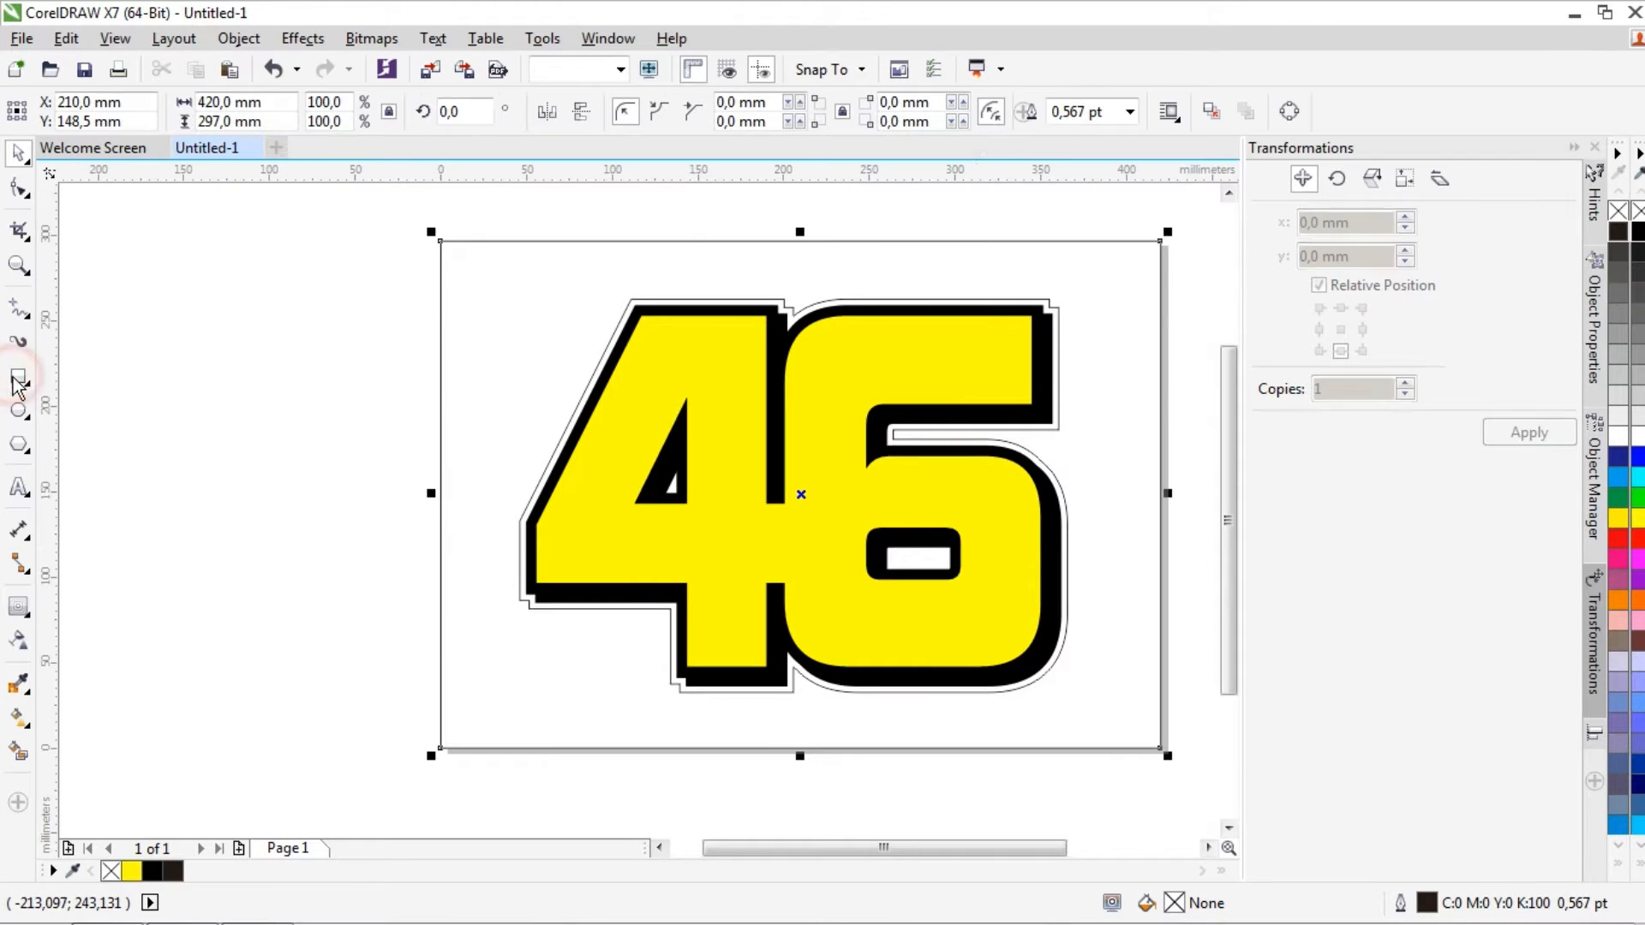
pyautogui.click(1618, 395)
pyautogui.scroll(2, 1160, 345)
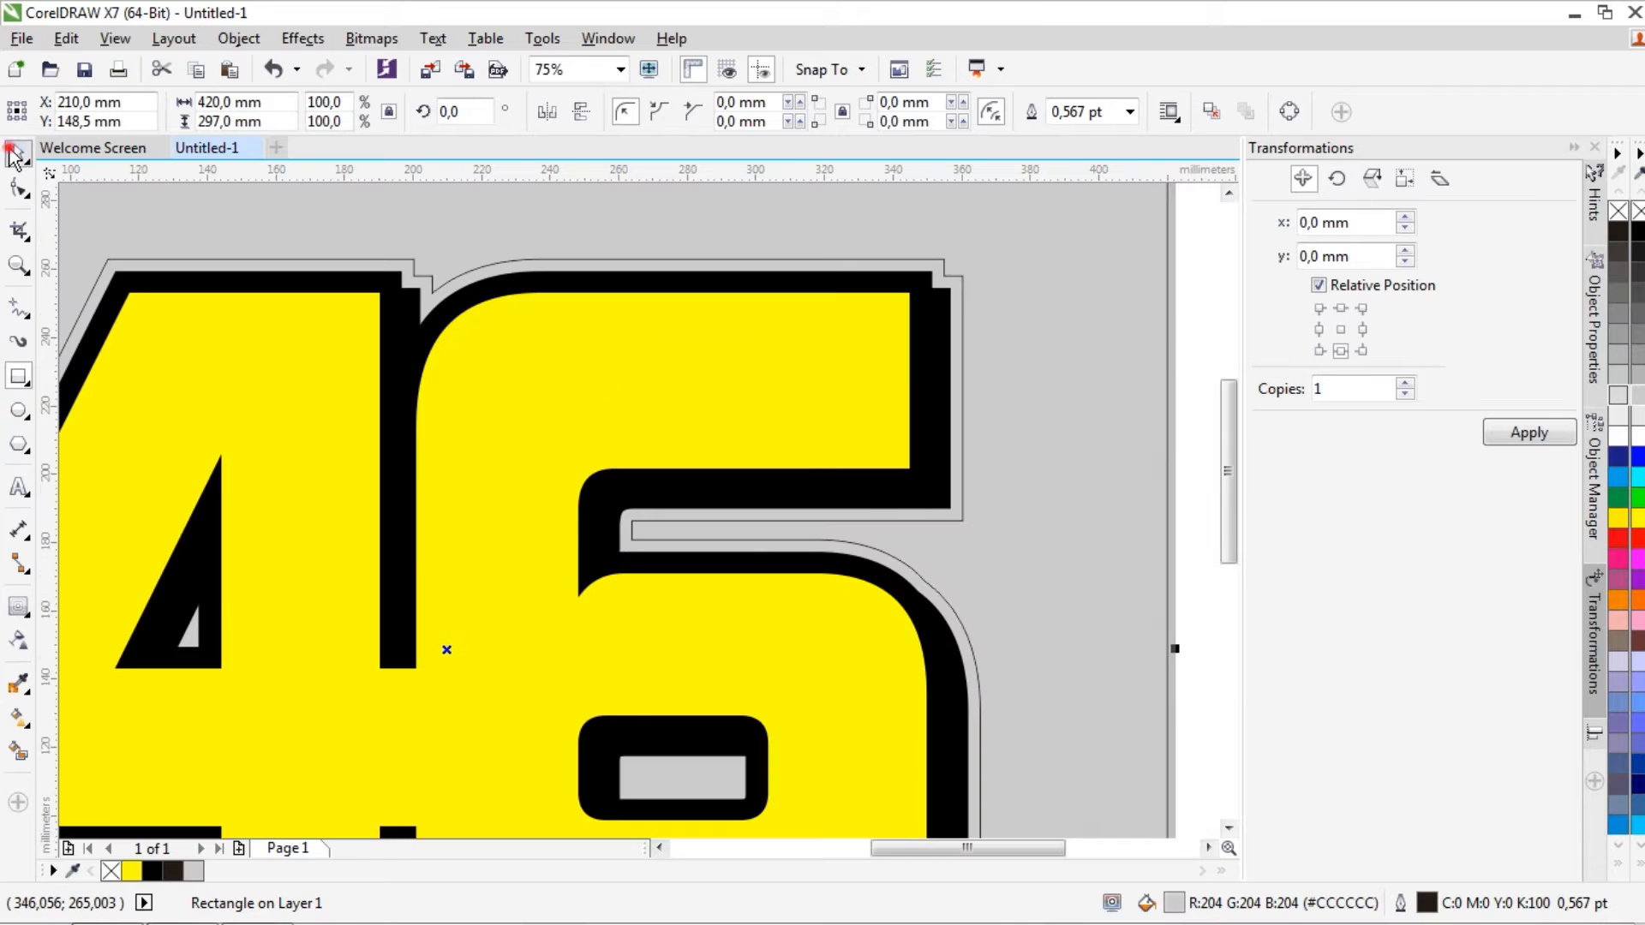
# - Fill the outer contour shape around the 46 with white (#FFFFFF), set its outline to None, and deselect it
pyautogui.click(959, 295)
pyautogui.click(1634, 437)
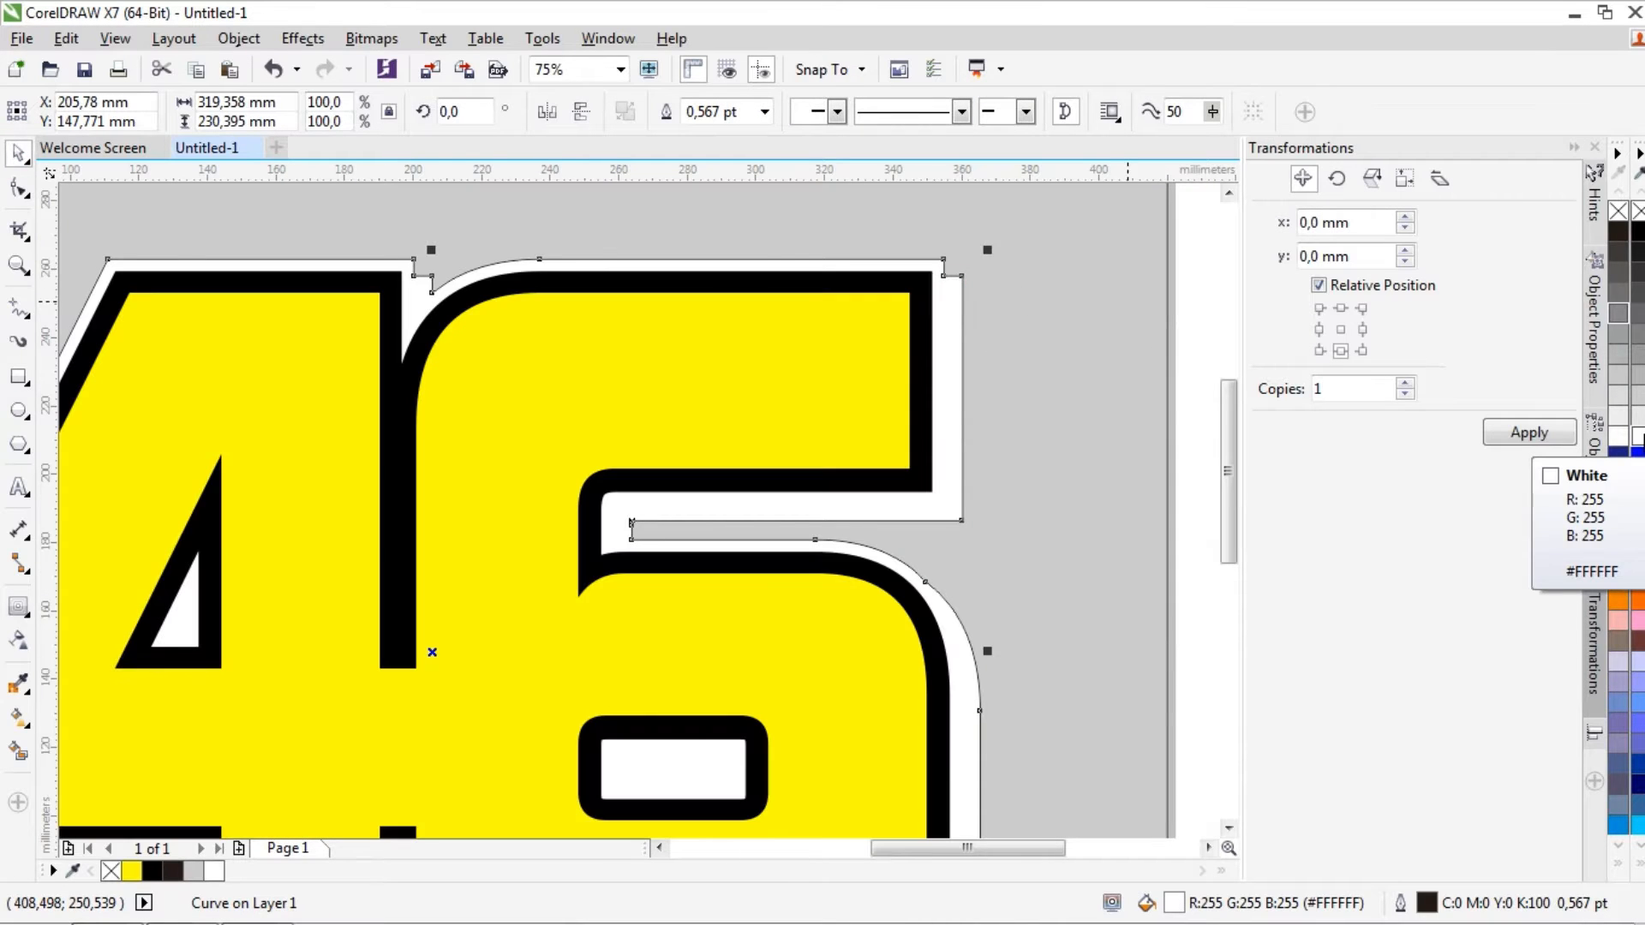
pyautogui.click(765, 111)
pyautogui.click(741, 133)
pyautogui.scroll(-2, 881, 257)
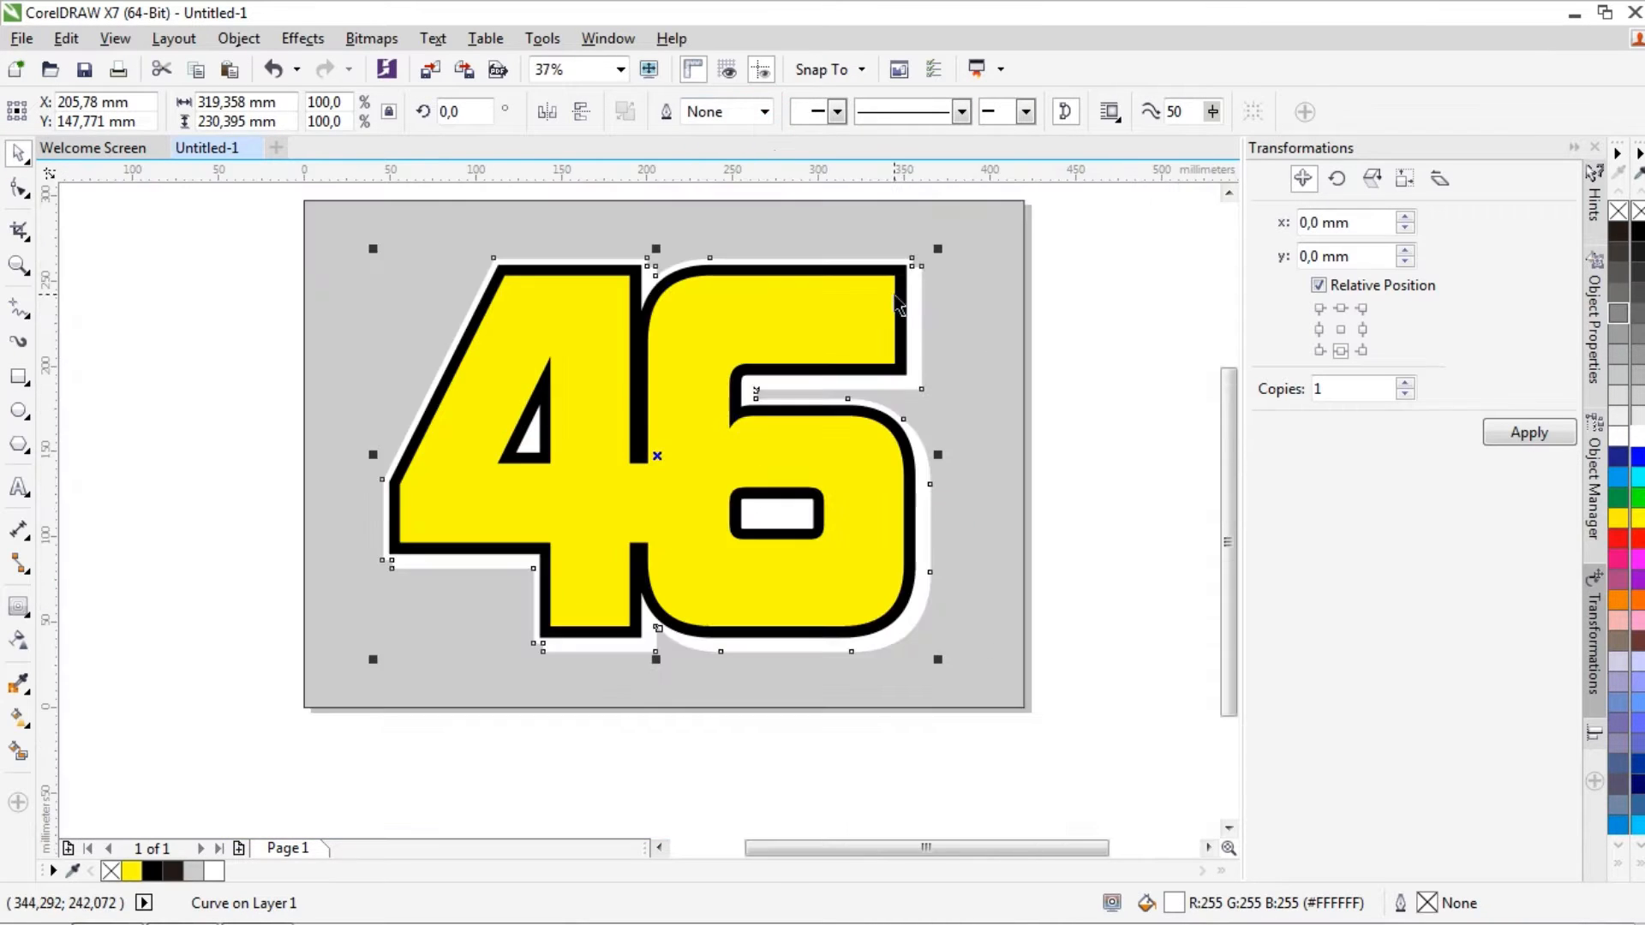
pyautogui.click(1161, 553)
# - Add an inside contour of about 6.6 mm to the yellow 46 text and separate it as its own curve
pyautogui.press('Tab')
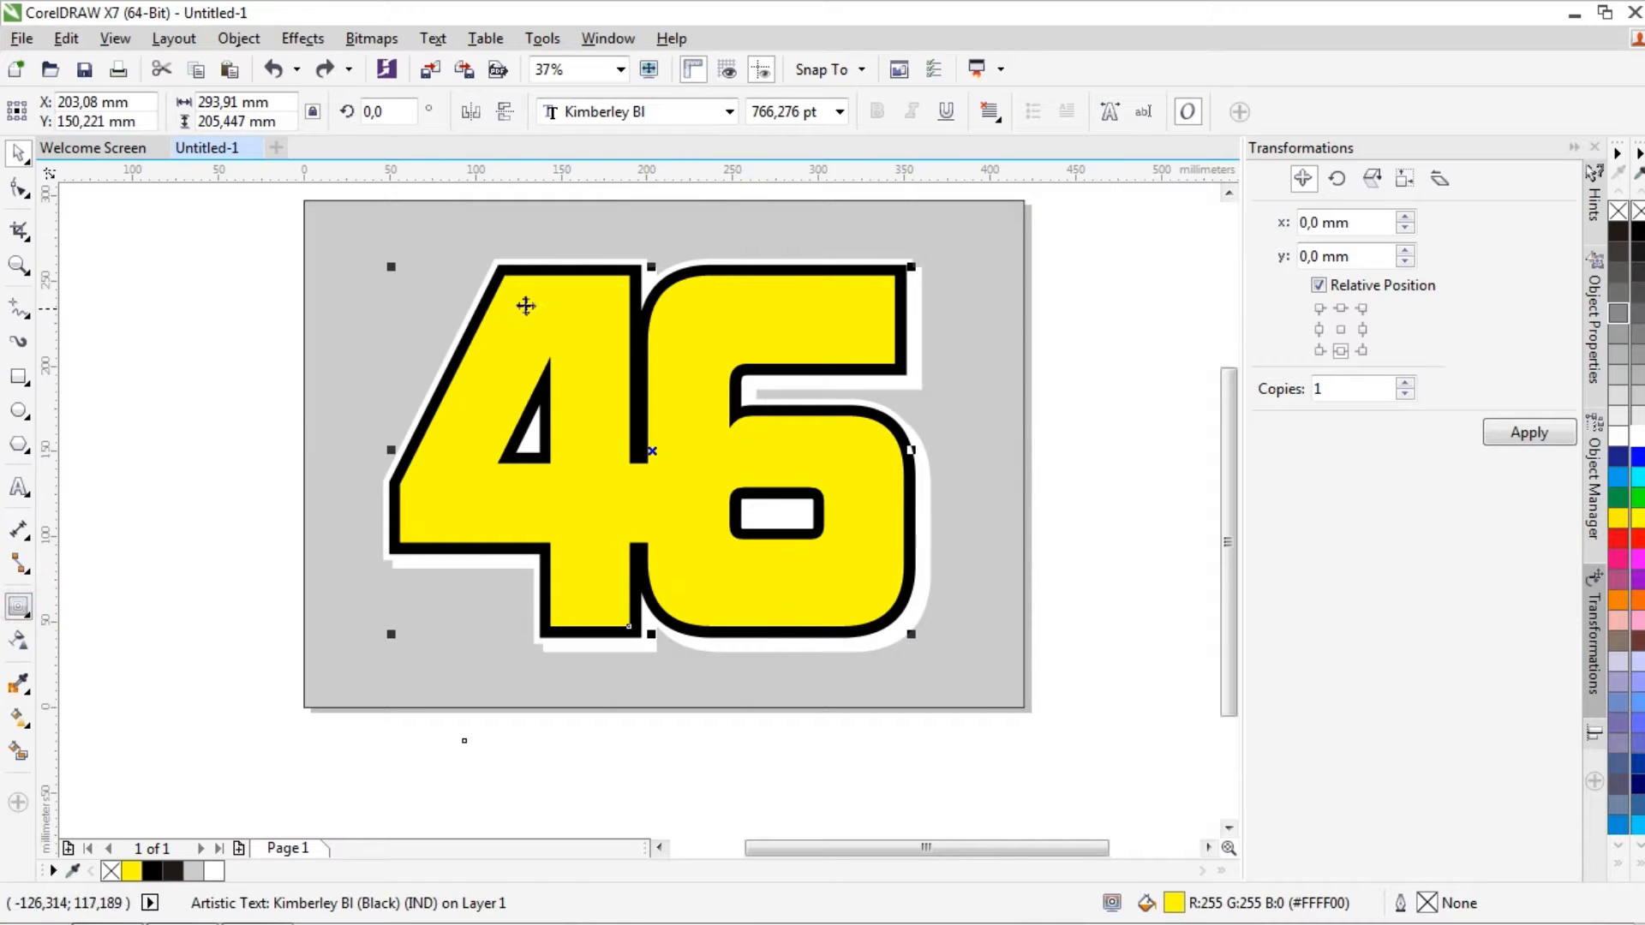
pyautogui.click(26, 613)
pyautogui.click(128, 633)
pyautogui.moveTo(509, 293); pyautogui.dragTo(635, 470)
pyautogui.click(18, 155)
pyautogui.click(159, 256)
pyautogui.hotkey('ctrl', 'z')
# - Fill the inner contour shape of the 46 with orange (#FEB100)
pyautogui.click(1639, 519)
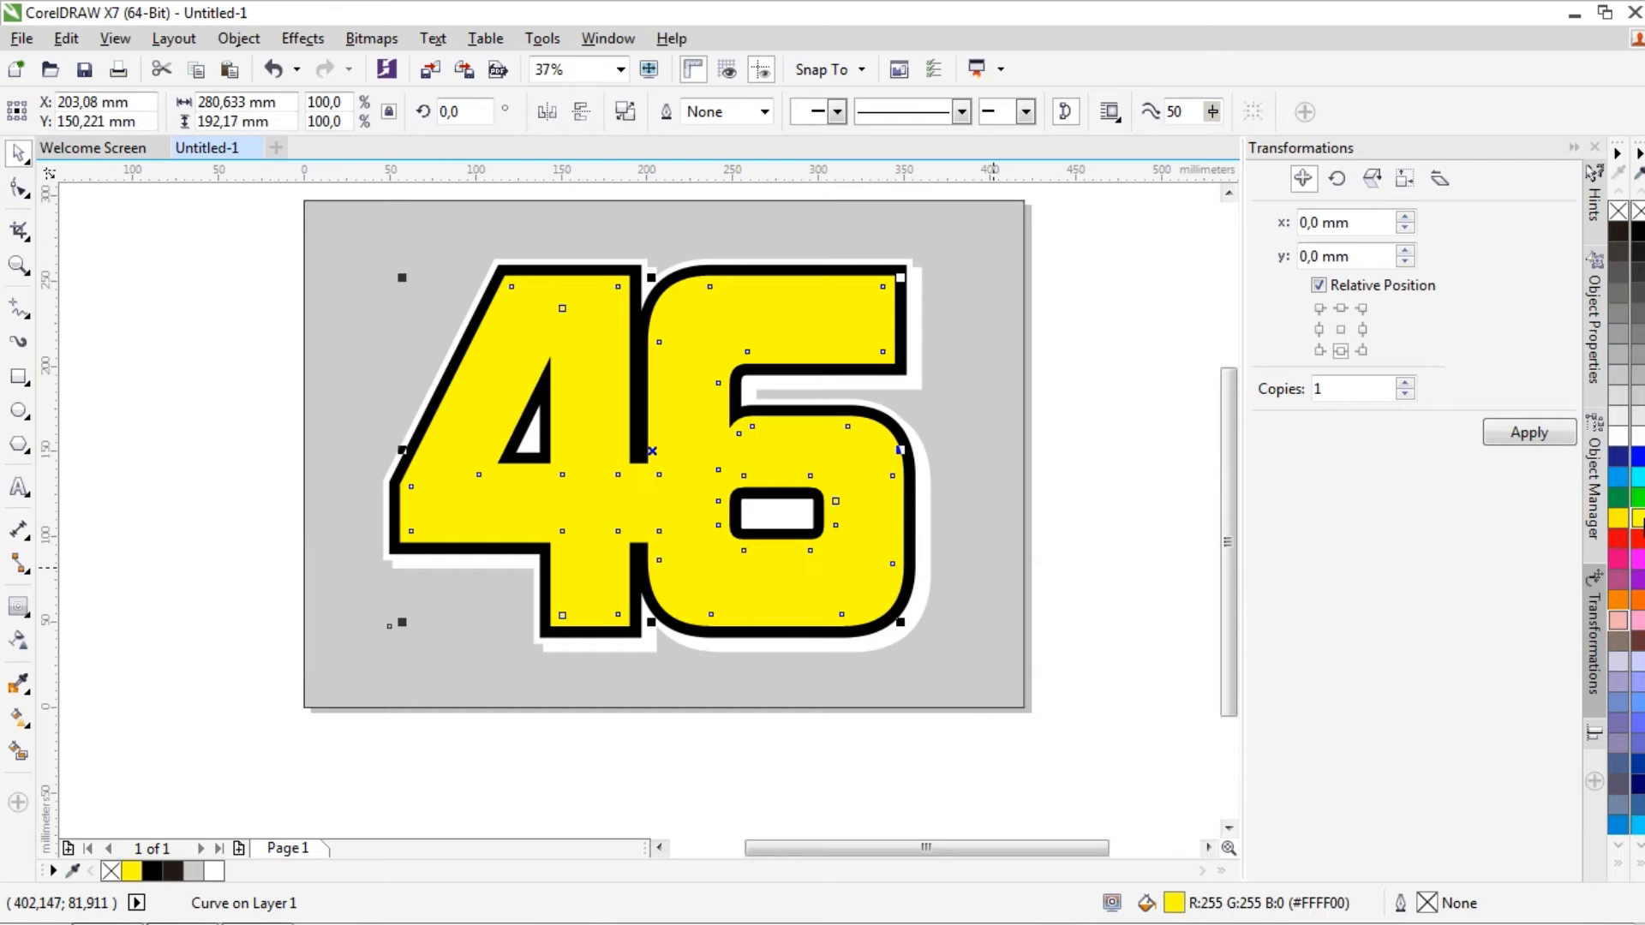
pyautogui.moveTo(1639, 520); pyautogui.dragTo(1616, 574)
pyautogui.click(1573, 605)
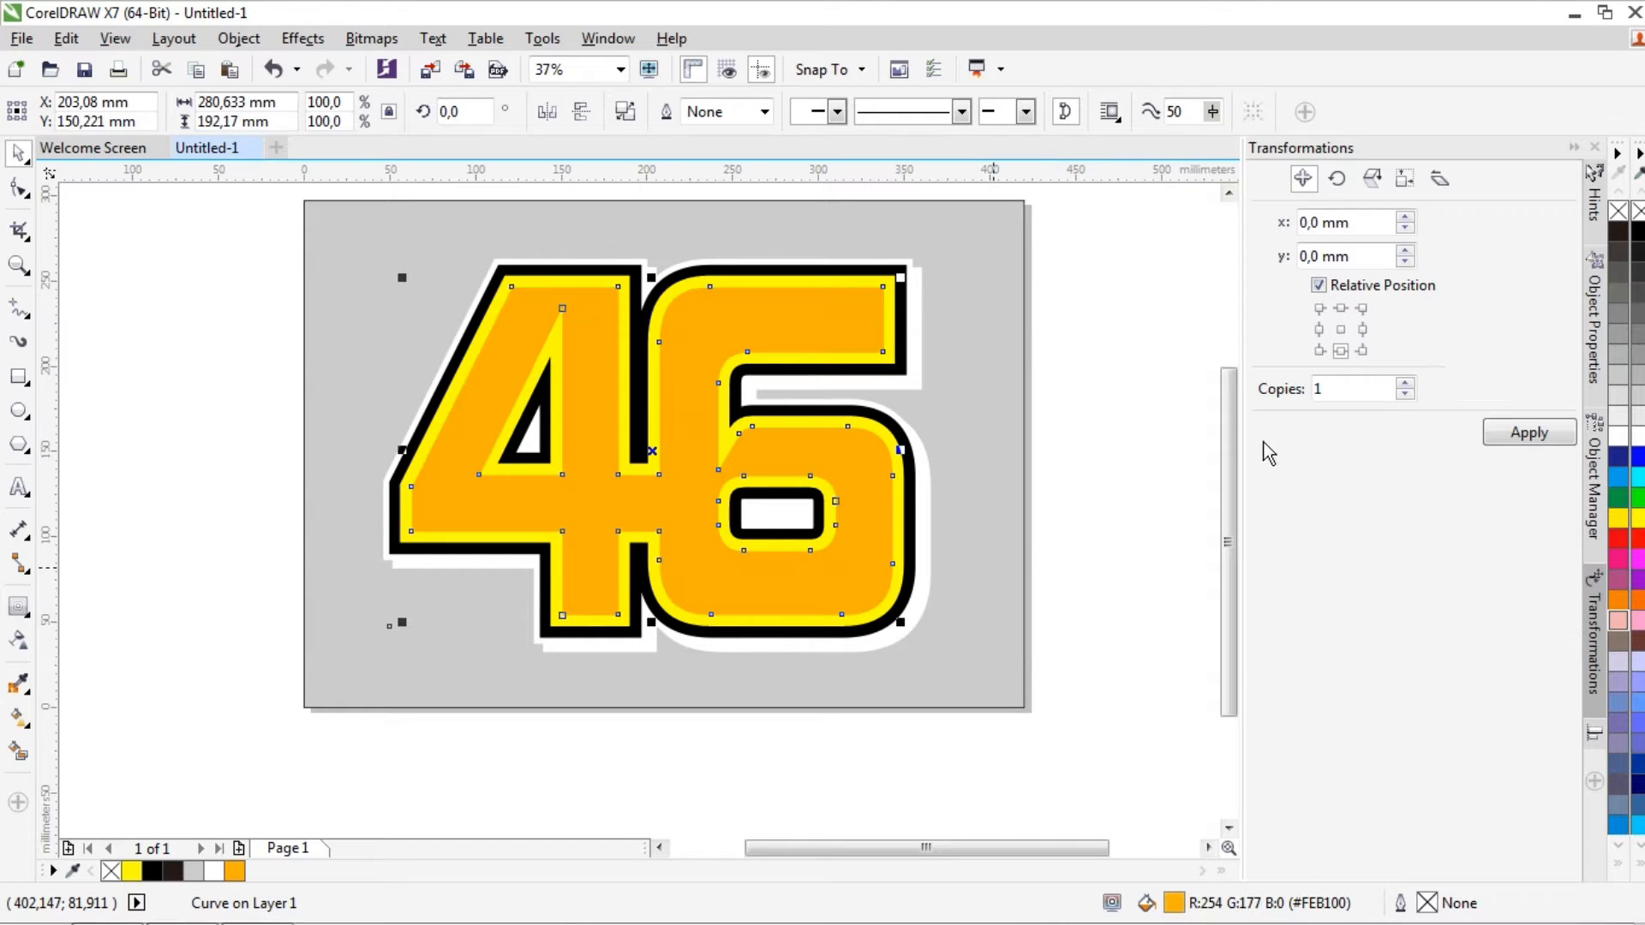
# - Draw a rectangle about 447 mm wide over the number's lower half and intersect it with the orange shape
pyautogui.click(15, 377)
pyautogui.moveTo(229, 767); pyautogui.dragTo(996, 448)
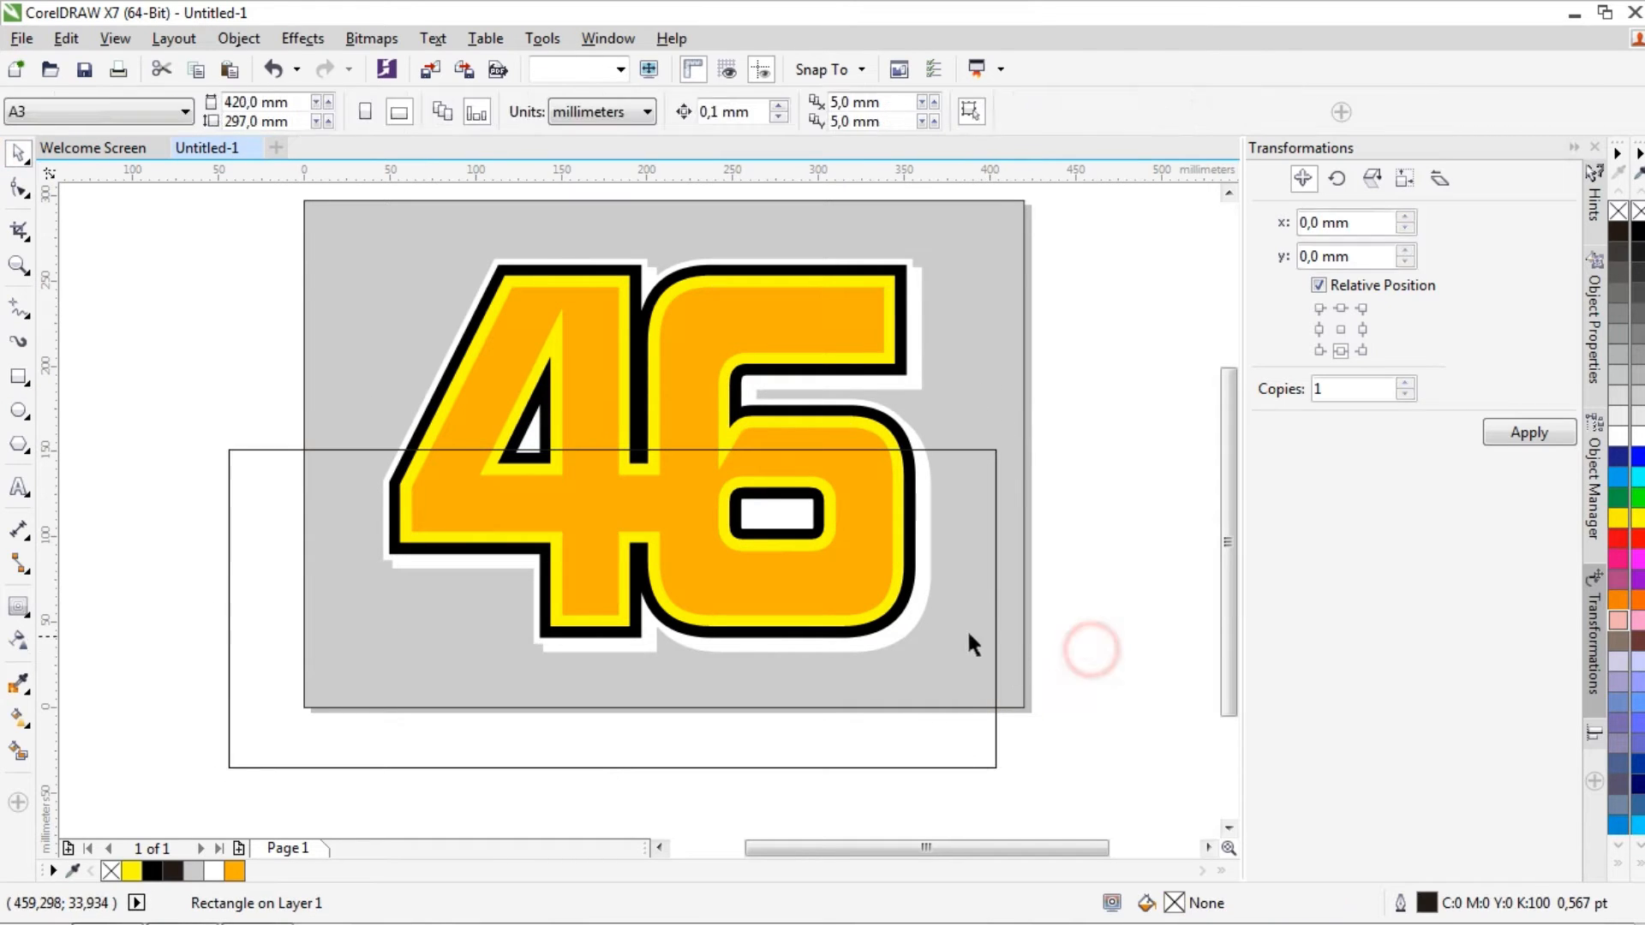
pyautogui.keyDown('shift'); pyautogui.click(841, 322); pyautogui.keyUp('shift')
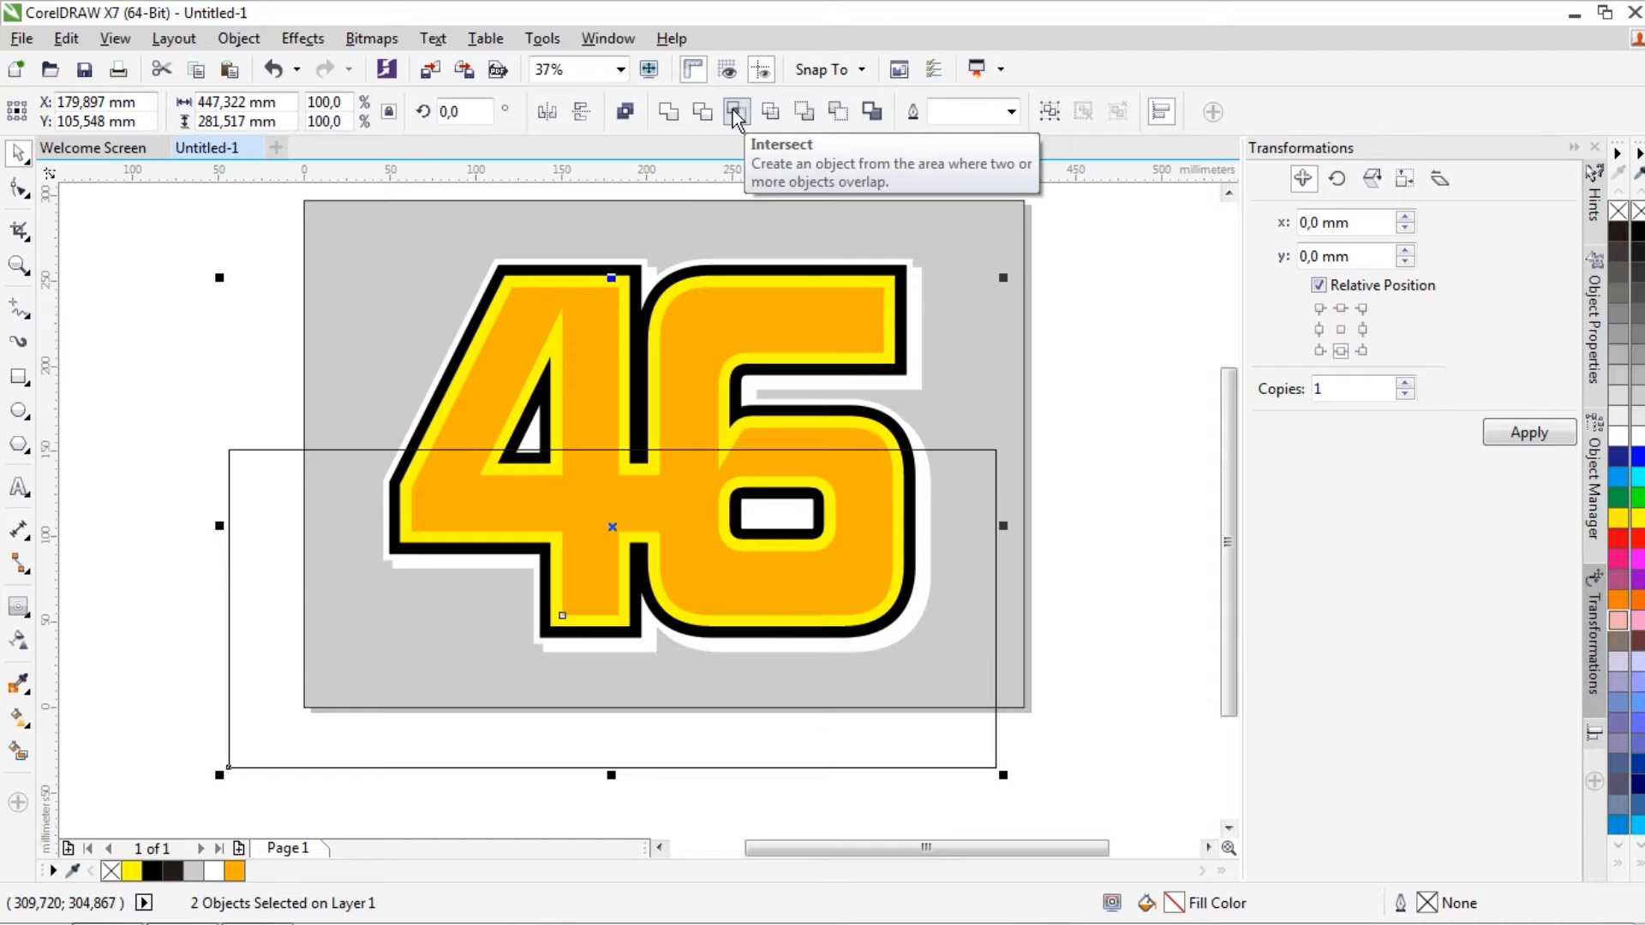
pyautogui.click(735, 112)
# - Delete the helper rectangle and the original full-height orange shape, keeping only the intersected lower half
pyautogui.click(981, 558)
pyautogui.press('Delete')
pyautogui.click(839, 317)
pyautogui.press('Delete')
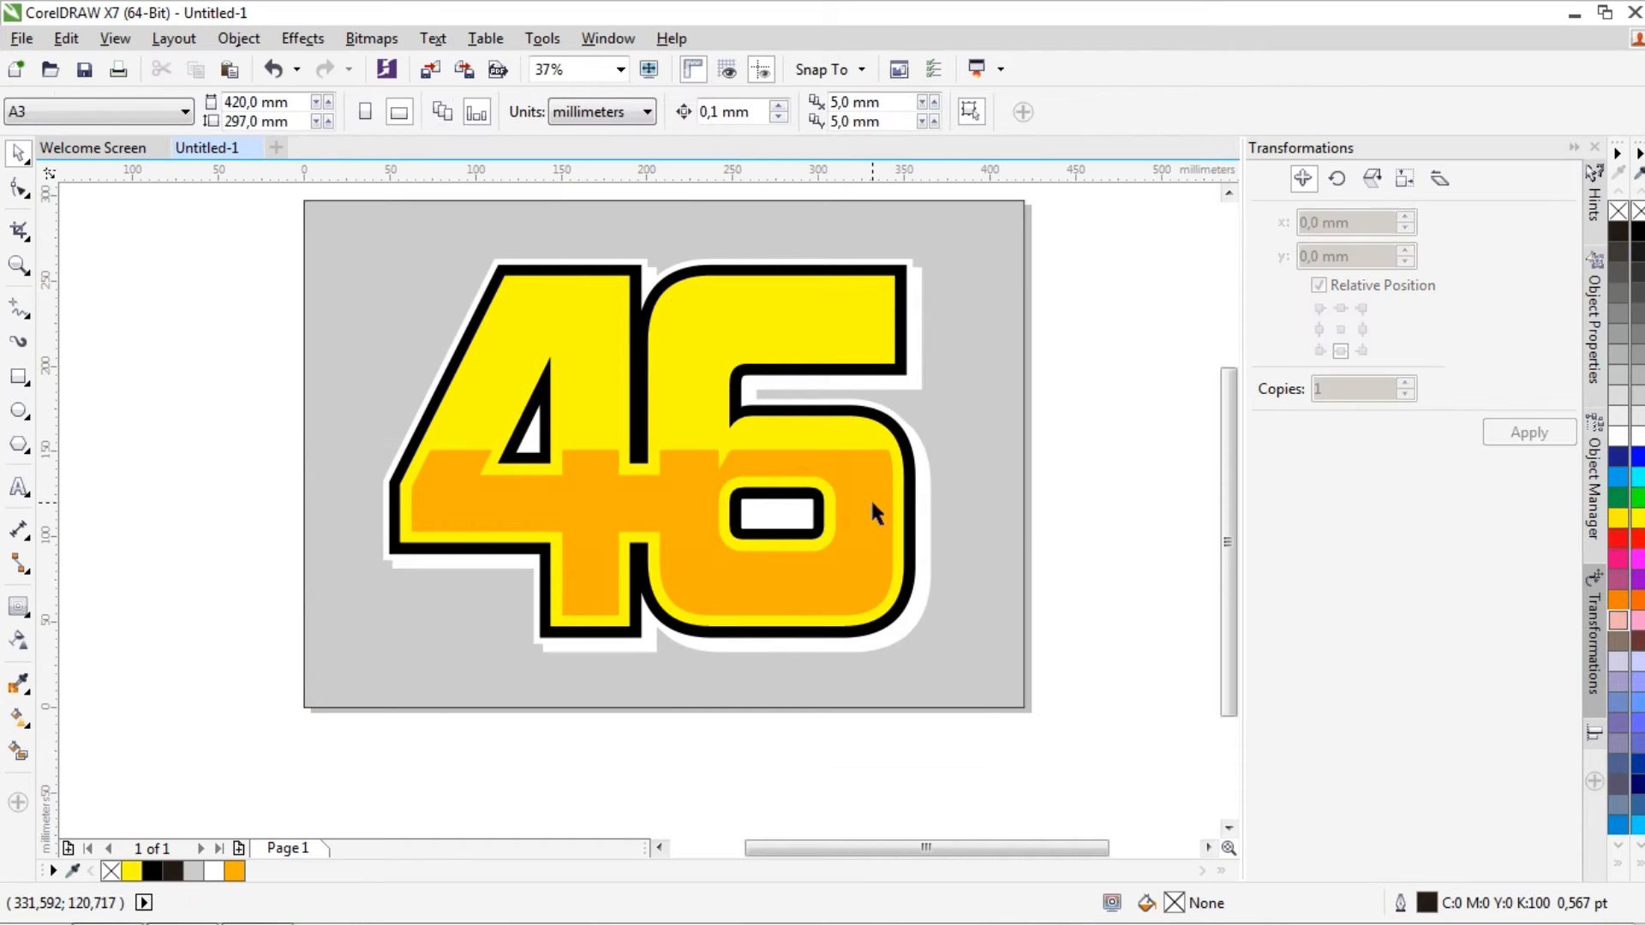
# - Apply a vertical linear transparency to the orange lower half, from 0 at the bottom to 100 at the top, and deselect it
pyautogui.click(872, 500)
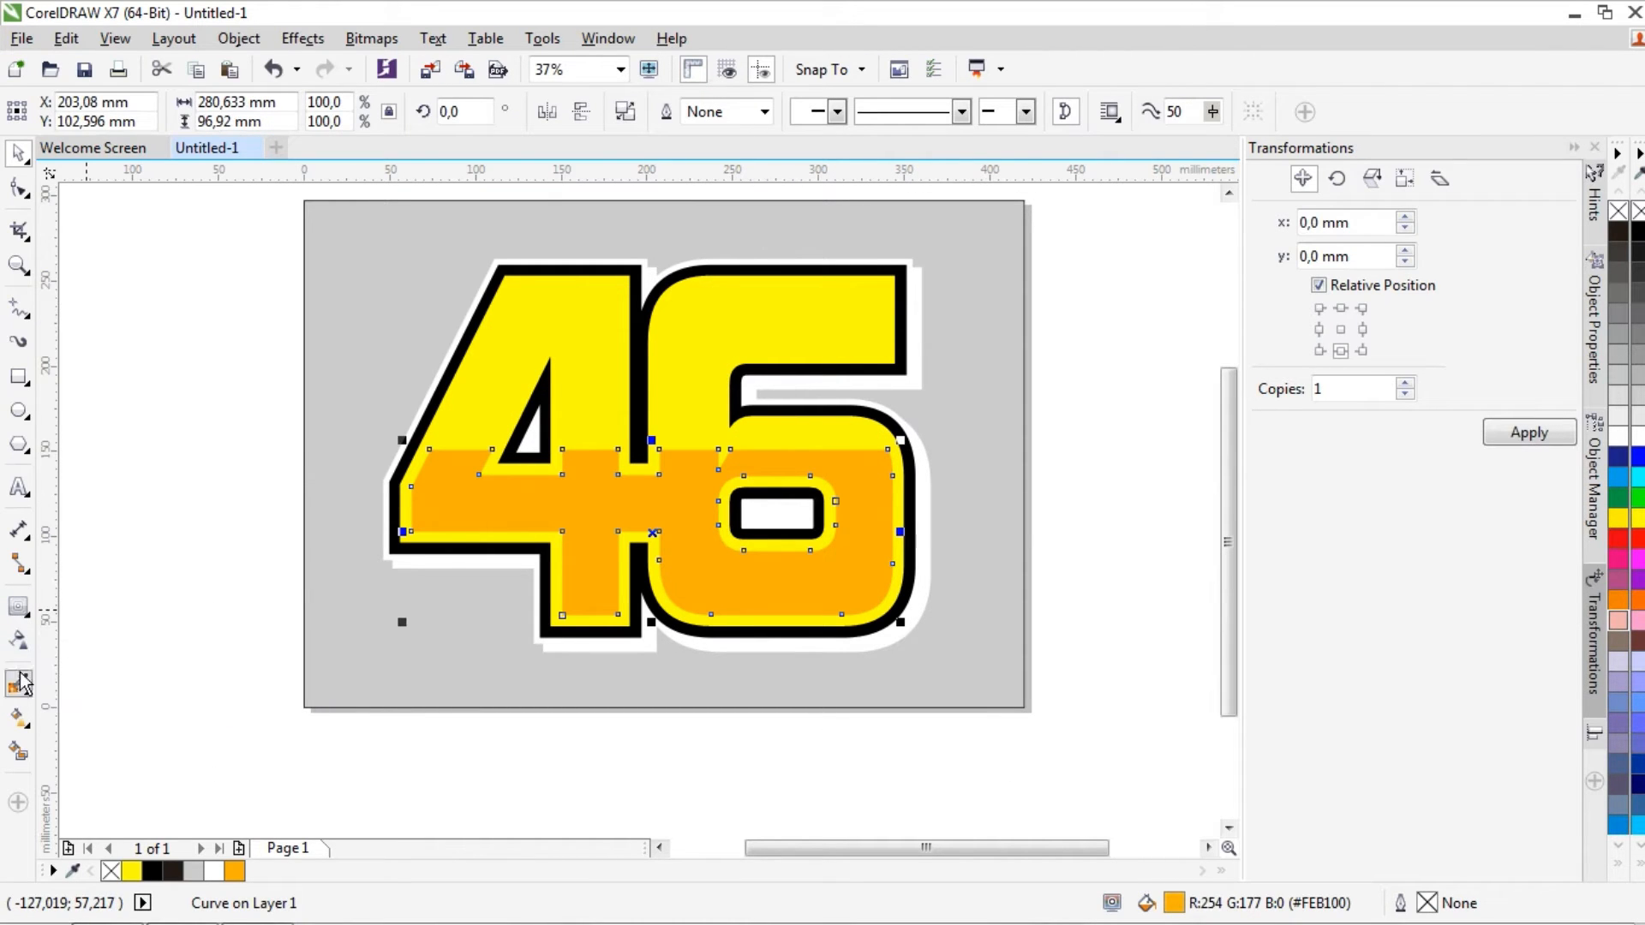
pyautogui.click(19, 641)
pyautogui.moveTo(664, 669); pyautogui.dragTo(663, 414)
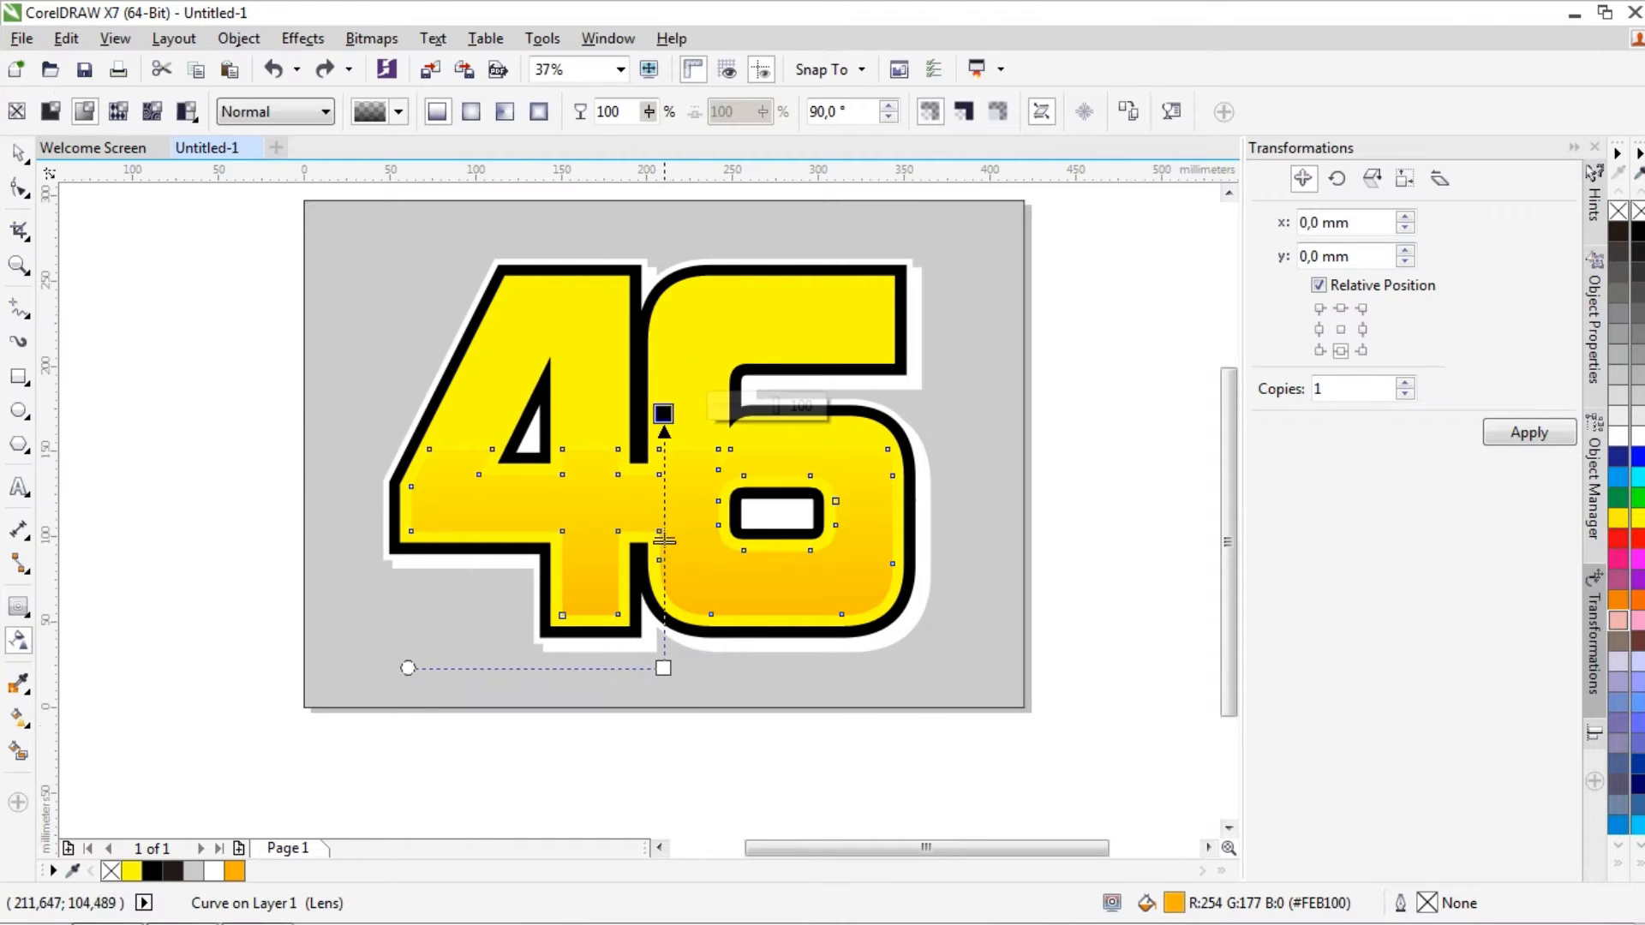
pyautogui.moveTo(664, 667); pyautogui.dragTo(667, 658)
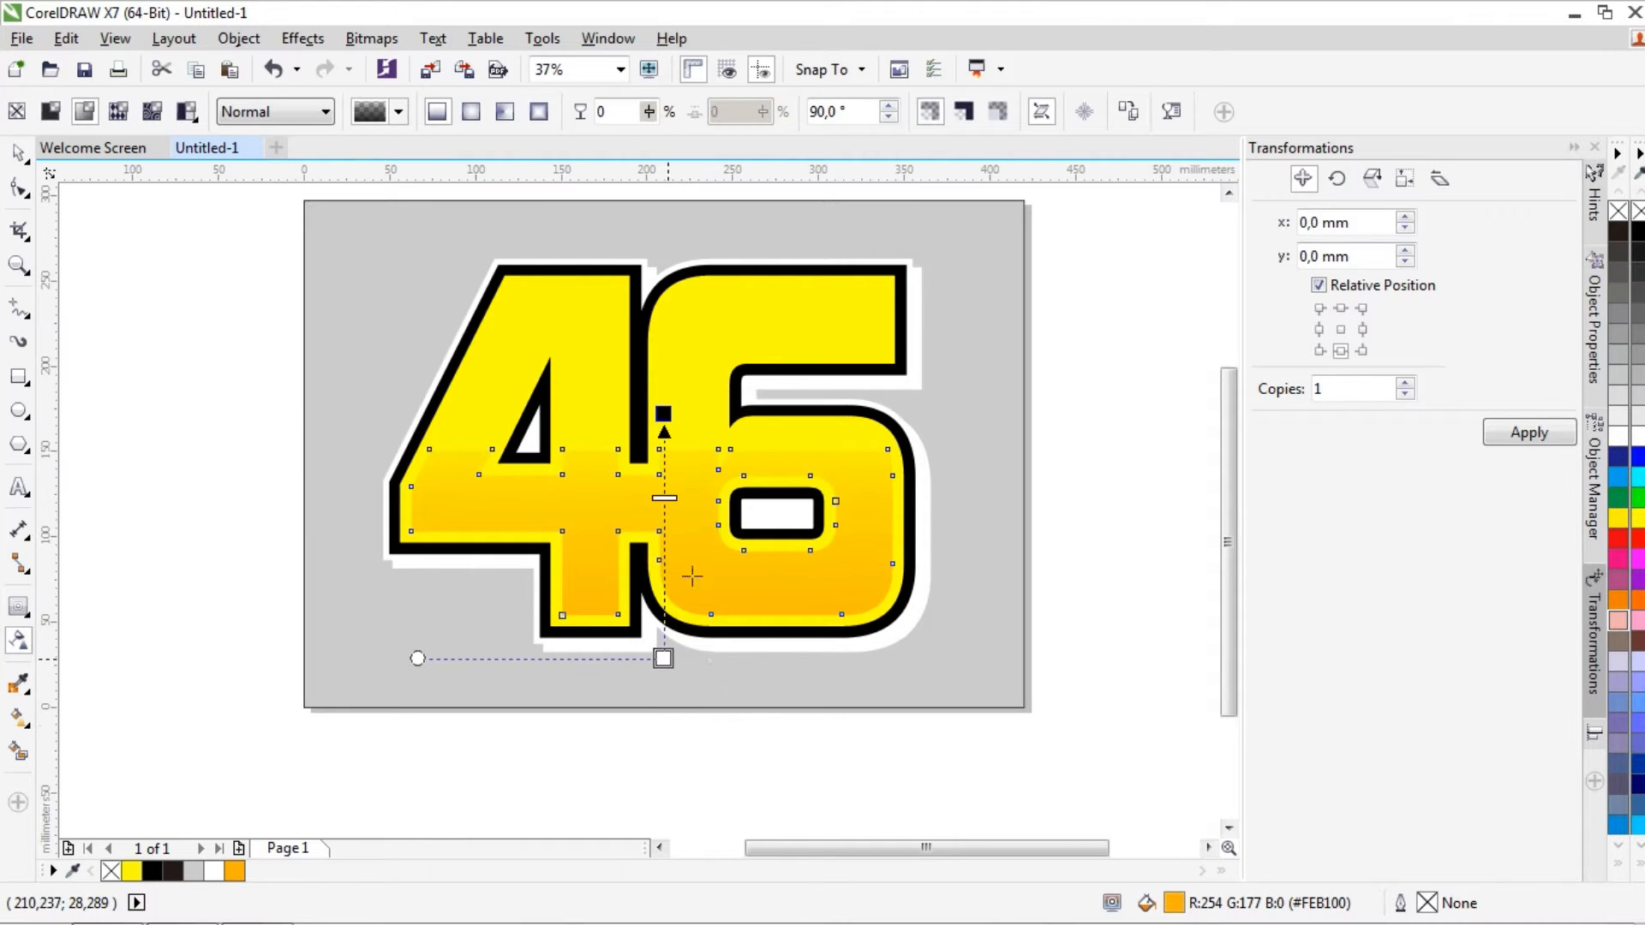
pyautogui.click(663, 414)
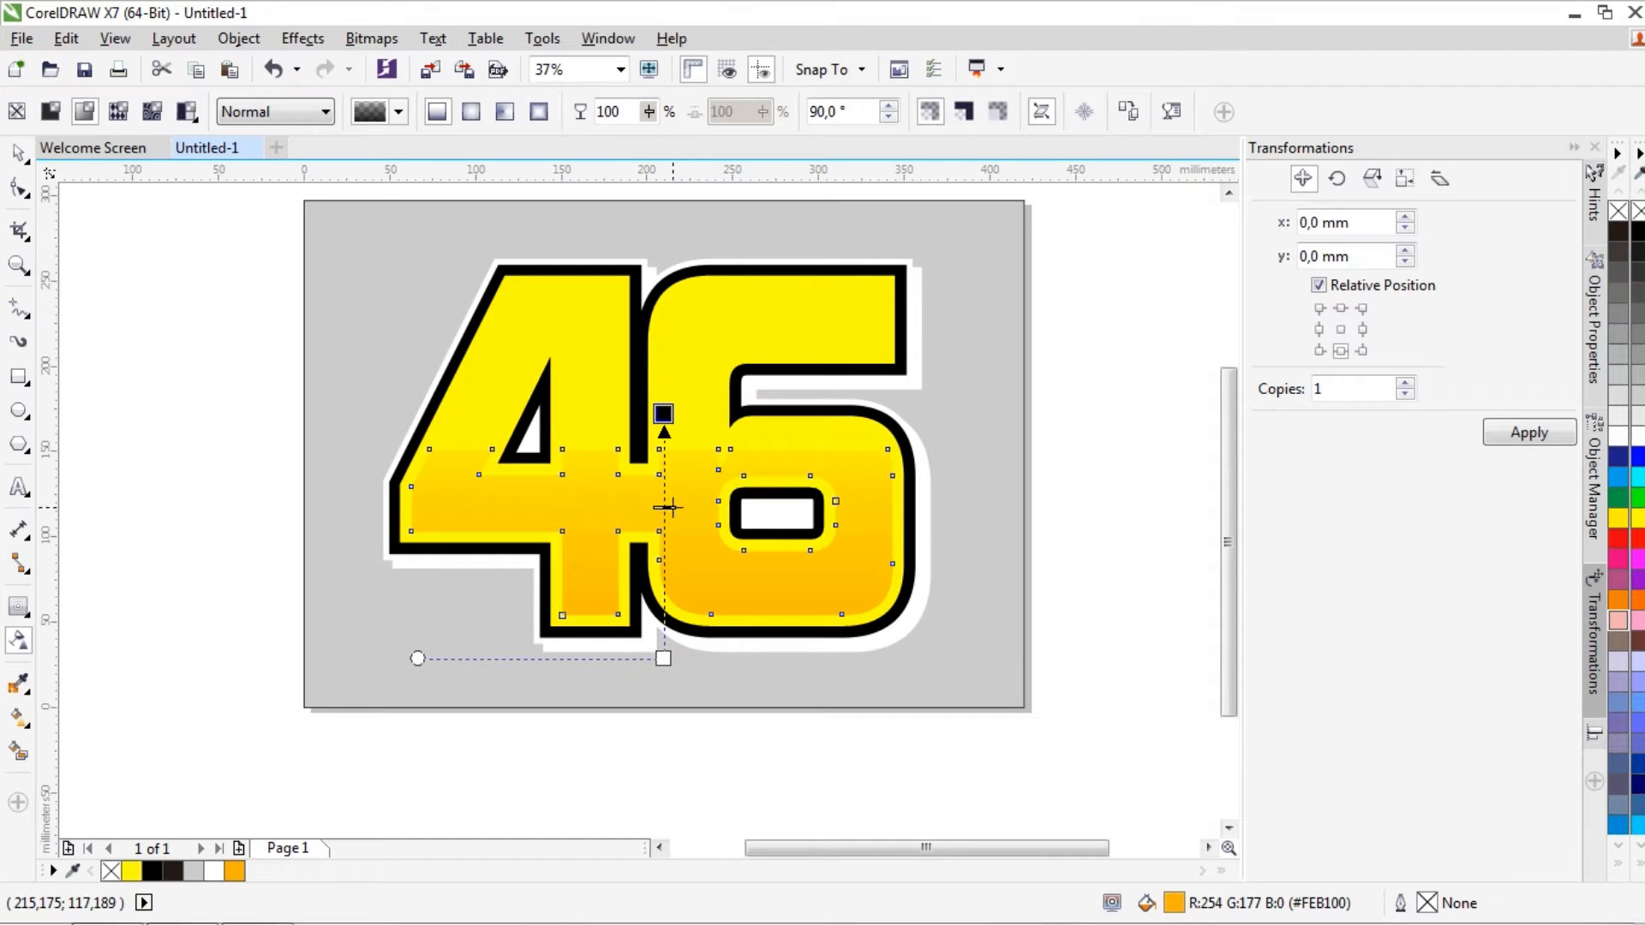
pyautogui.click(17, 156)
pyautogui.click(139, 299)
pyautogui.moveTo(1230, 519); pyautogui.dragTo(1229, 497)
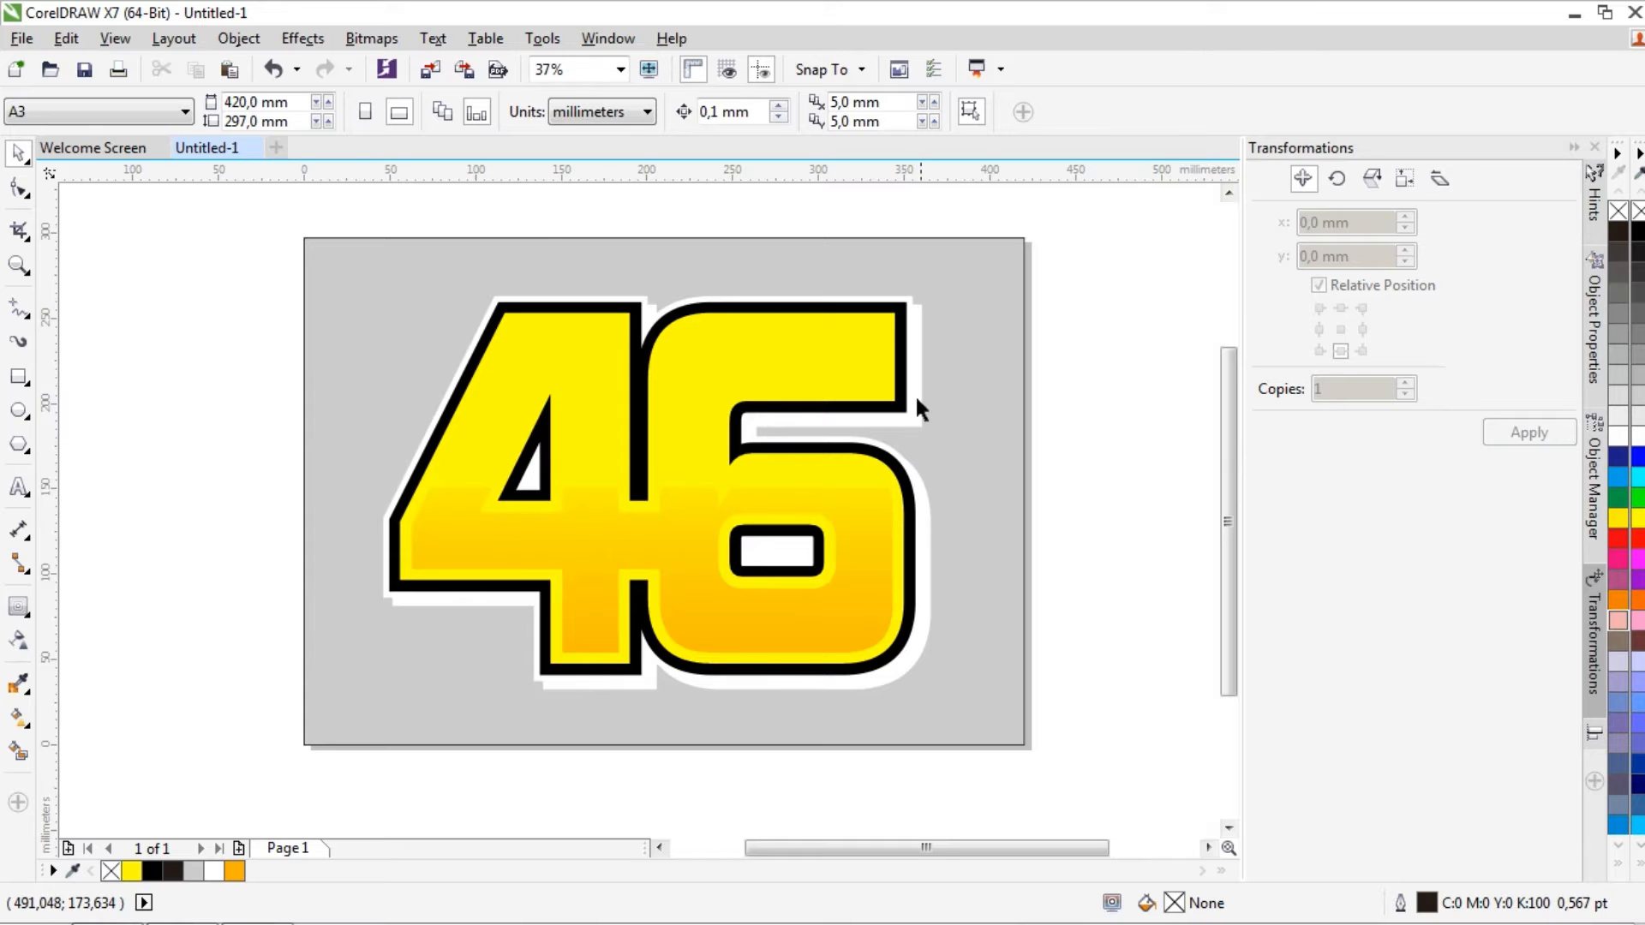
# - Delete the white outline shape behind the number
pyautogui.click(919, 429)
pyautogui.press('Delete')
pyautogui.moveTo(639, 321); pyautogui.dragTo(652, 359)
pyautogui.hotkey('ctrl', 'z')
# - Weld the black contour and its offset shadow copy into a single shape
pyautogui.click(913, 321)
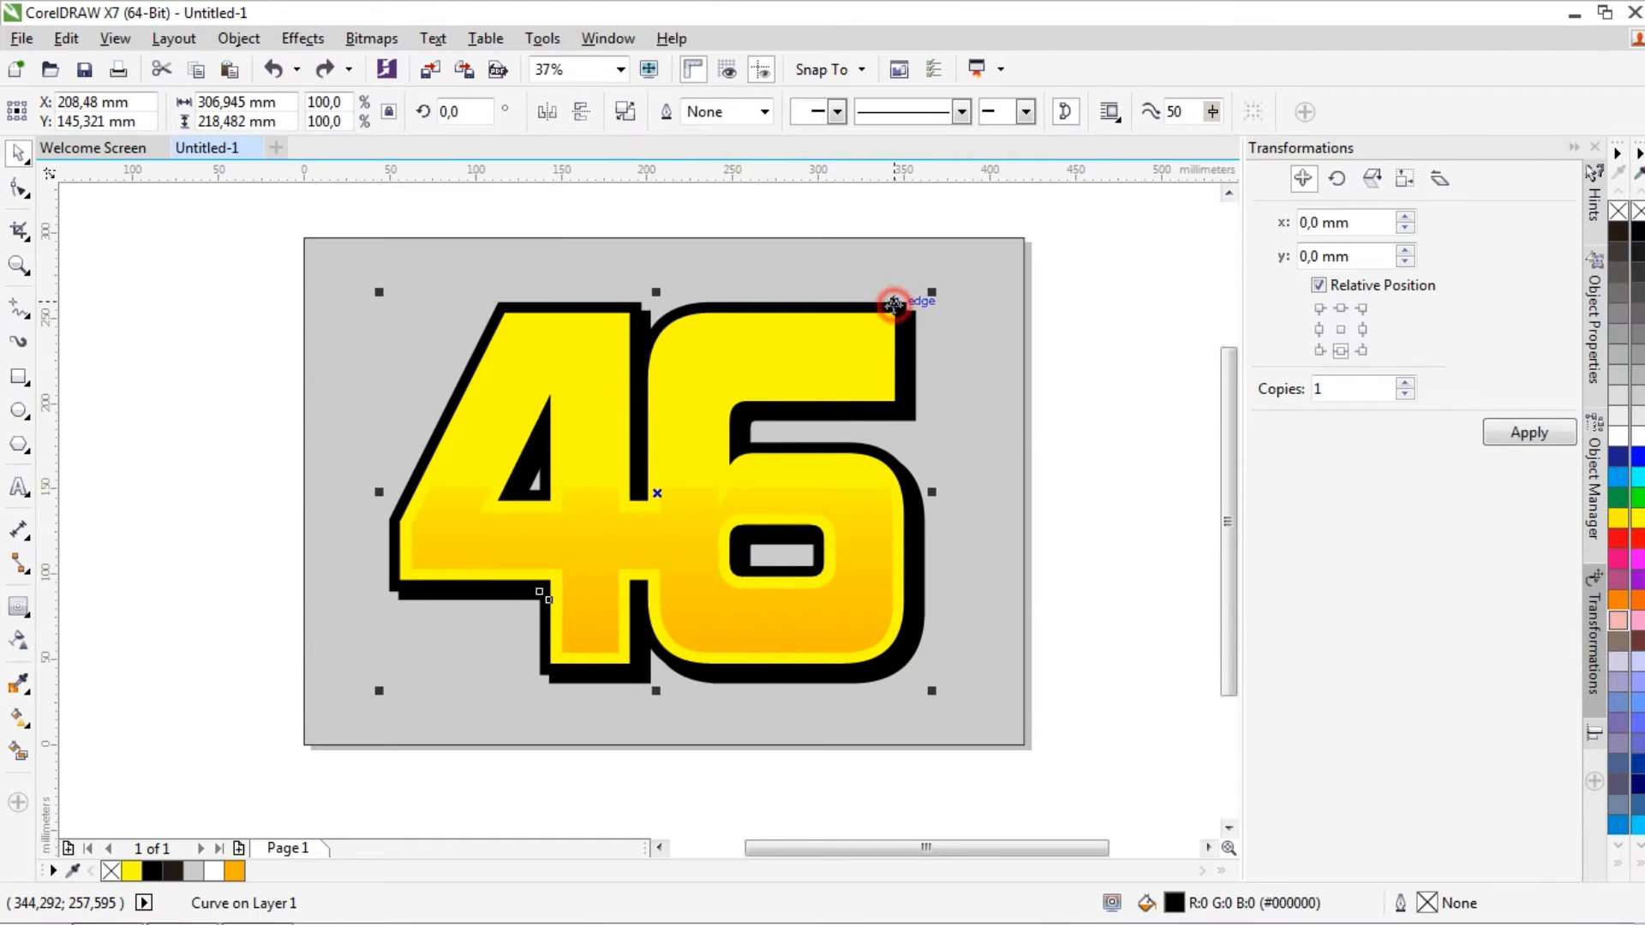
pyautogui.keyDown('shift'); pyautogui.click(900, 323); pyautogui.keyUp('shift')
pyautogui.click(668, 112)
pyautogui.click(1193, 320)
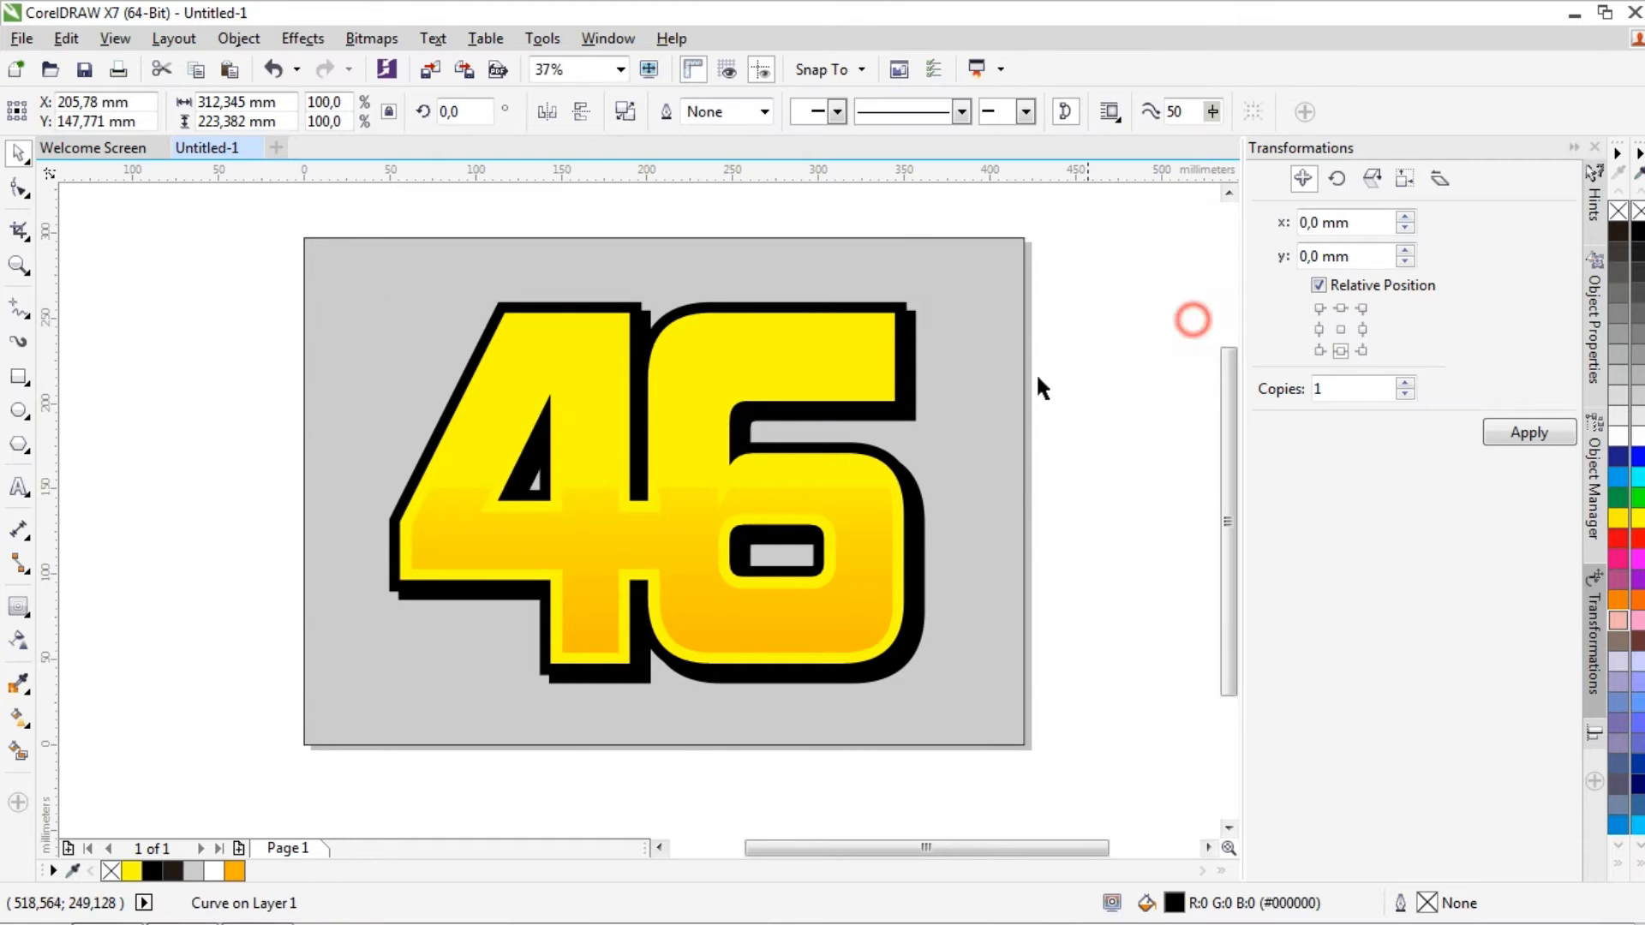
pyautogui.moveTo(914, 327); pyautogui.dragTo(953, 397)
pyautogui.hotkey('ctrl', 'z')
# - Apply an outside contour of about 8.4 mm to the welded black shape
pyautogui.click(26, 613)
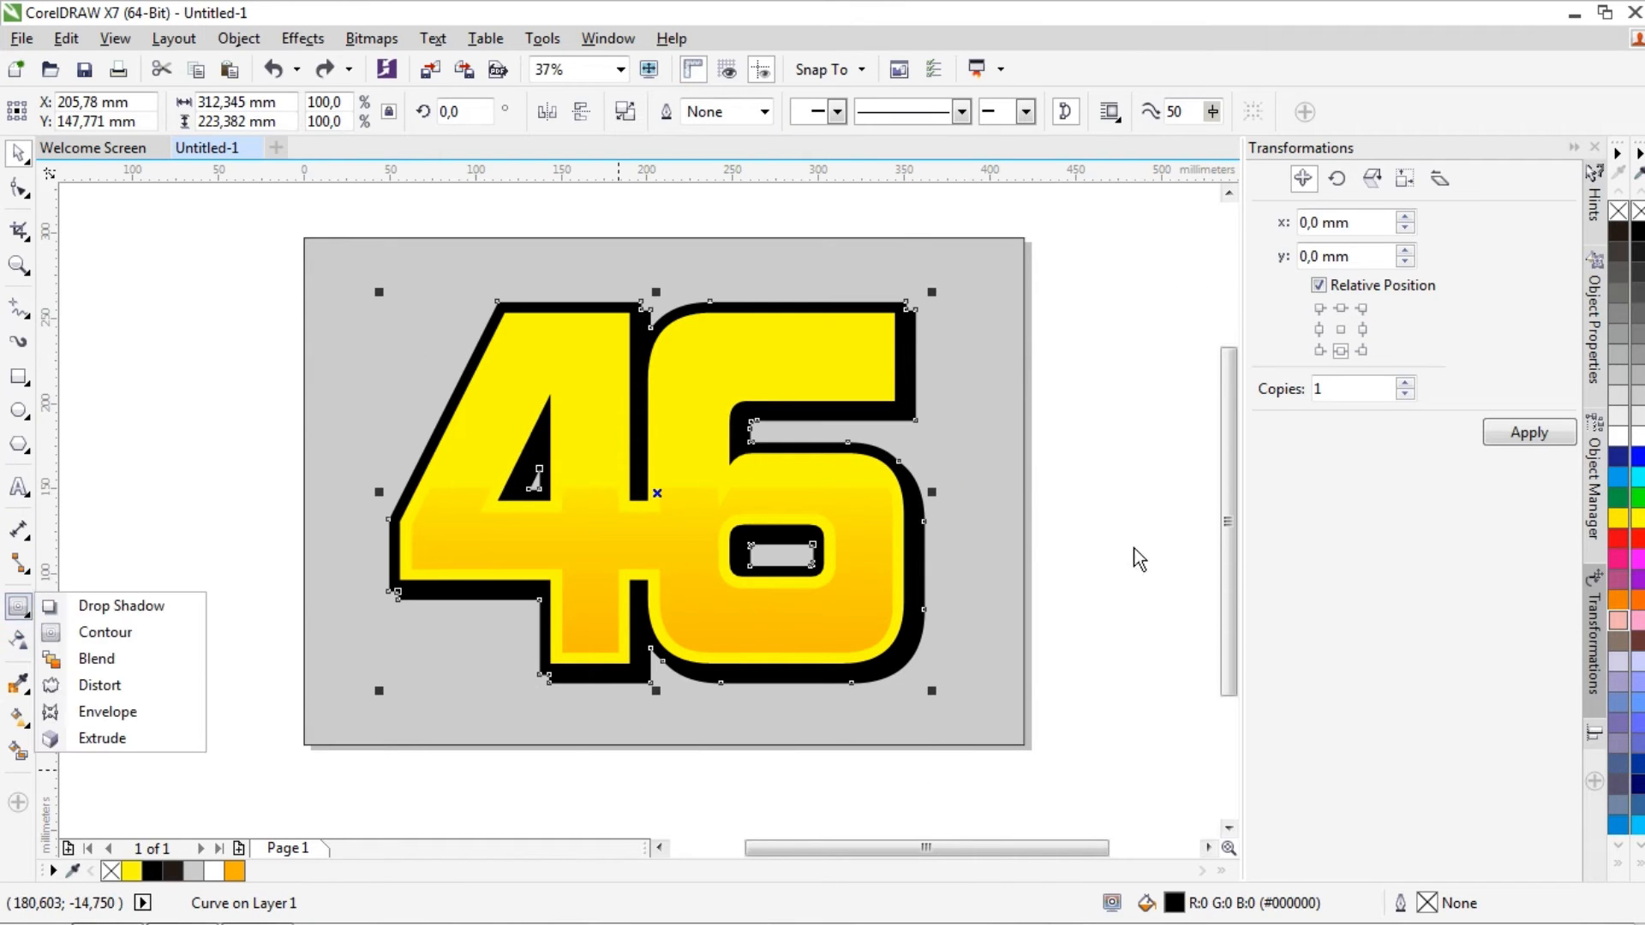
pyautogui.scroll(1, 997, 497)
pyautogui.scroll(-1, 878, 423)
pyautogui.click(14, 604)
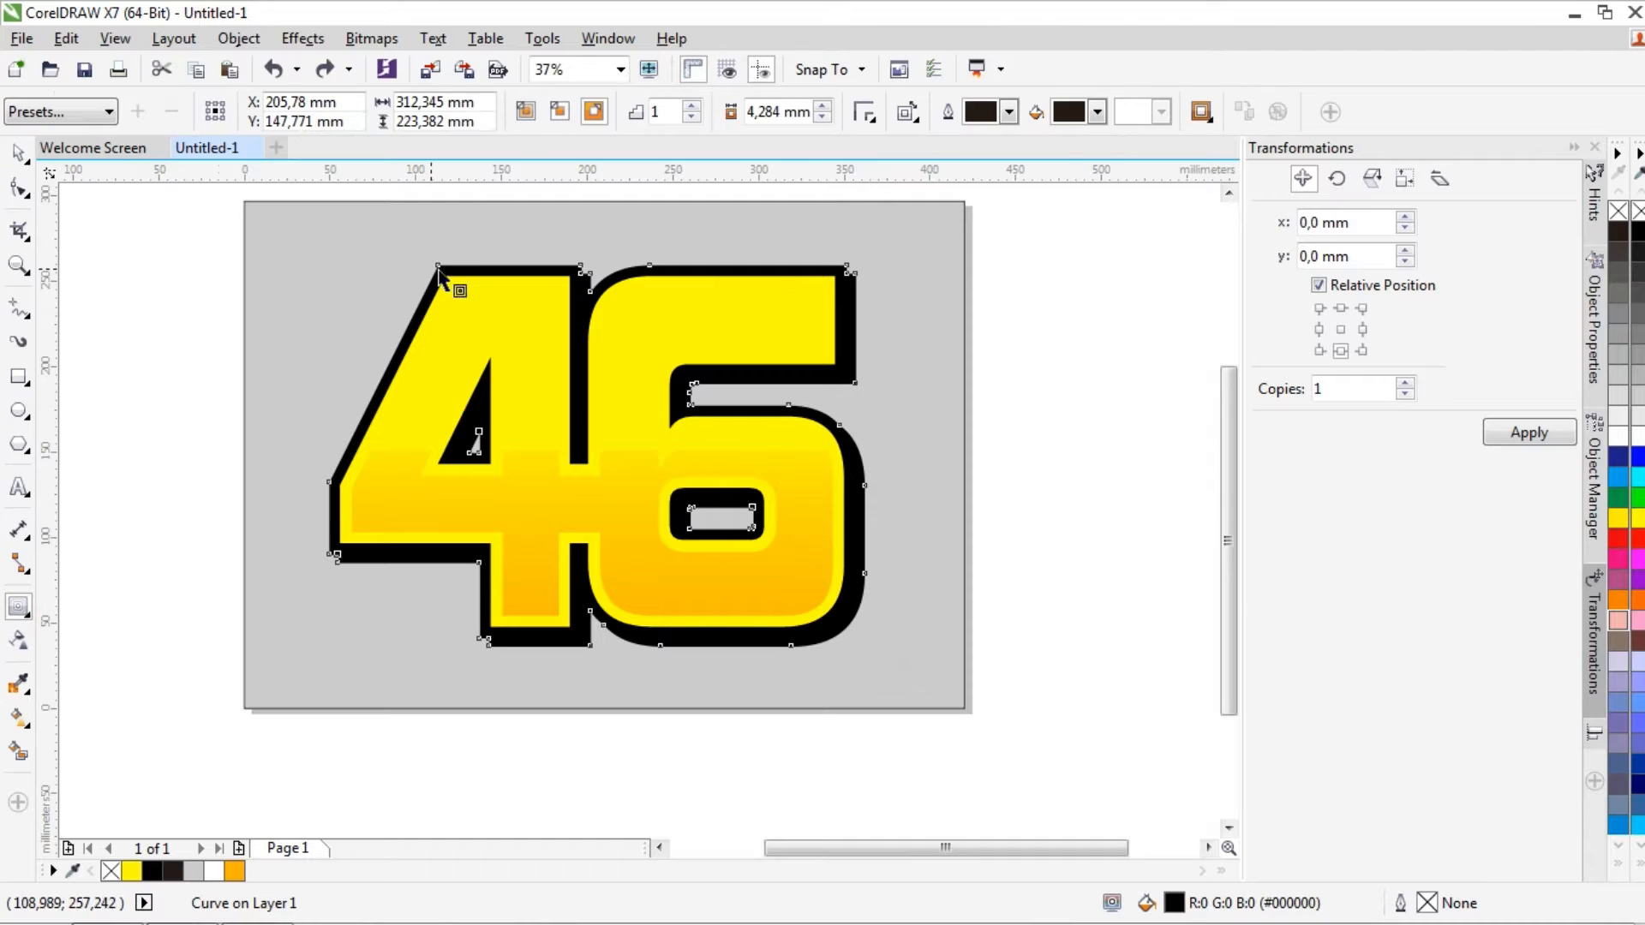
pyautogui.moveTo(440, 269); pyautogui.dragTo(429, 251)
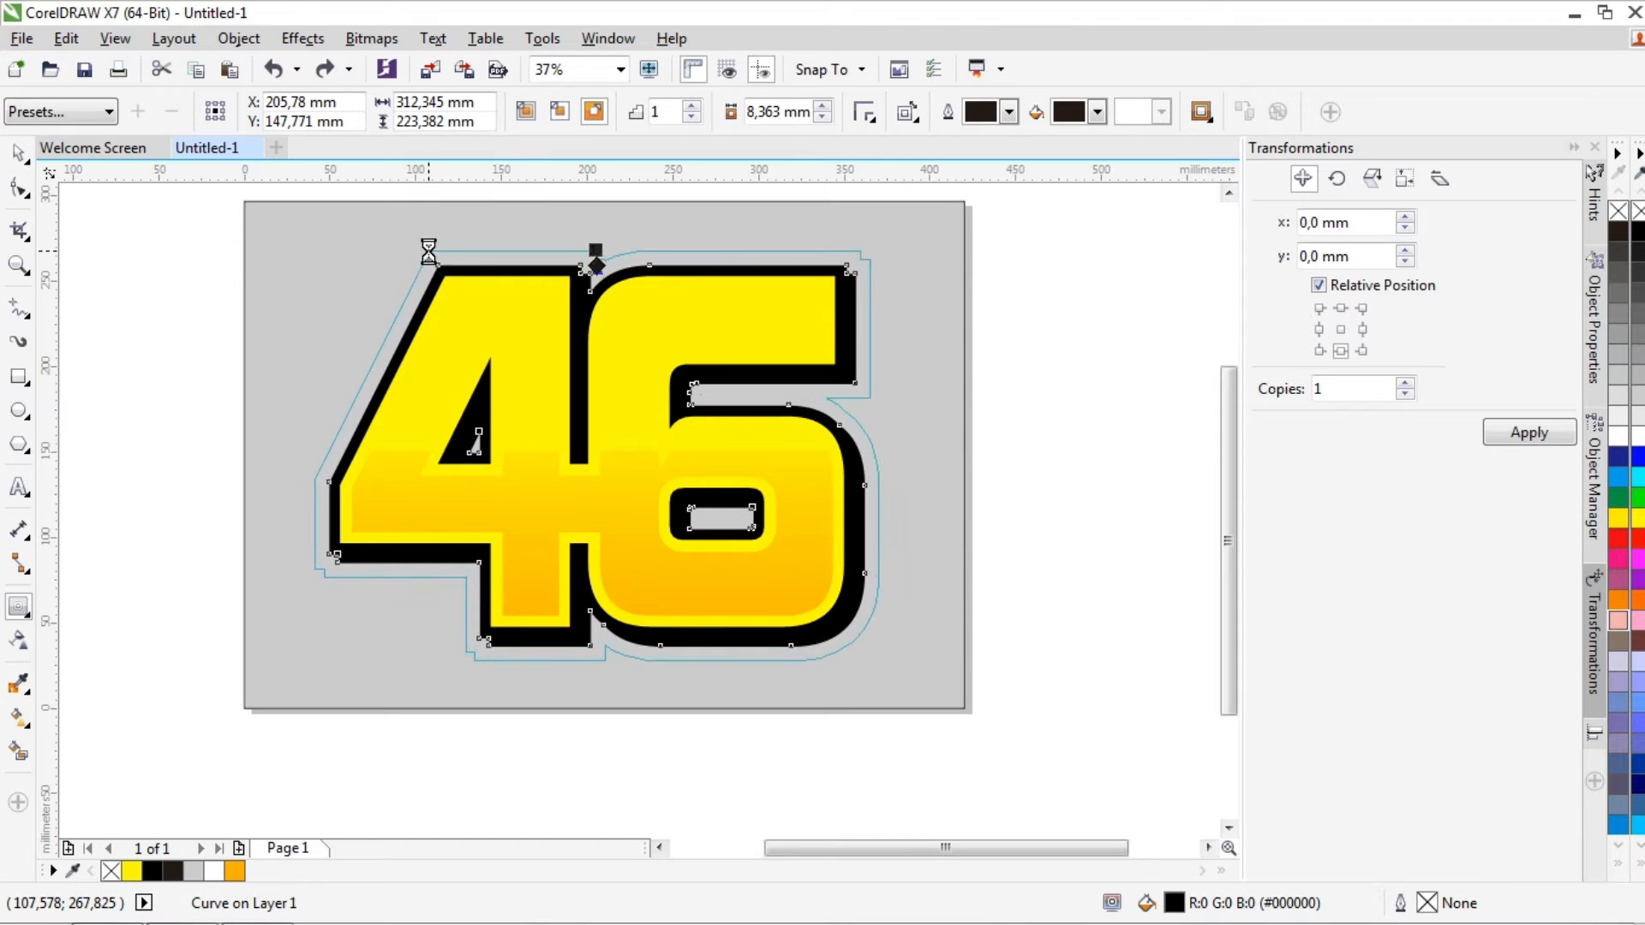
# - Set the contour offset to 3.363 mm
pyautogui.click(824, 118)
pyautogui.click(824, 117)
pyautogui.click(823, 117)
pyautogui.click(823, 117)
pyautogui.click(823, 117)
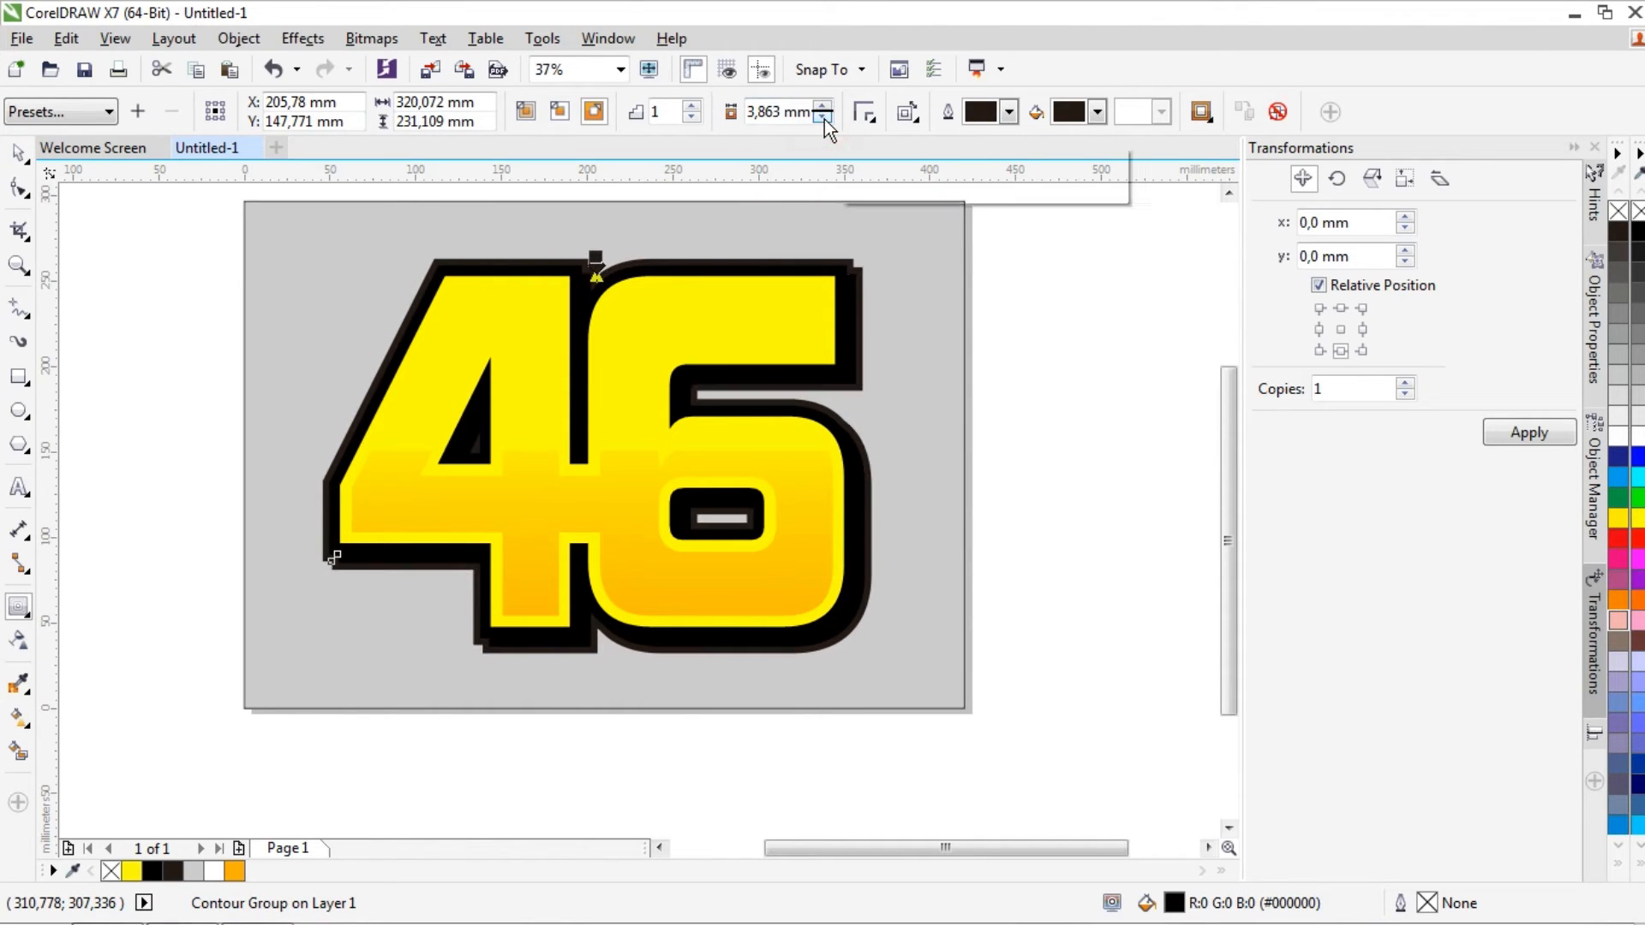
pyautogui.click(824, 118)
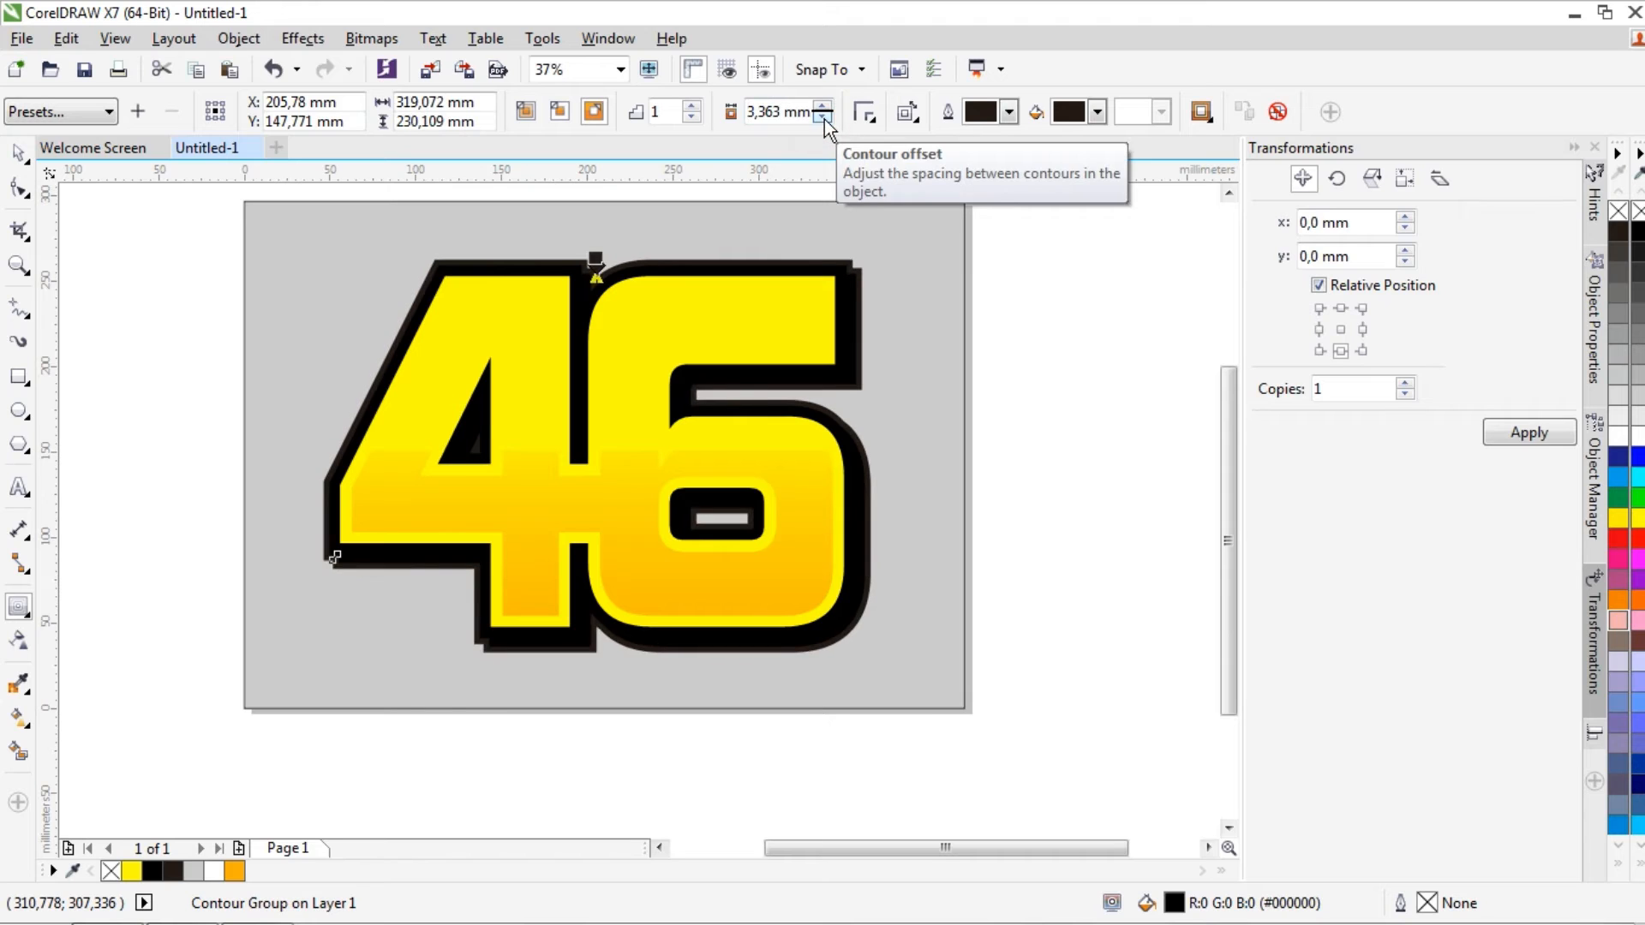
# - Separate the contour from the welded black shape, fill it with white, and deselect it
pyautogui.click(19, 152)
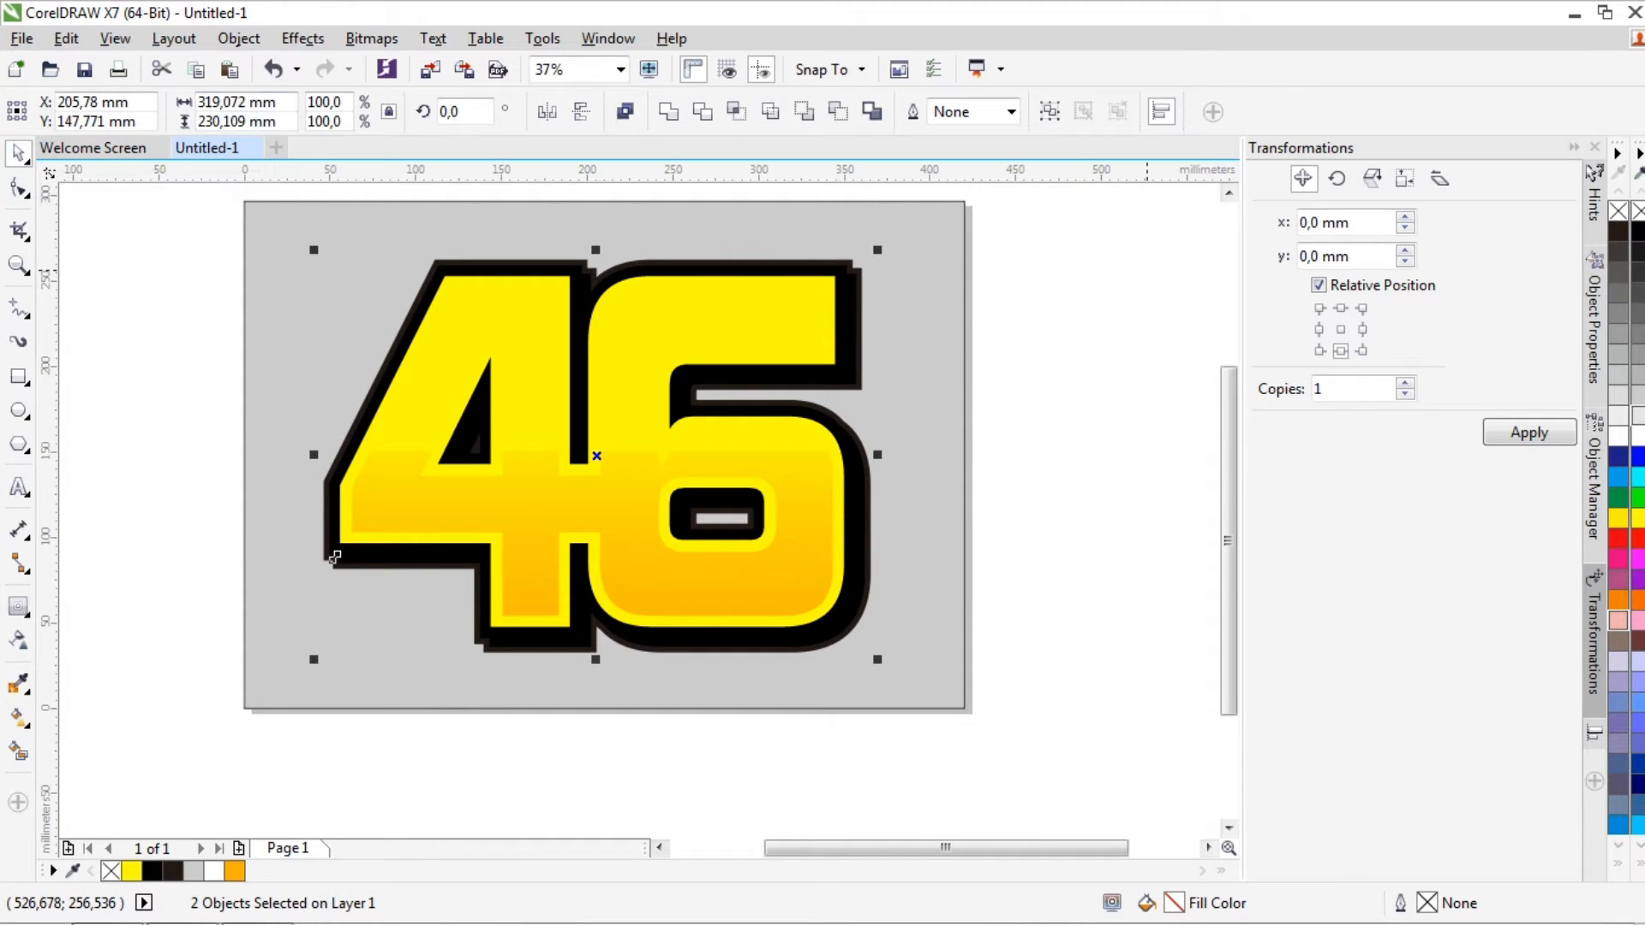
pyautogui.click(1179, 418)
pyautogui.moveTo(865, 461); pyautogui.dragTo(942, 543)
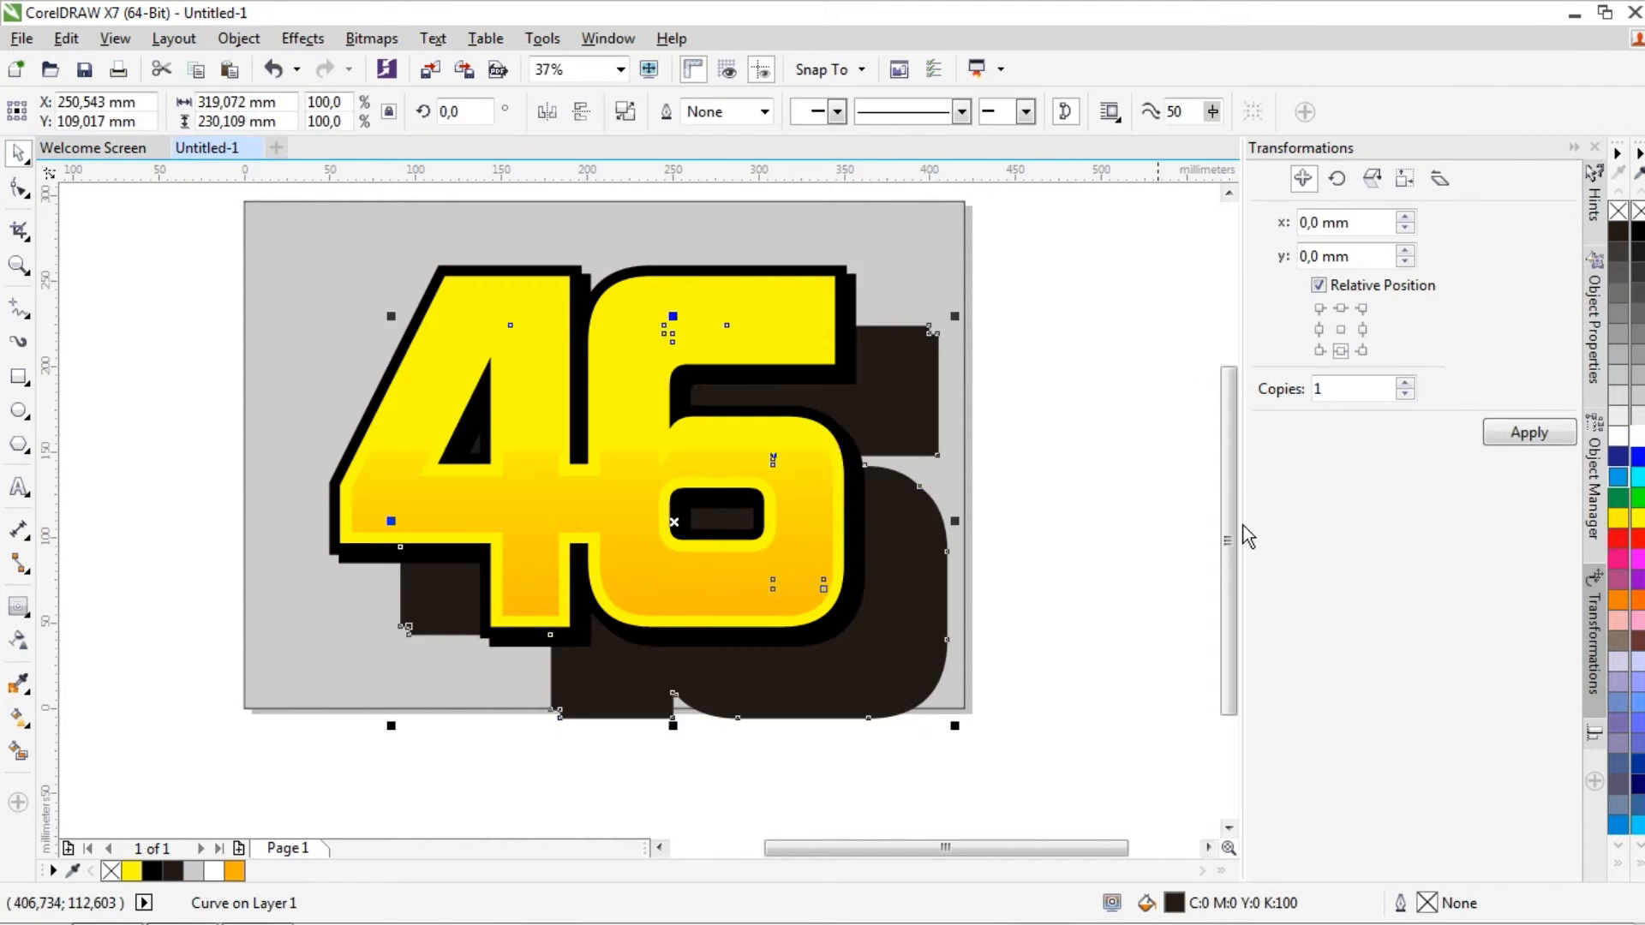
pyautogui.hotkey('ctrl', 'z')
pyautogui.click(1640, 435)
pyautogui.click(1046, 338)
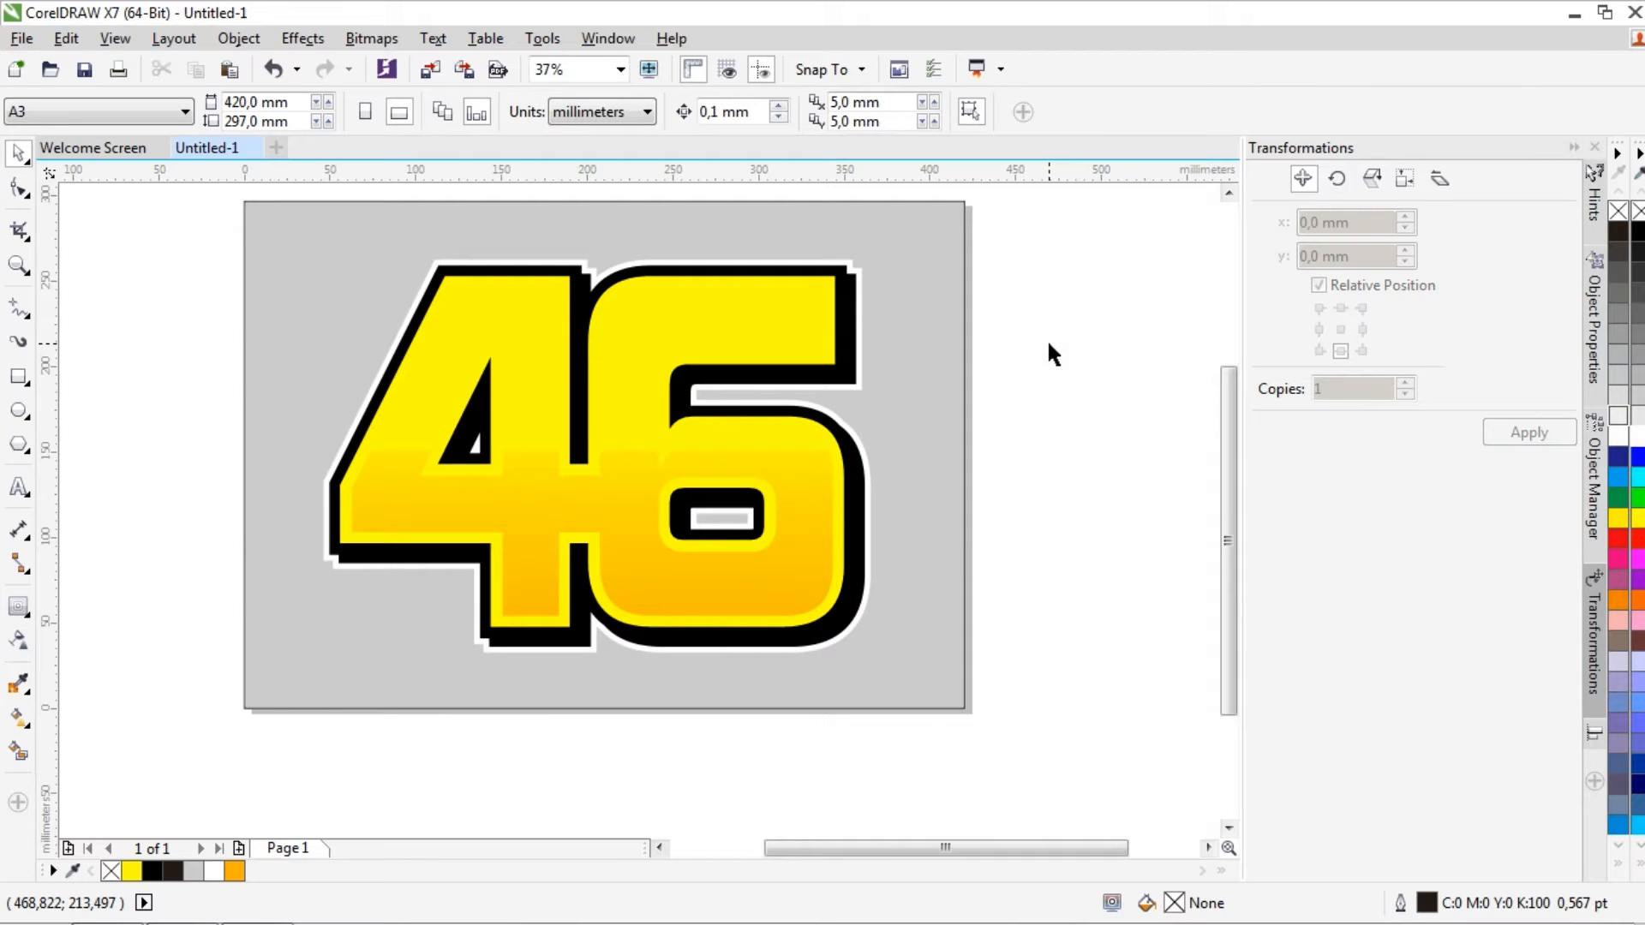
# - Fill the background rectangle with dark gray (#333333) and deselect it
pyautogui.click(929, 292)
pyautogui.click(1638, 274)
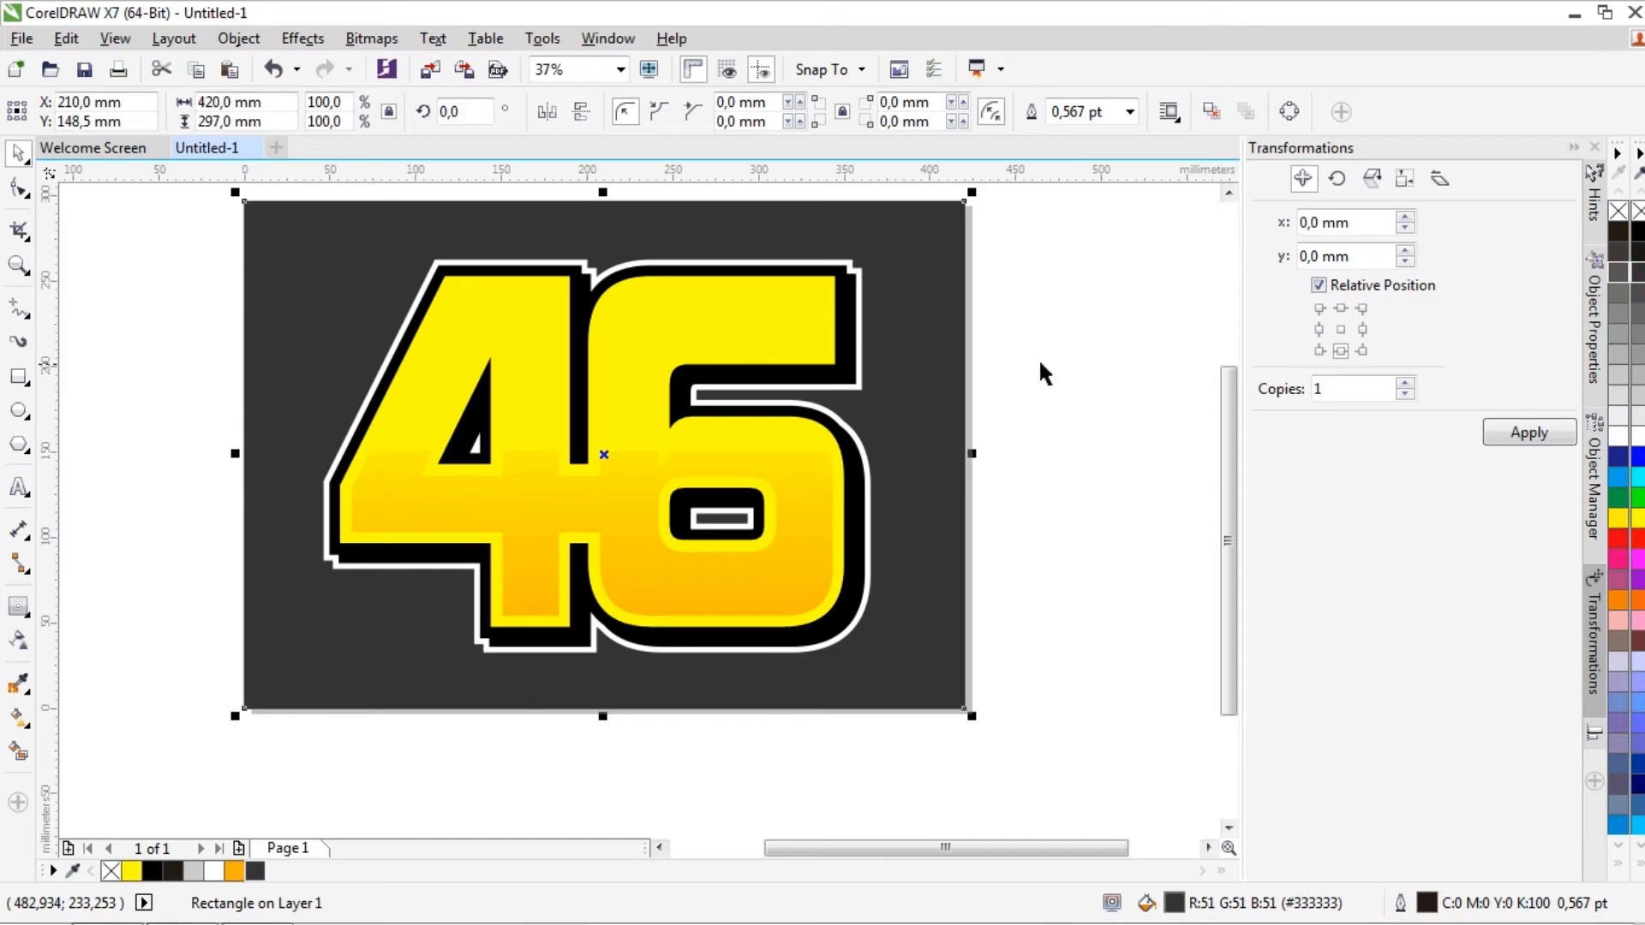
pyautogui.click(1040, 363)
# - Add a word beginning with "Sinb" as 24 pt Arial artistic text beside the page's right edge
pyautogui.scroll(2, 1227, 411)
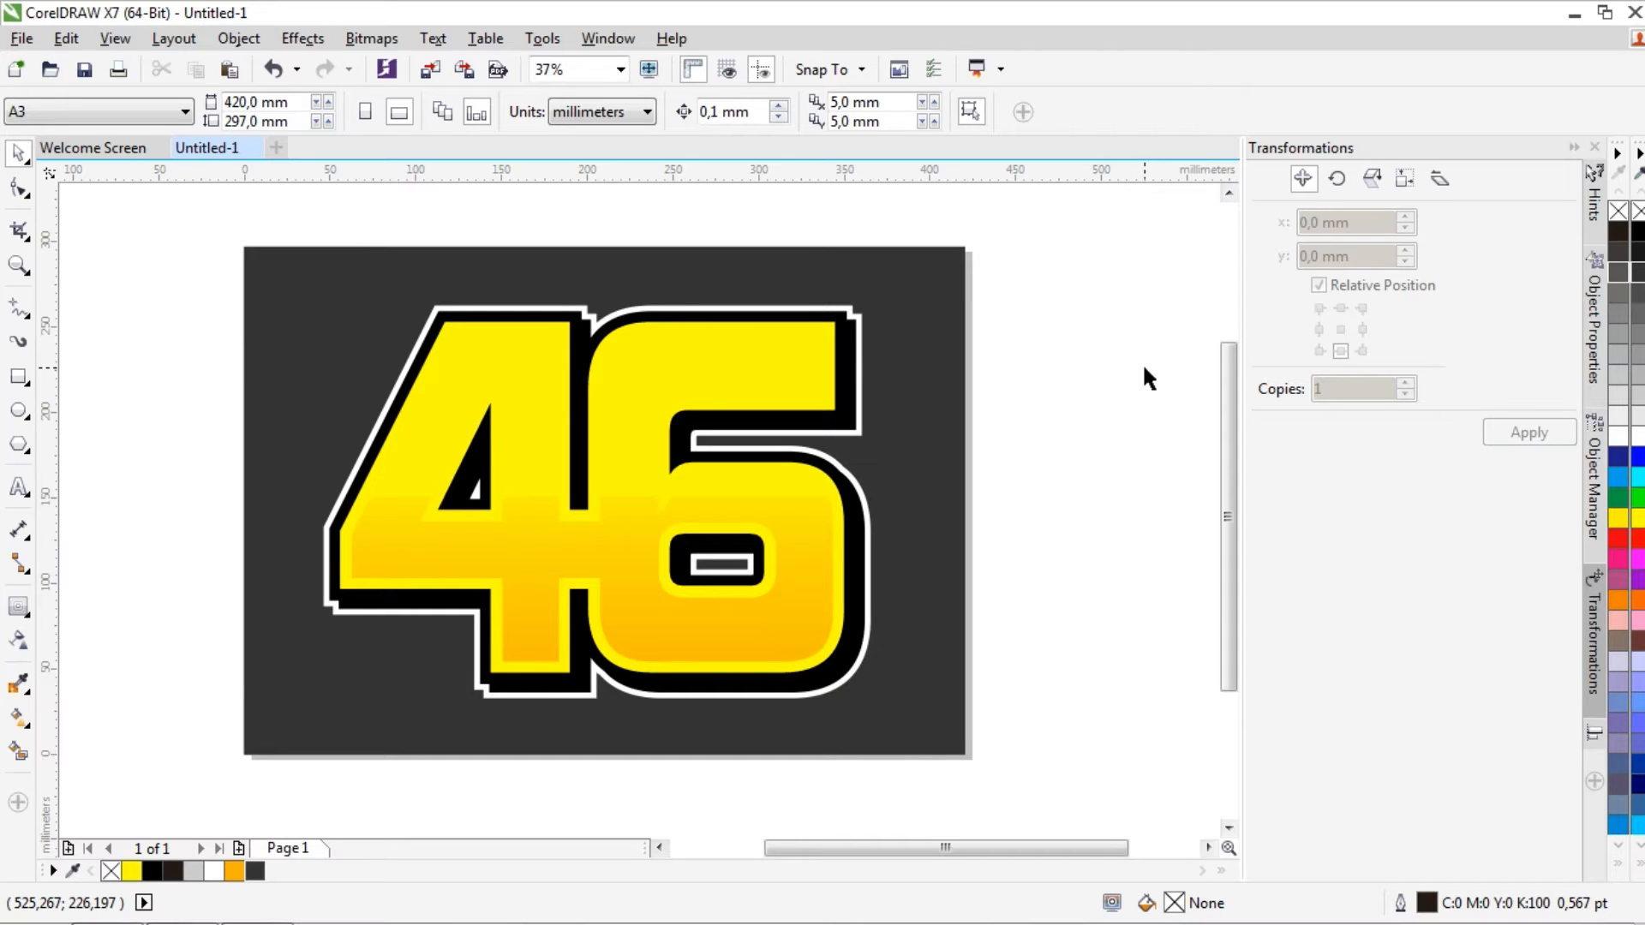
pyautogui.click(19, 487)
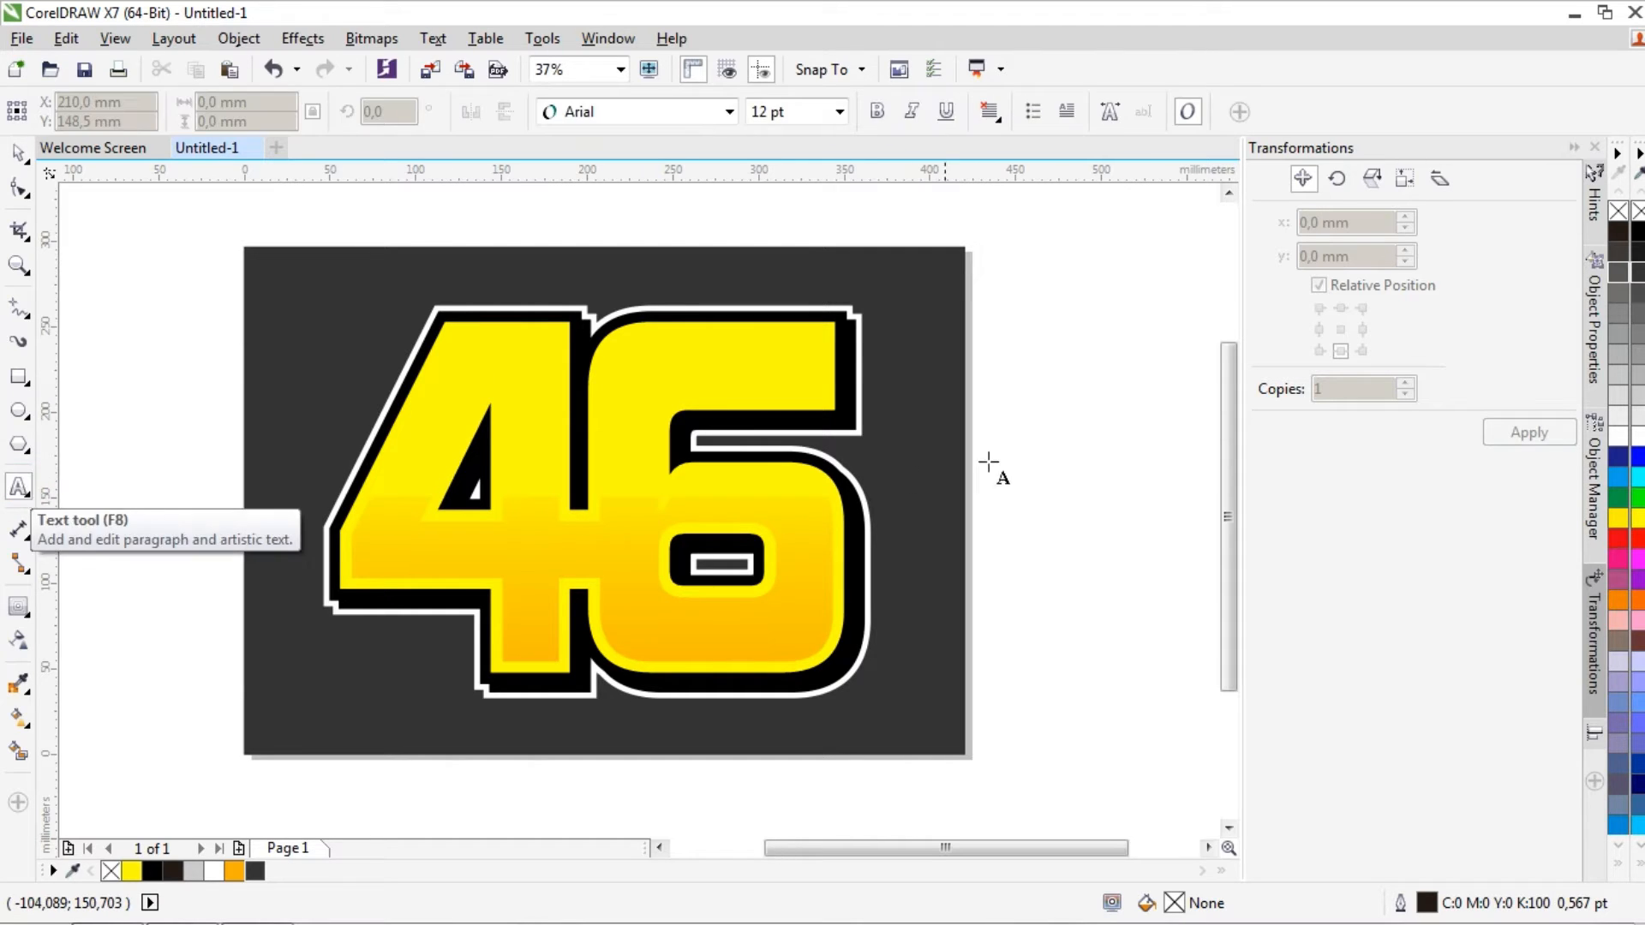
pyautogui.click(1046, 583)
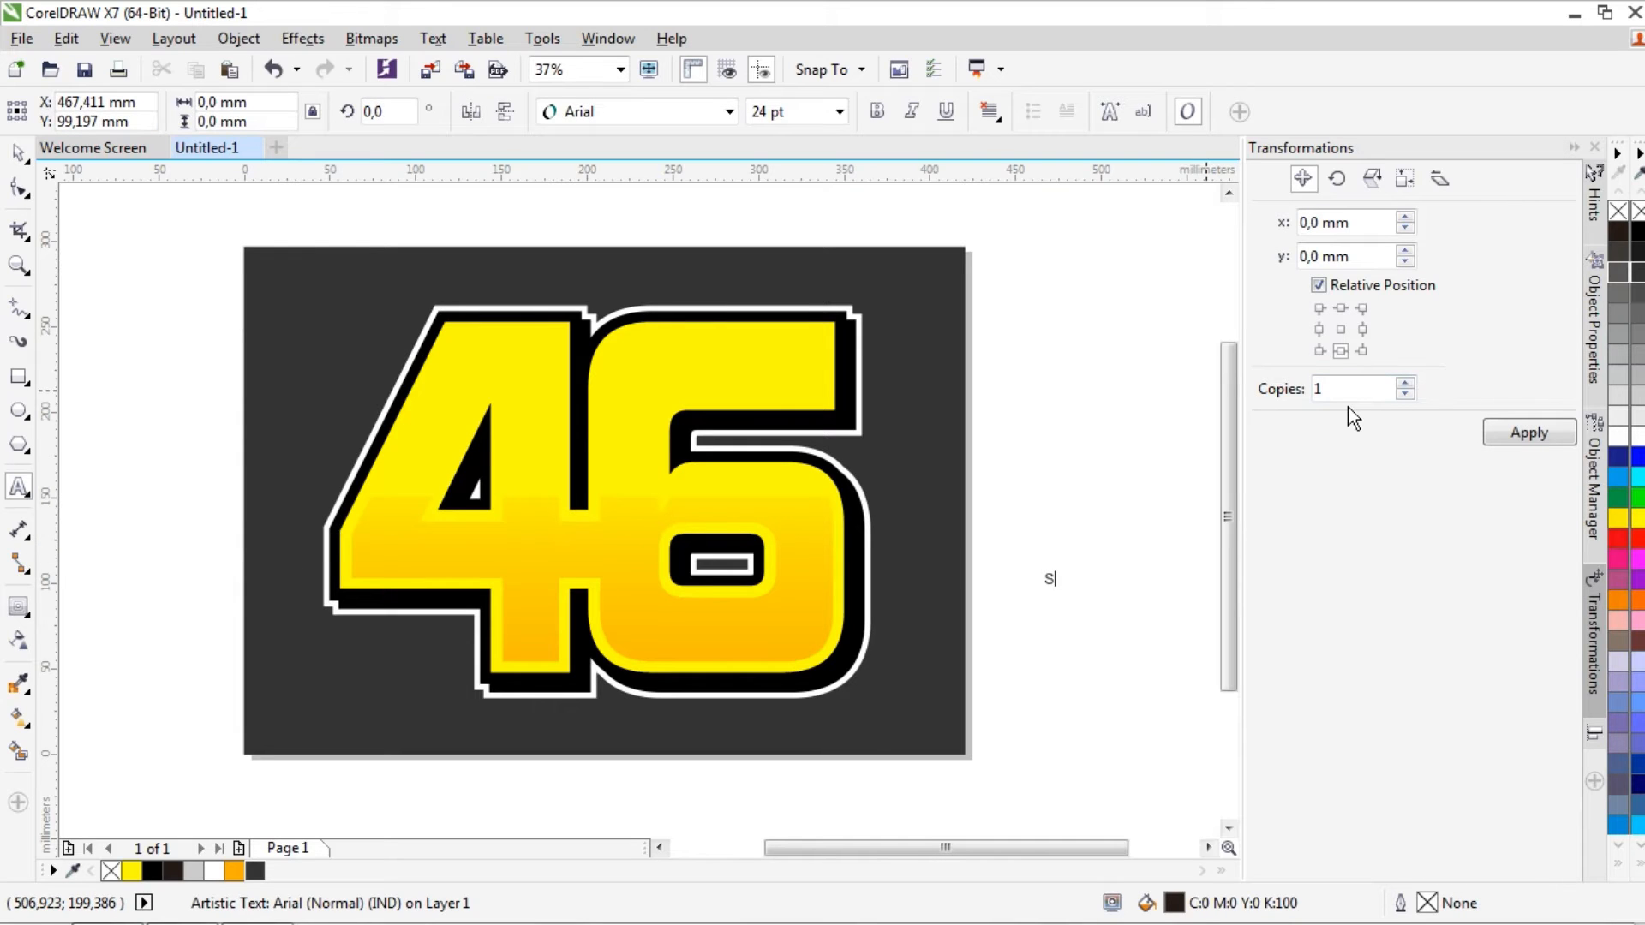
pyautogui.click(19, 153)
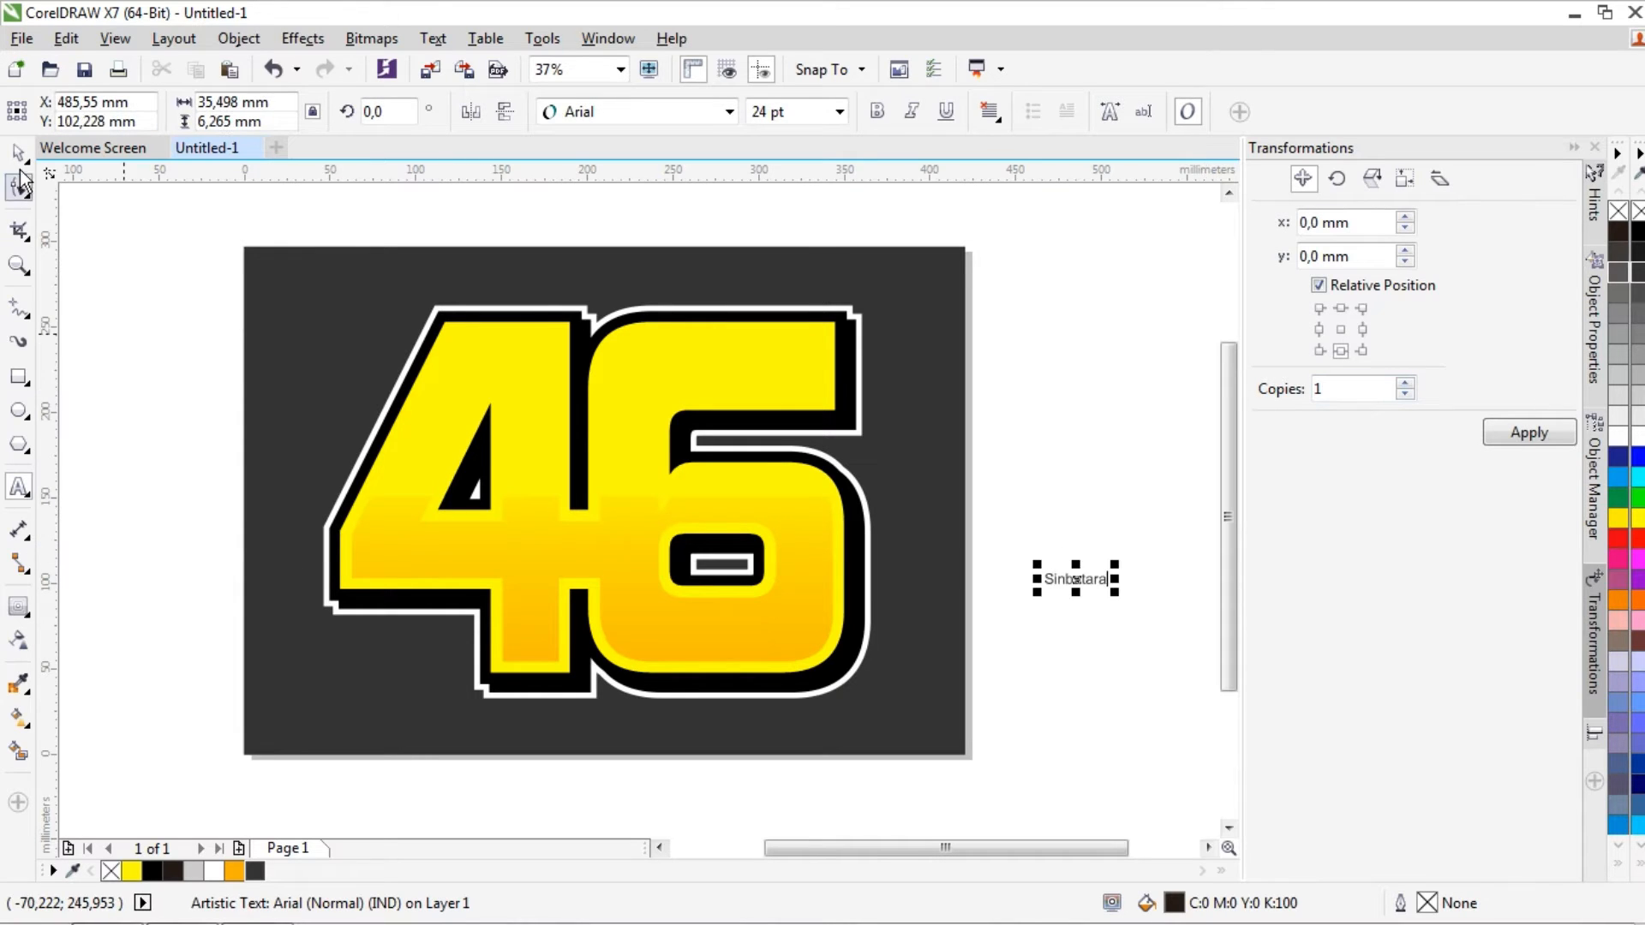
# - Enlarge the word Sinbatara to about 136 pt near the page's lower edge and set its font to Kimberley Bl
pyautogui.moveTo(1039, 555); pyautogui.dragTo(737, 684)
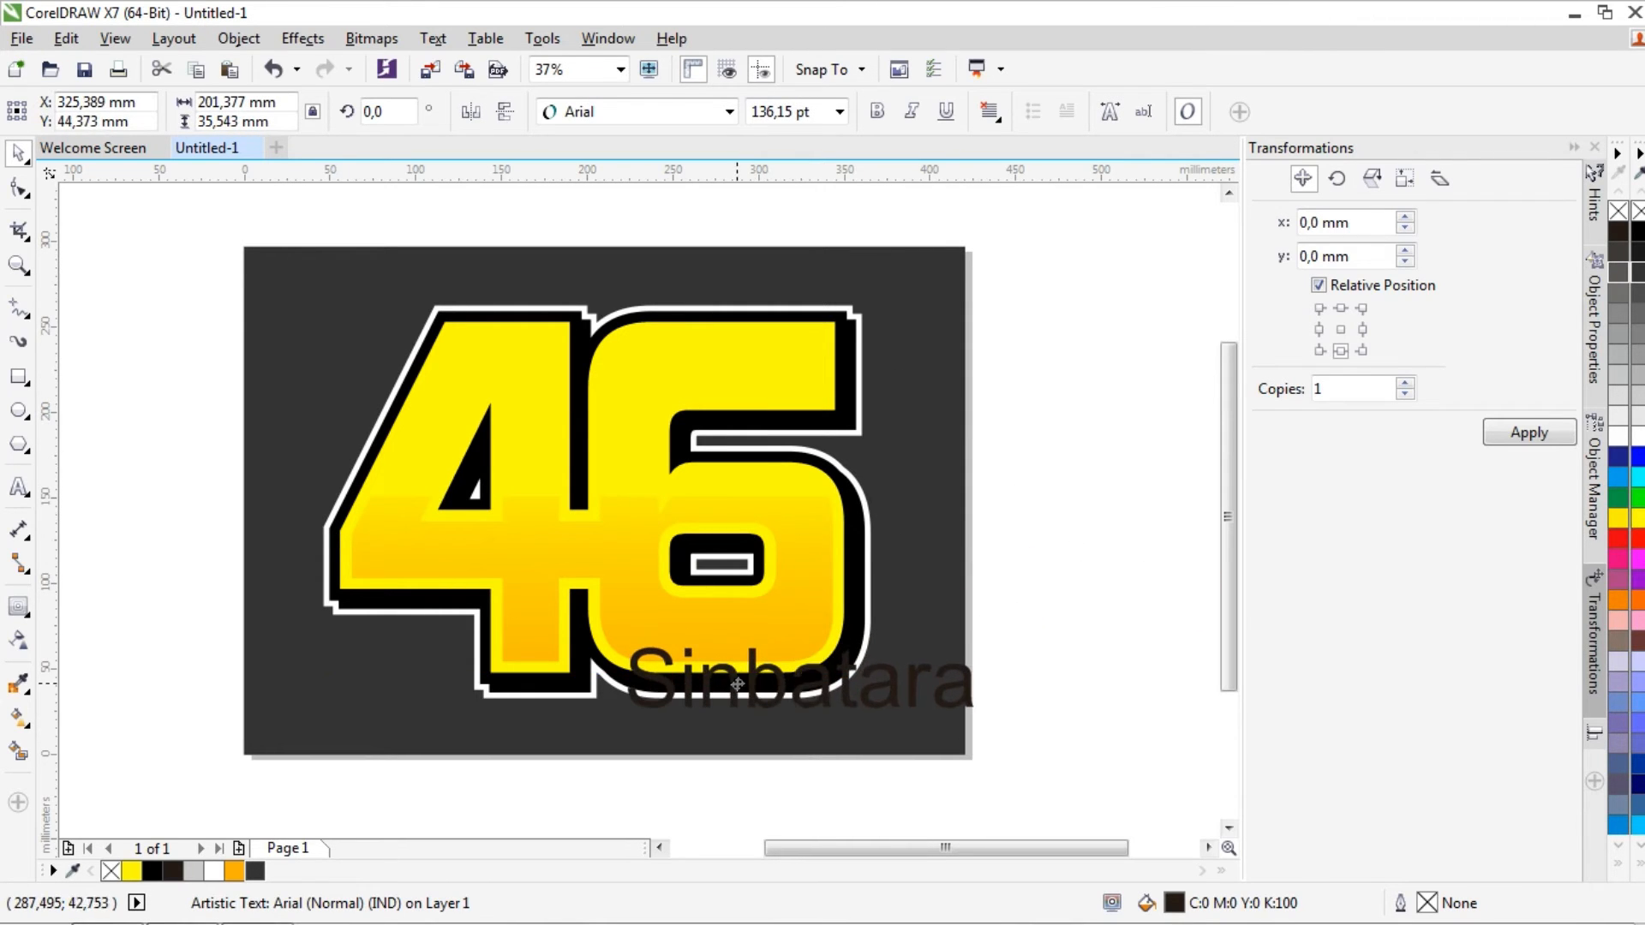
pyautogui.click(729, 111)
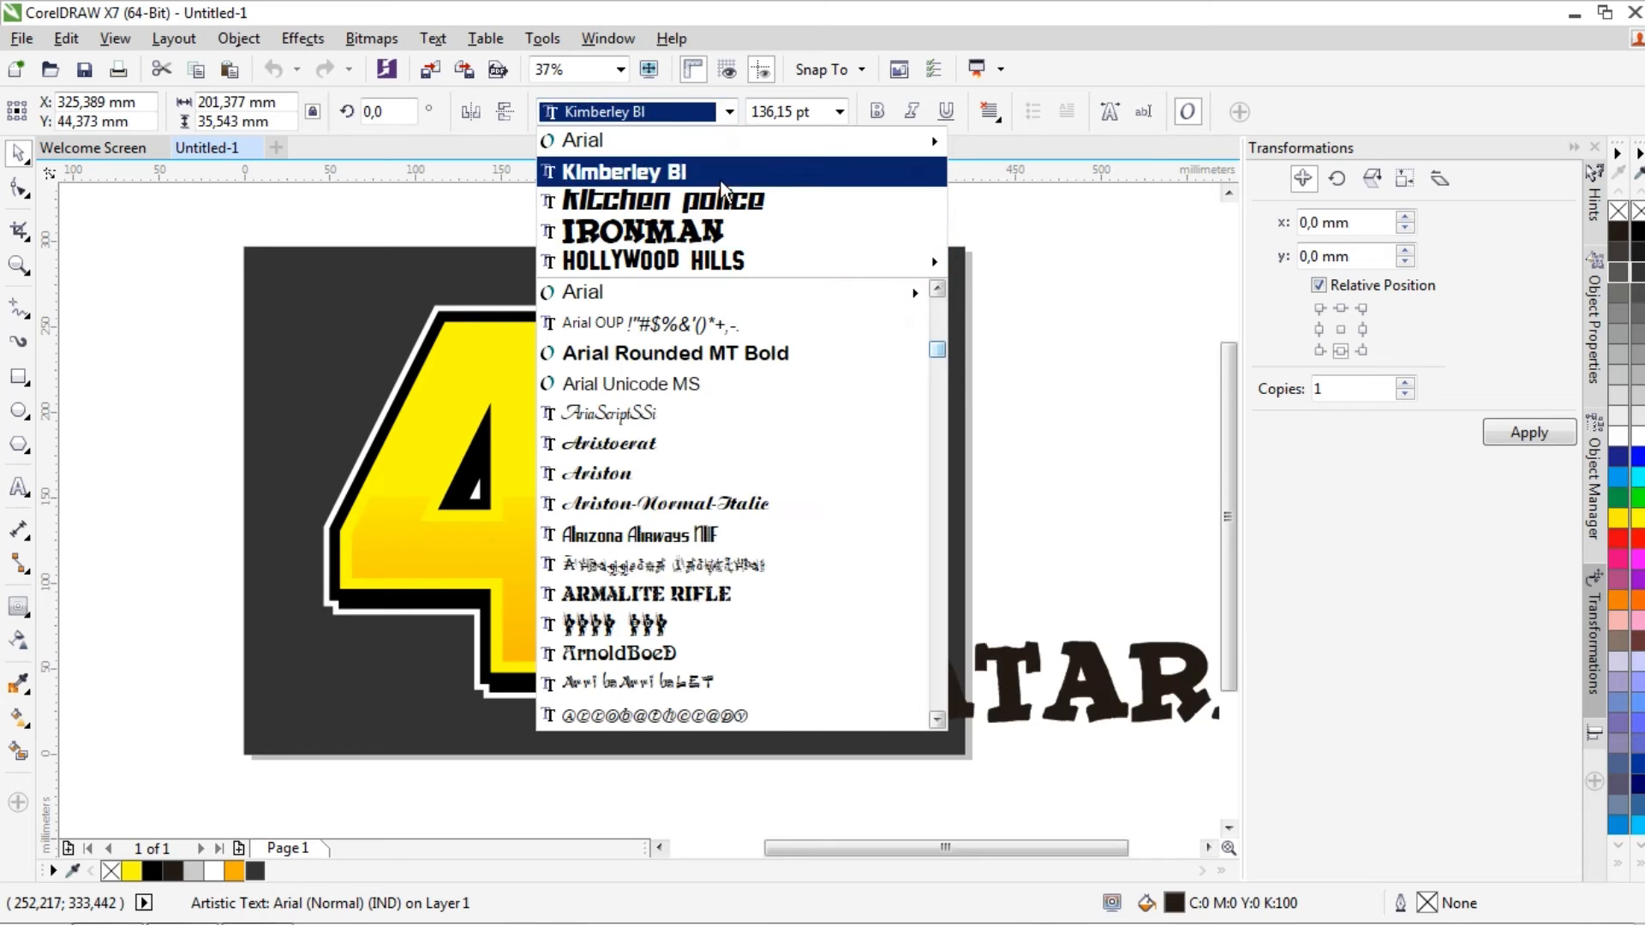
pyautogui.click(719, 181)
# - Tilt the word about 4.2° and enlarge it to about 184 pt across the lower part of the 46
pyautogui.moveTo(1034, 607); pyautogui.dragTo(1039, 603)
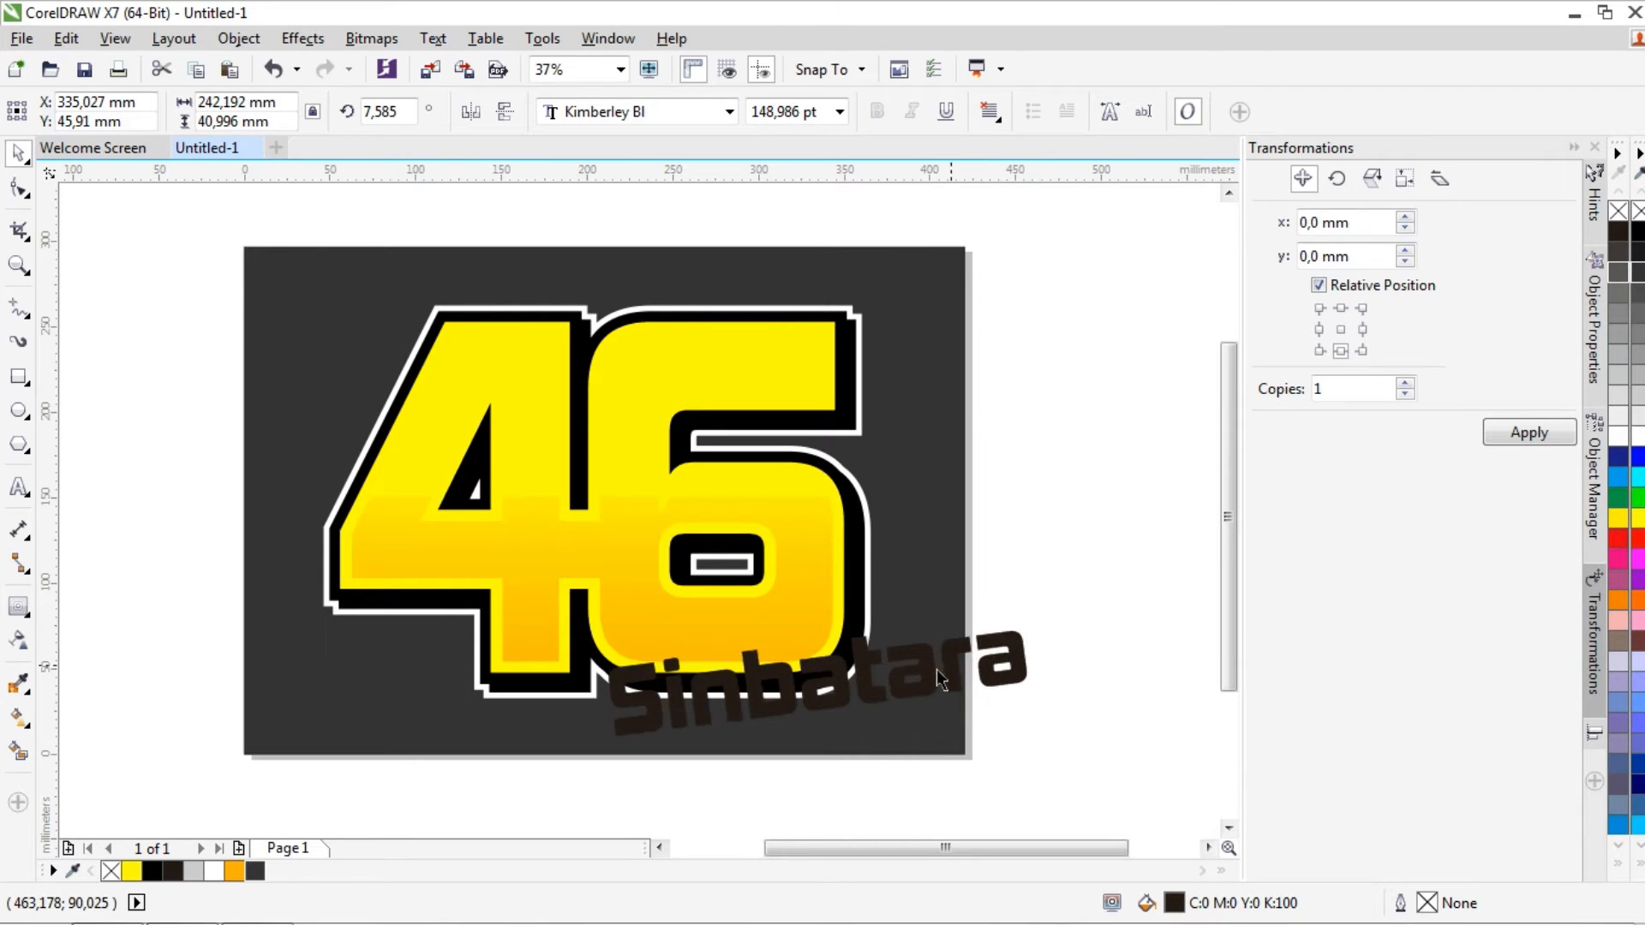
pyautogui.moveTo(932, 663); pyautogui.dragTo(820, 265)
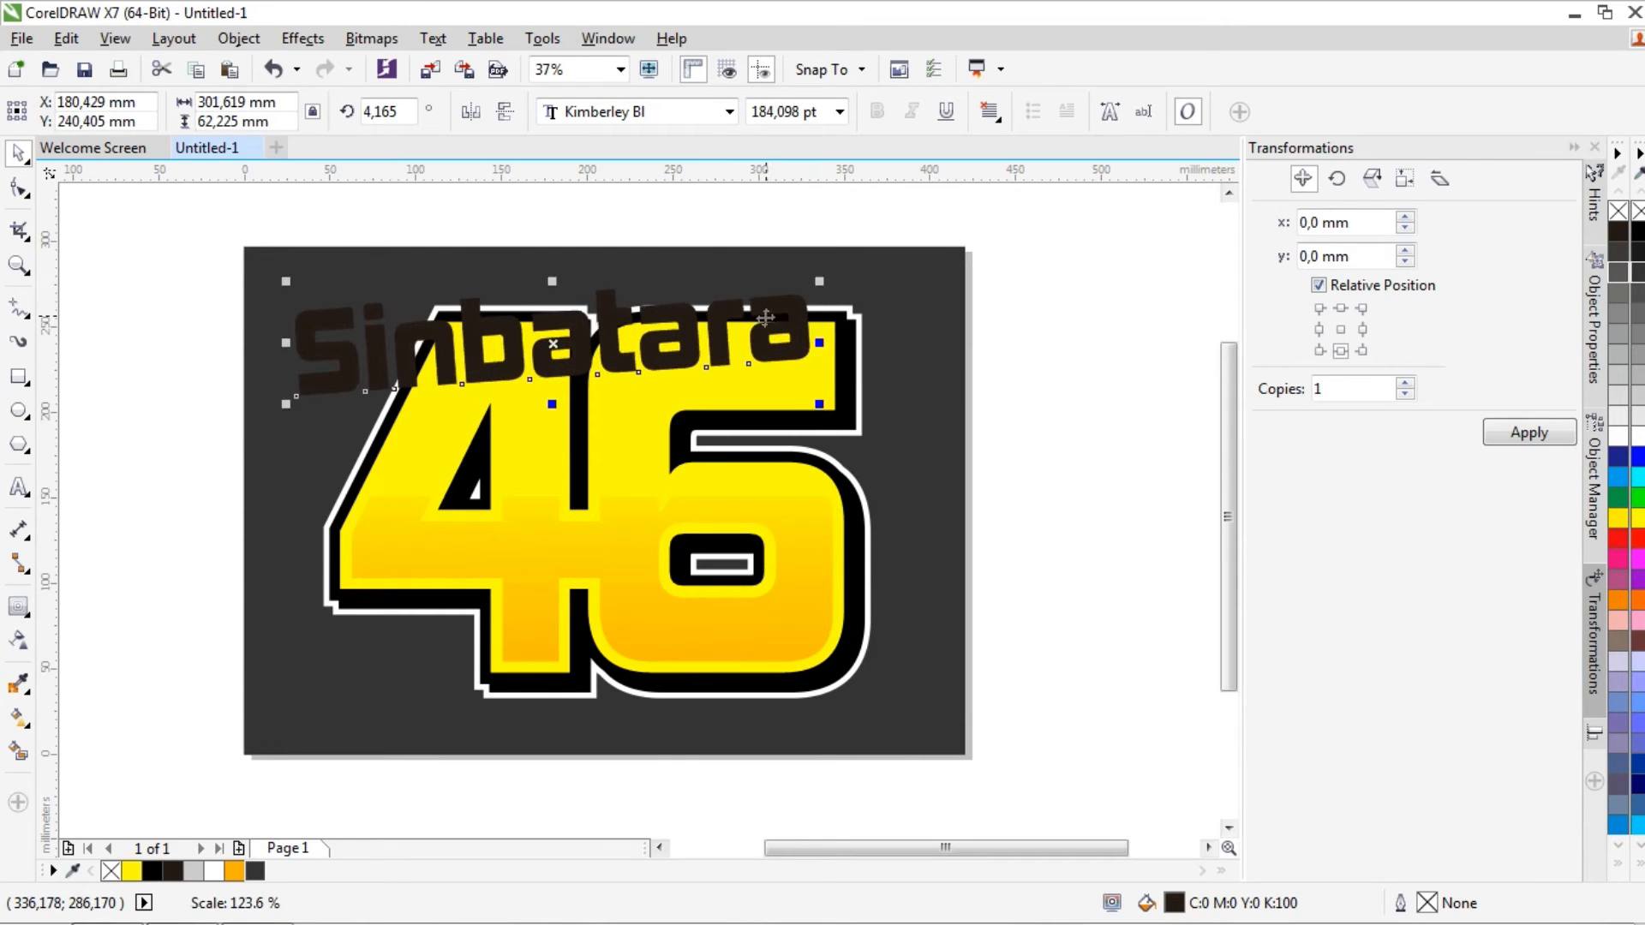
pyautogui.moveTo(766, 318); pyautogui.dragTo(844, 653)
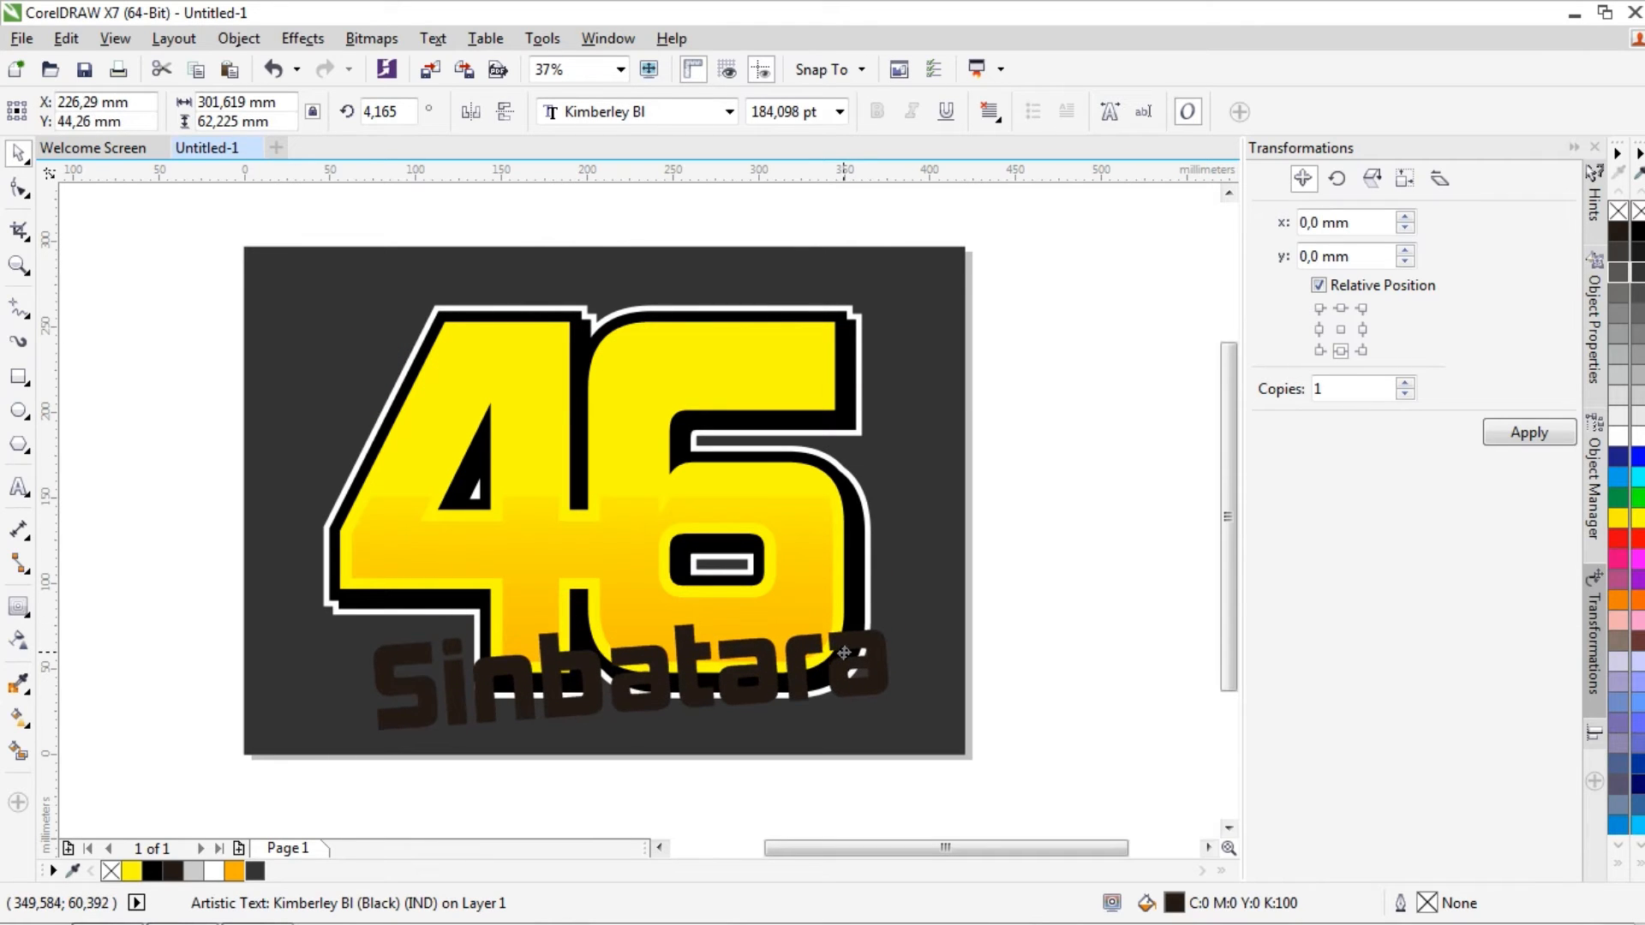
# - Fill the word with light gray (#E6E6E6) and add an outside contour with a 4.775 mm offset
pyautogui.click(1637, 438)
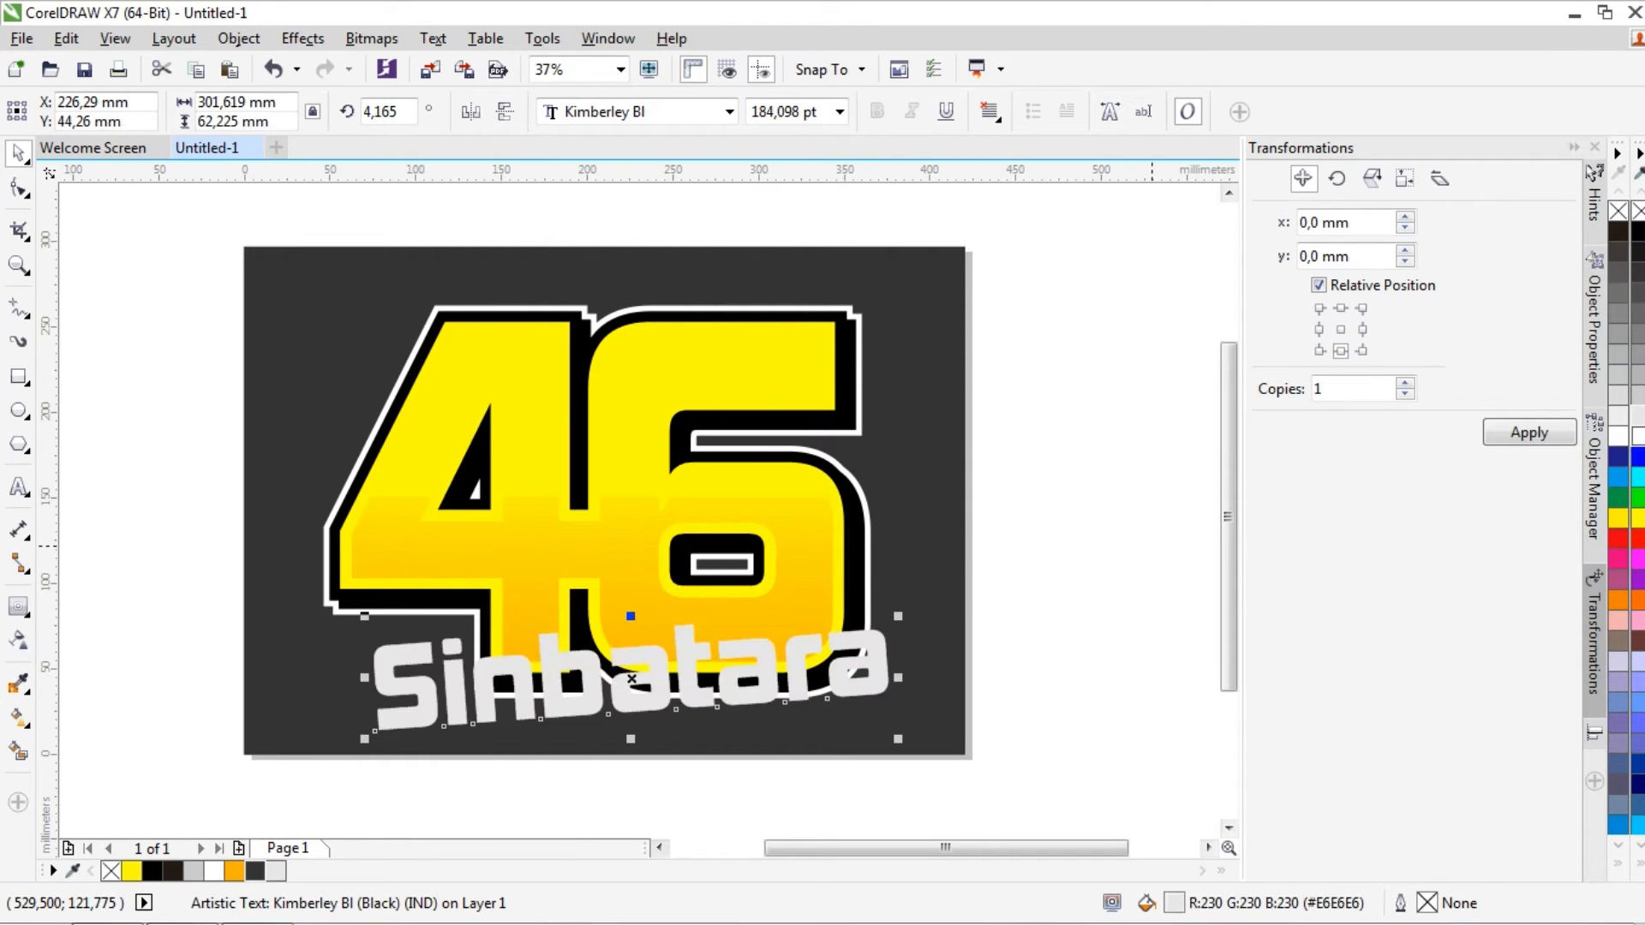
pyautogui.click(17, 604)
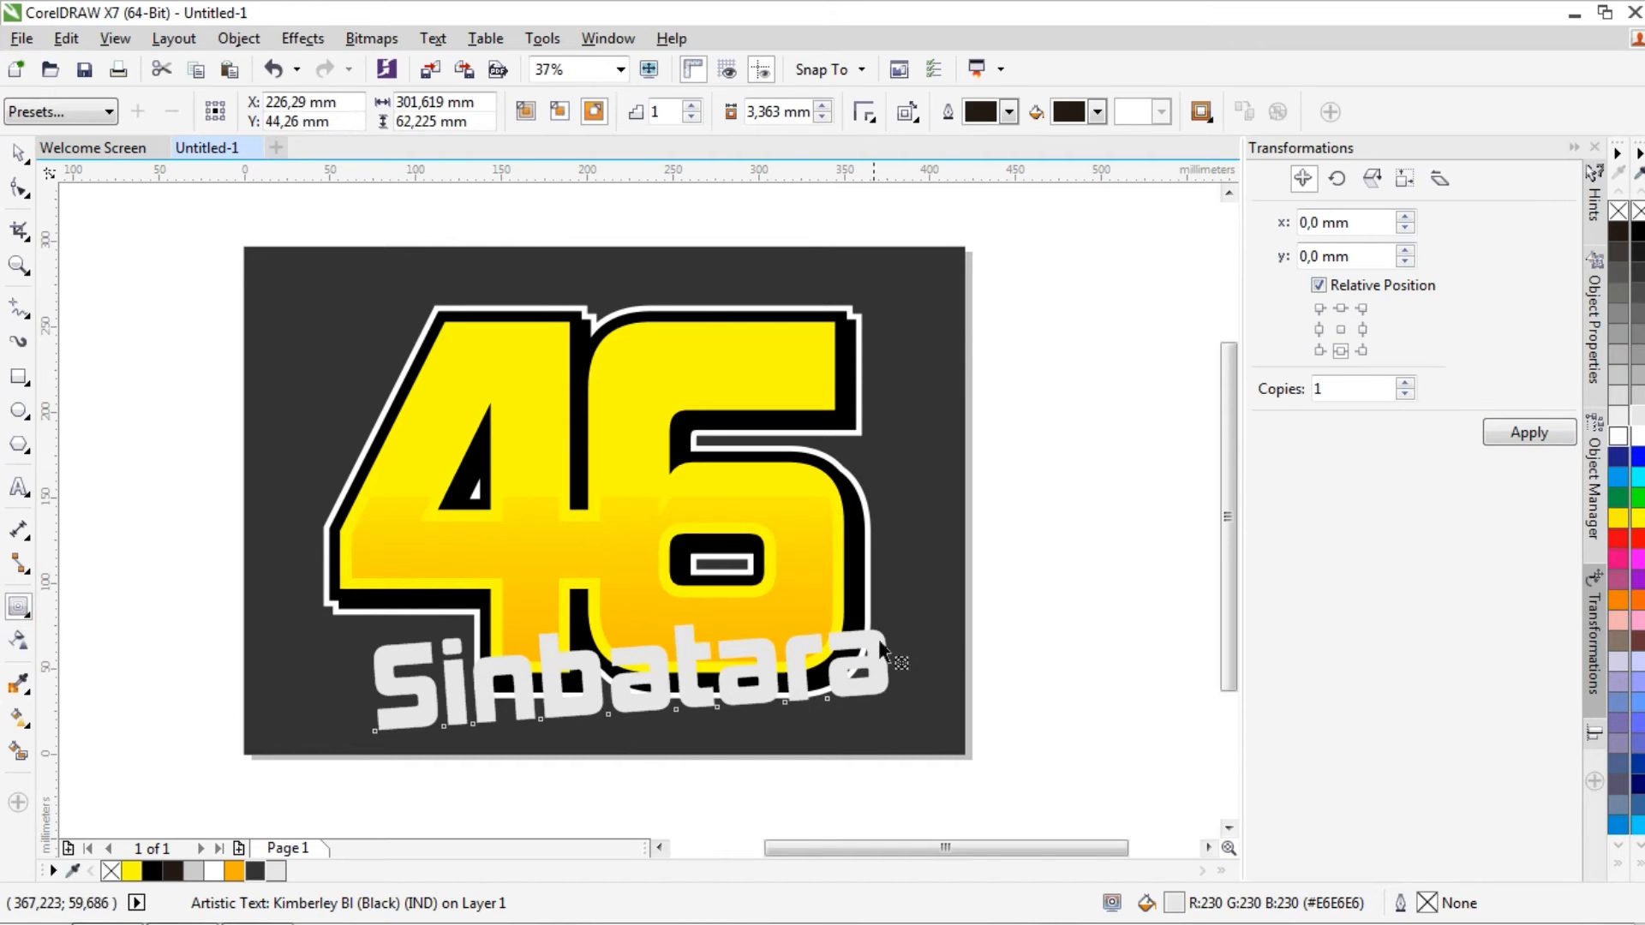
pyautogui.moveTo(886, 619); pyautogui.dragTo(886, 619)
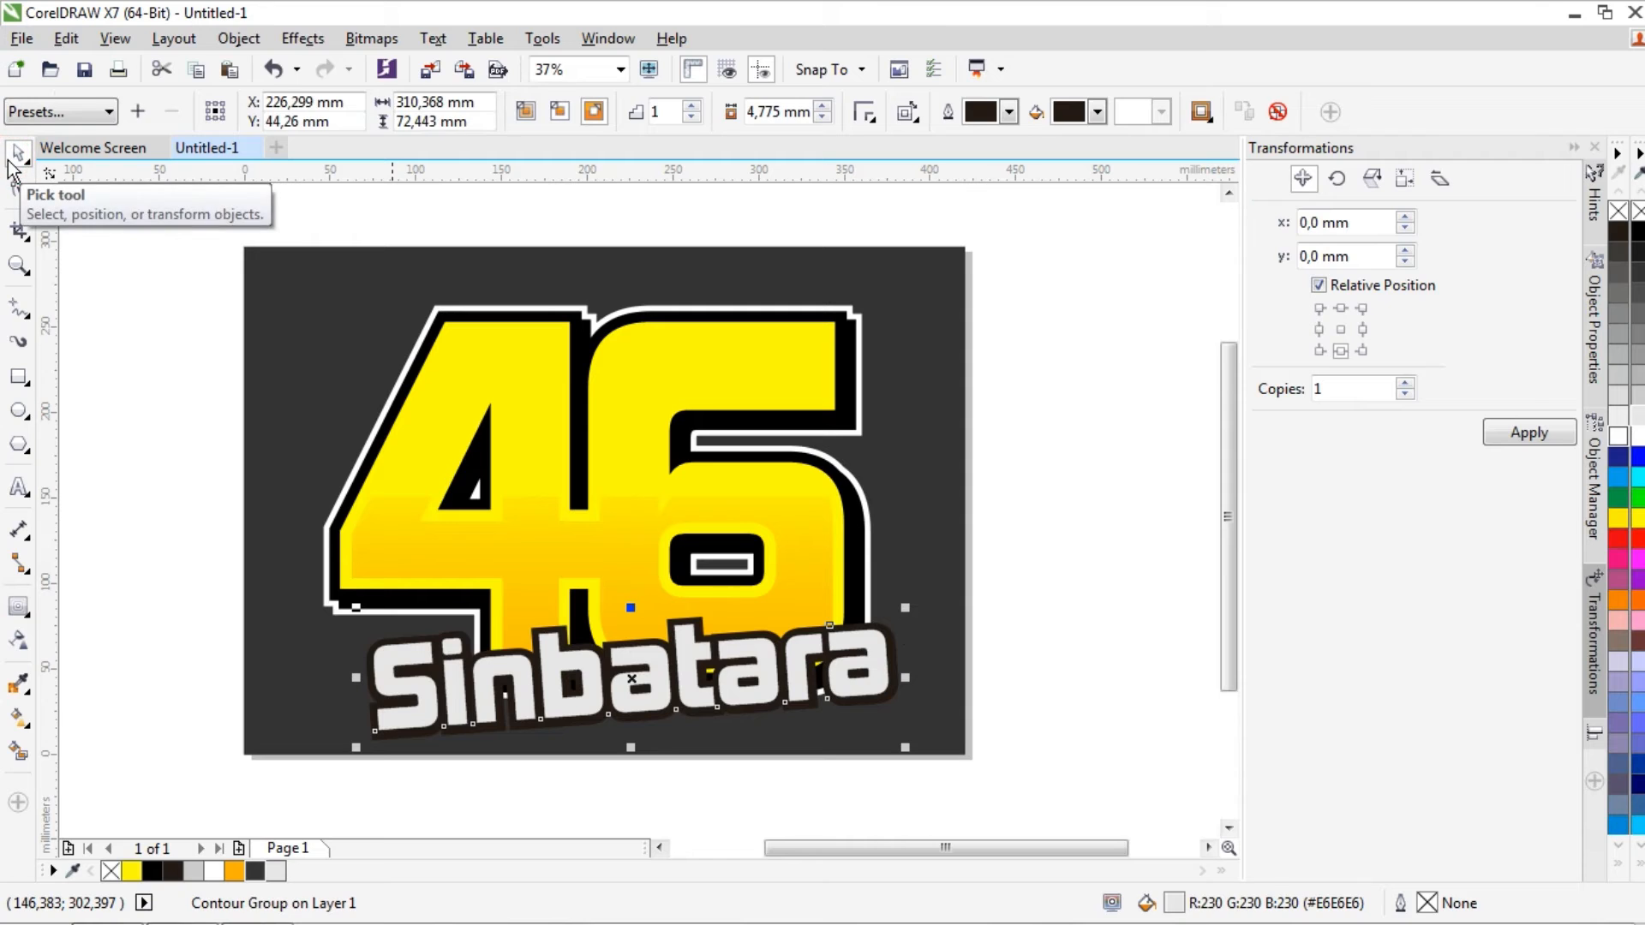
# - Separate the contour from the word, fill the contour alone with black, and deselect it
pyautogui.hotkey('ctrl', 'k')
pyautogui.click(1638, 233)
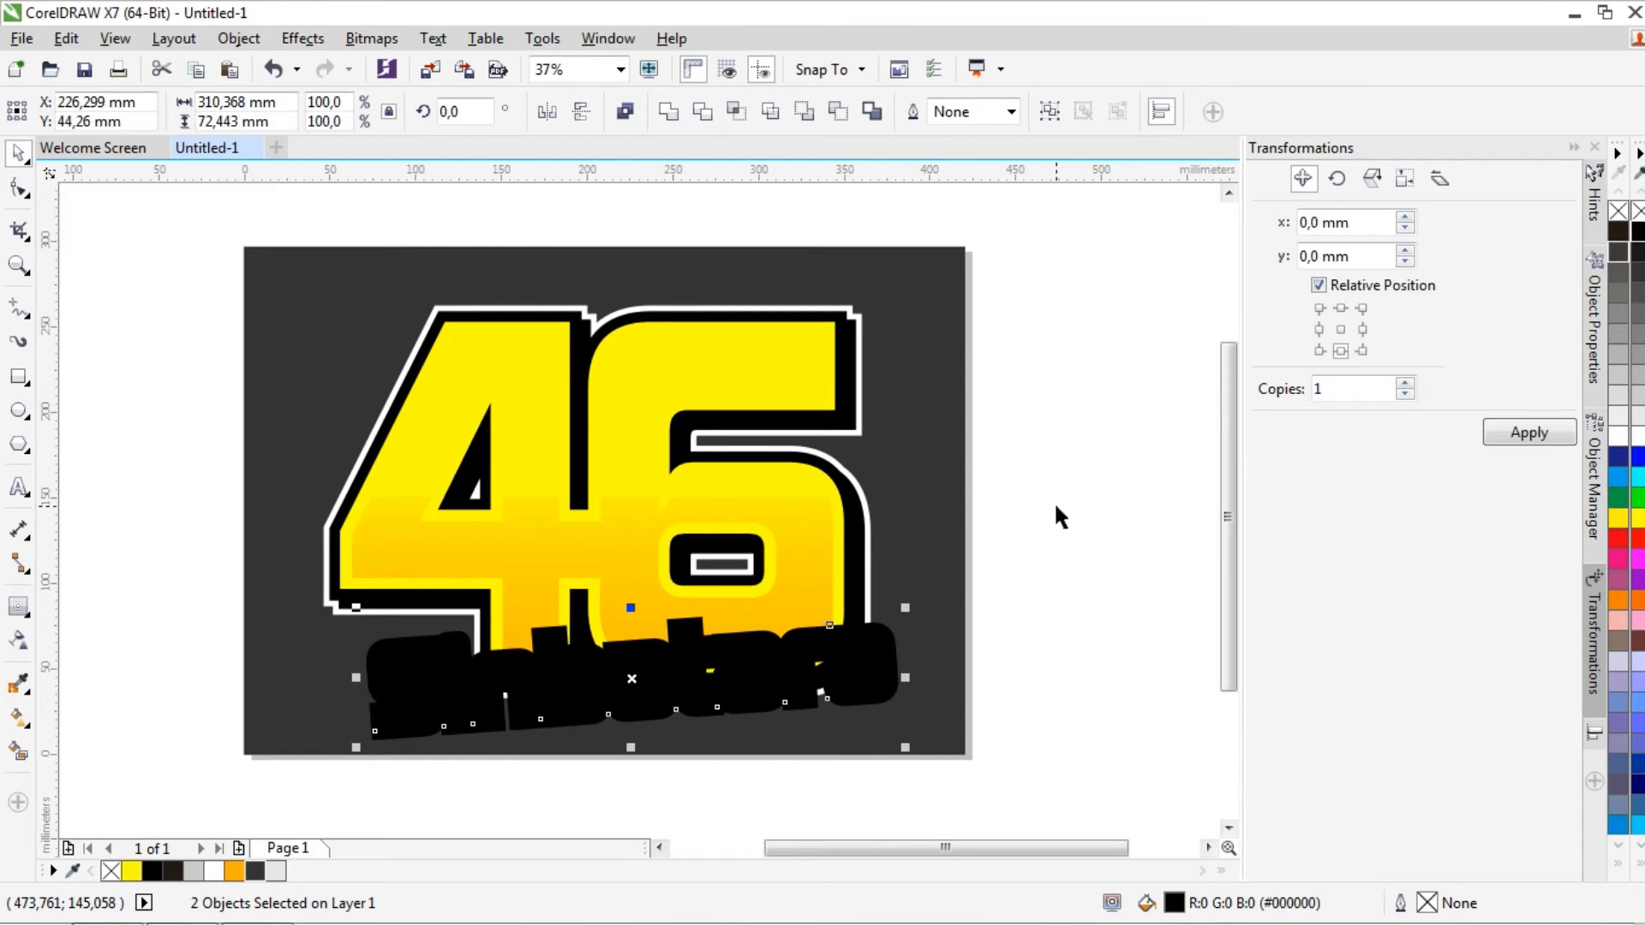
pyautogui.hotkey('ctrl', 'z')
pyautogui.scroll(1, 1061, 663)
pyautogui.click(1061, 664)
pyautogui.moveTo(725, 628); pyautogui.dragTo(831, 569)
pyautogui.hotkey('ctrl', 'z')
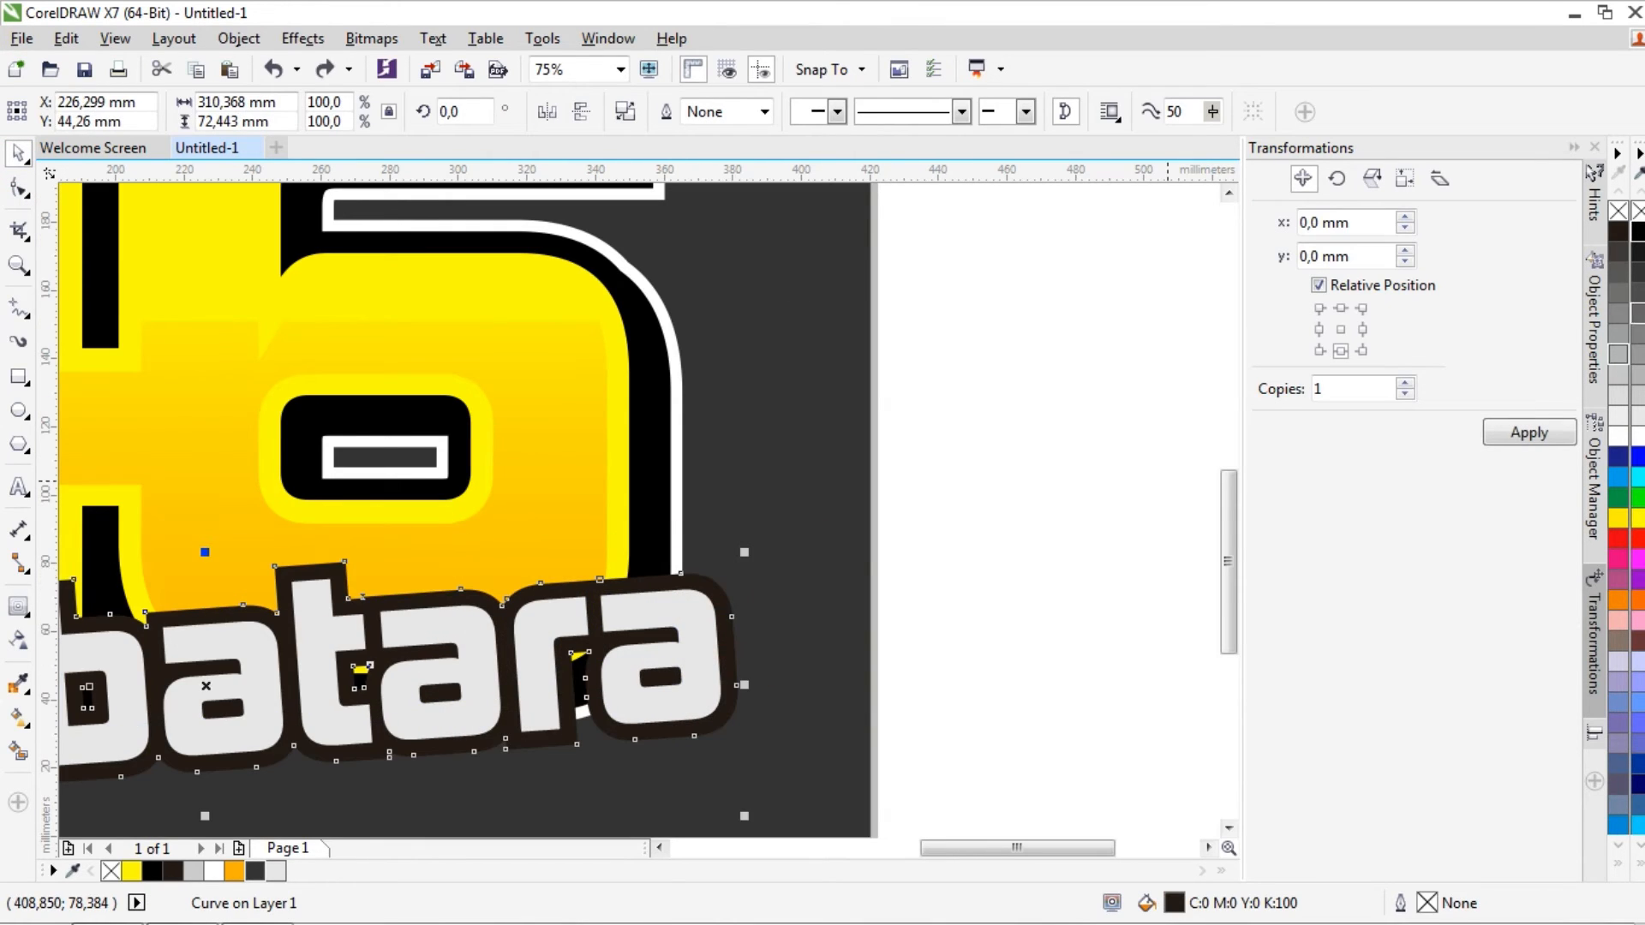
pyautogui.click(1031, 463)
pyautogui.scroll(-1, 997, 582)
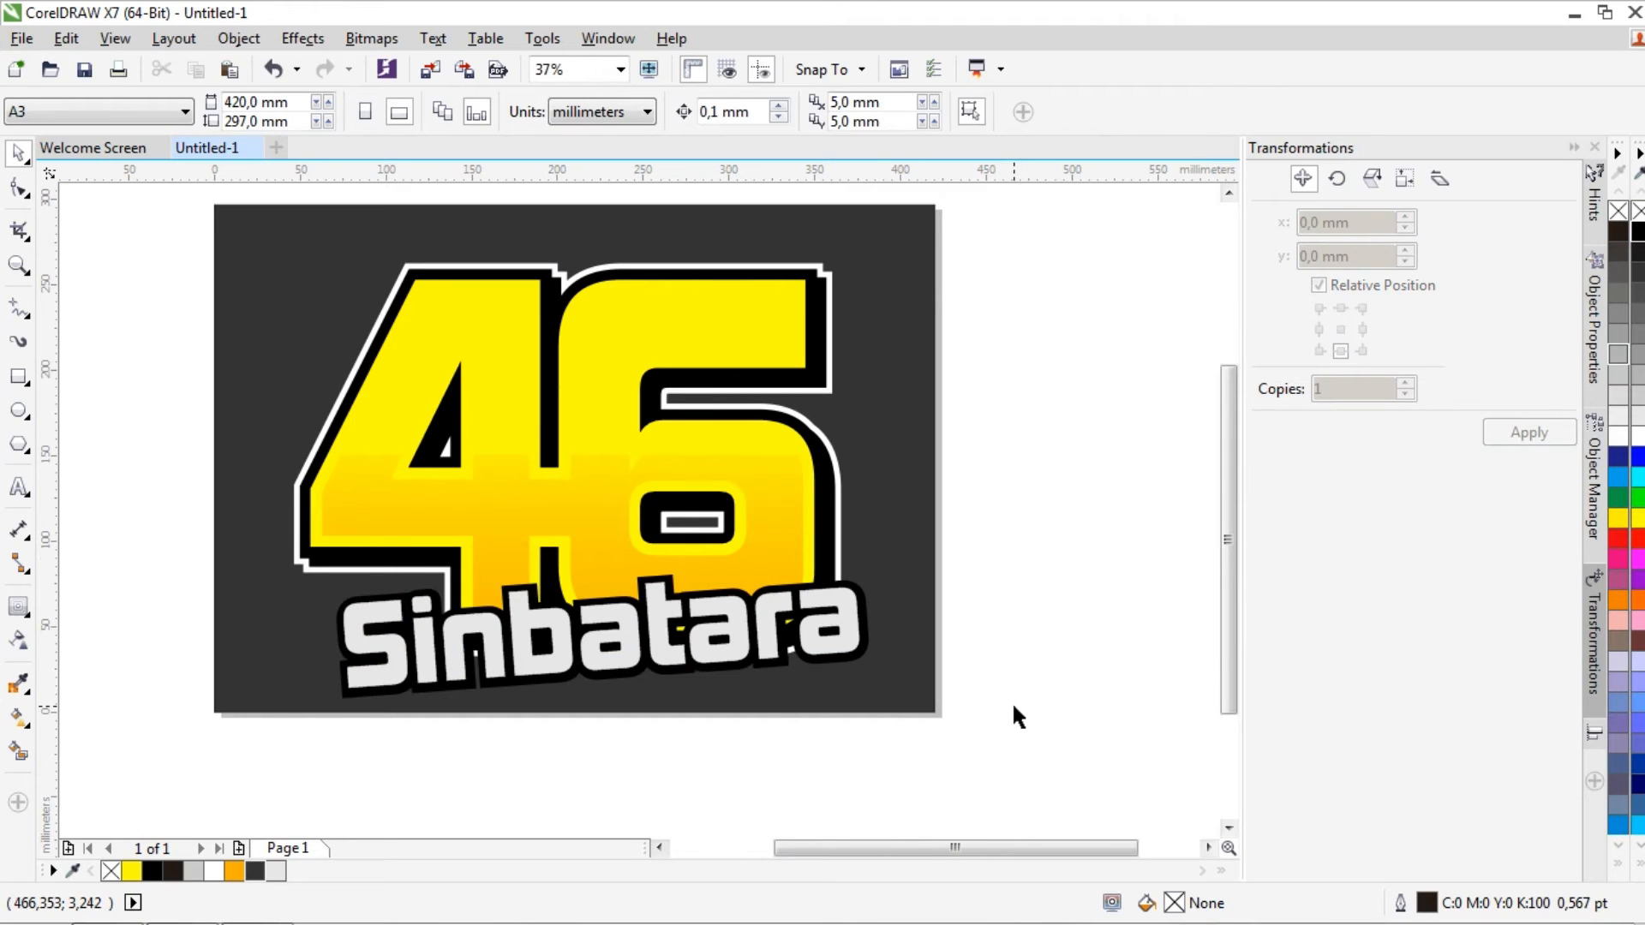
# - Move the word together with its black contour about 12 mm right and 3 mm down
pyautogui.moveTo(980, 760)
pyautogui.mouseDown()
pyautogui.moveTo(434, 625)
pyautogui.moveTo(311, 567)
pyautogui.mouseUp()
pyautogui.moveTo(528, 615)
pyautogui.mouseDown()
pyautogui.moveTo(561, 614)
pyautogui.moveTo(547, 623)
pyautogui.mouseUp()
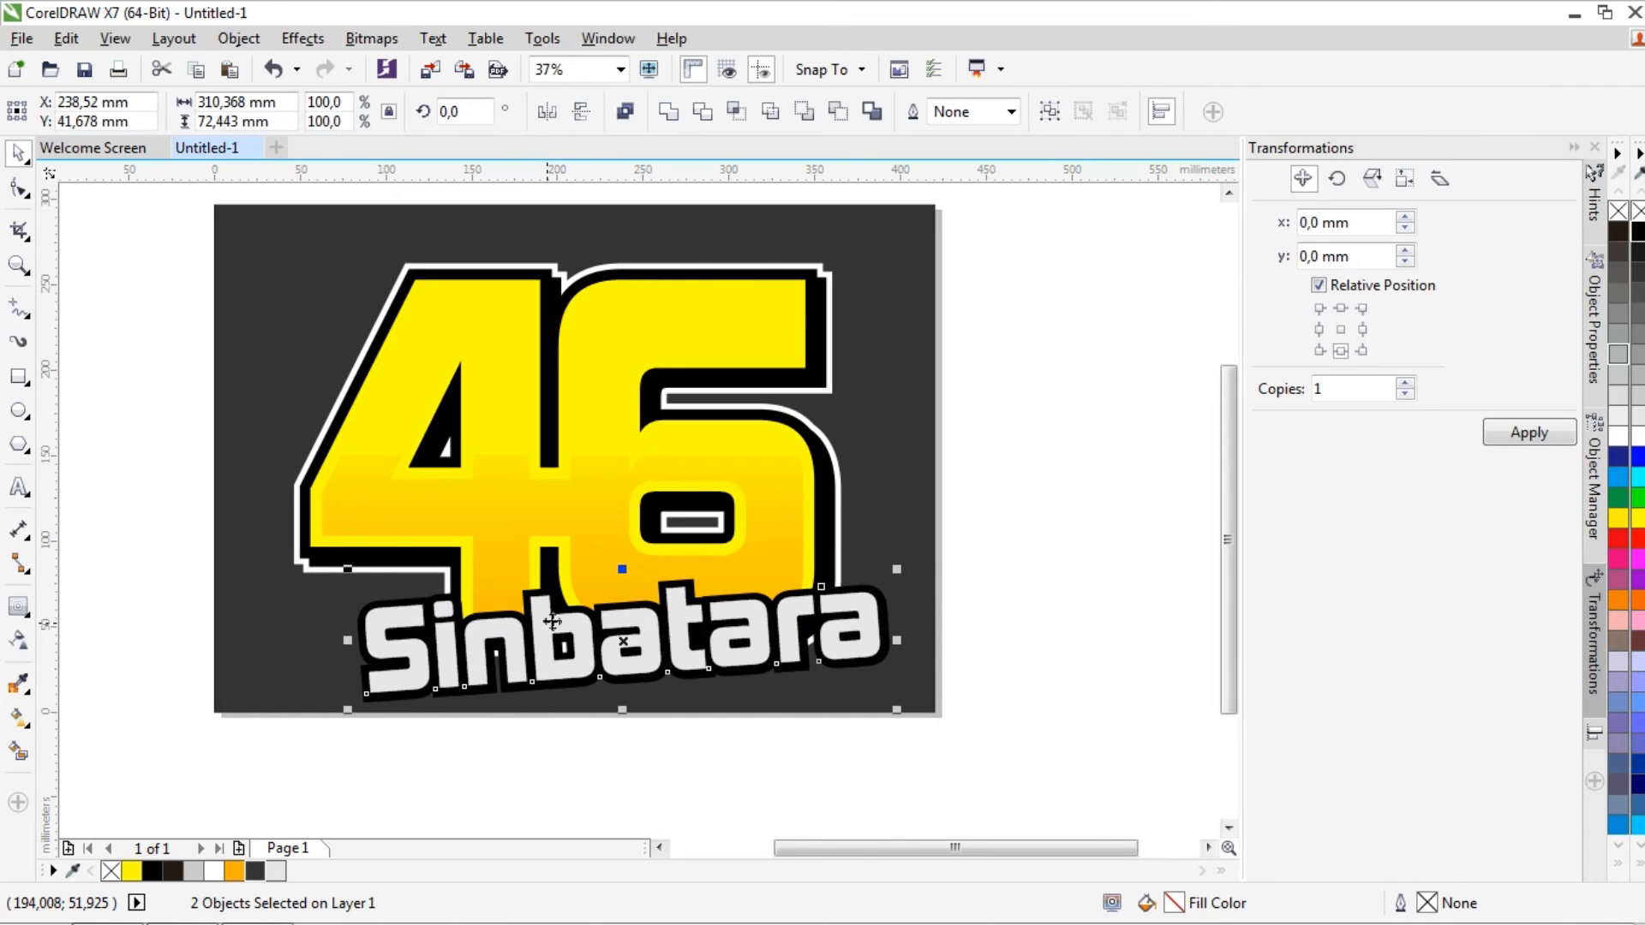
pyautogui.click(1067, 512)
# - Delete the white outline shape behind the 46, keeping the black shape in place
pyautogui.click(836, 470)
pyautogui.press('Delete')
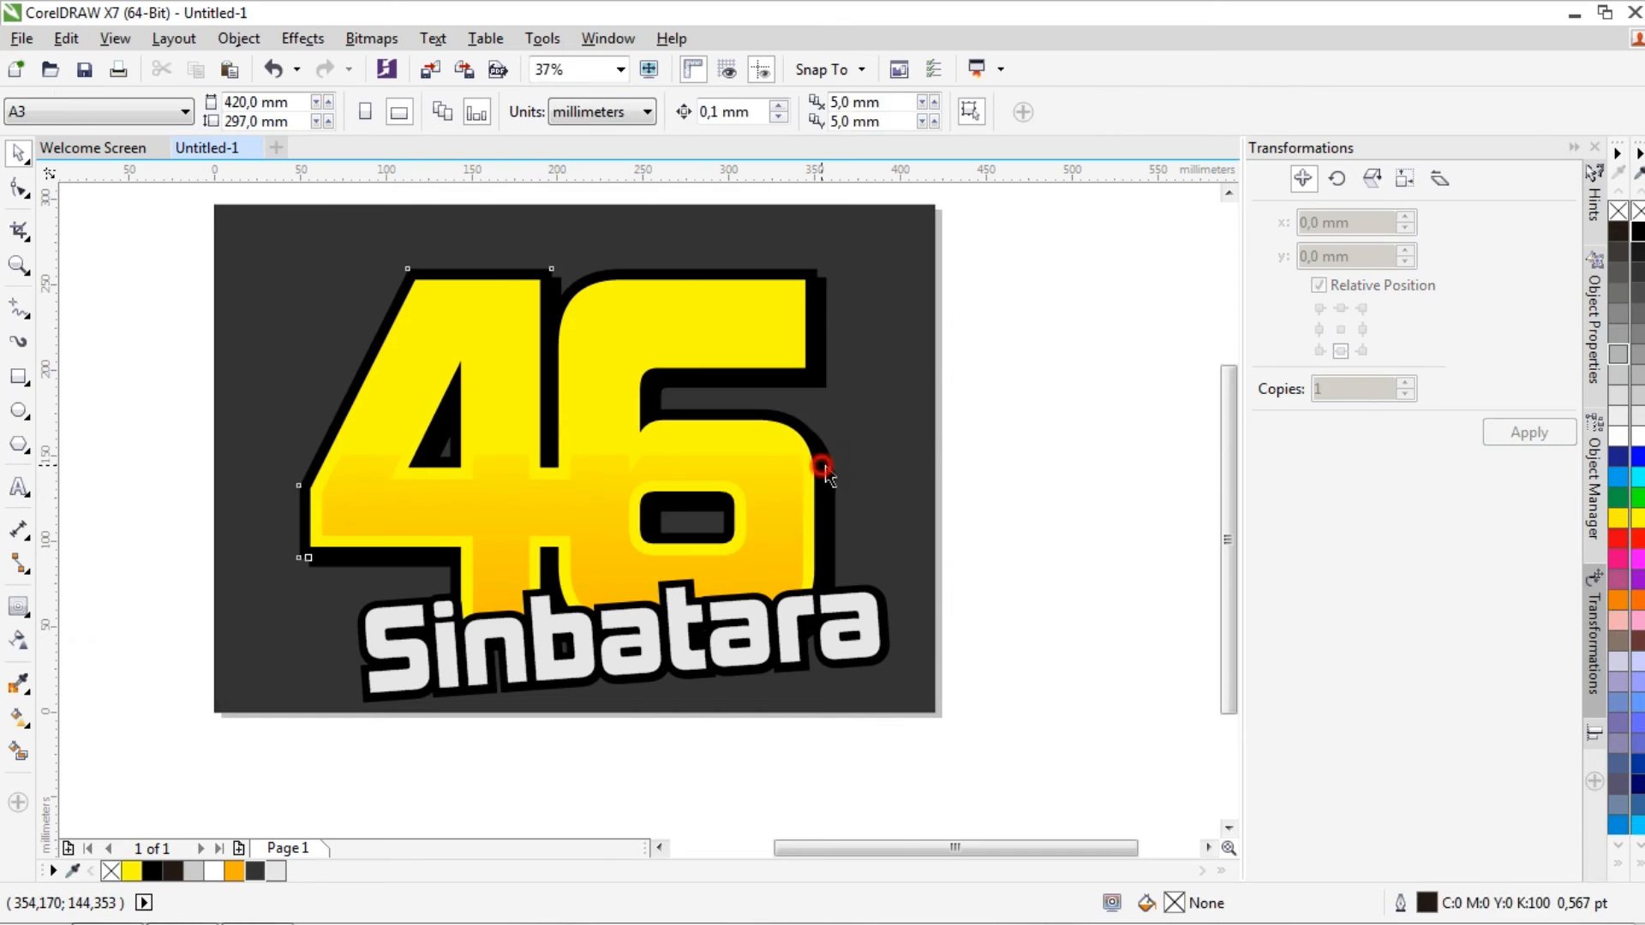
pyautogui.moveTo(822, 464); pyautogui.dragTo(934, 448)
pyautogui.hotkey('ctrl', 'z')
pyautogui.click(1077, 523)
# - Create a boundary around the black 46 shape and the word's black contour
pyautogui.scroll(1, 886, 655)
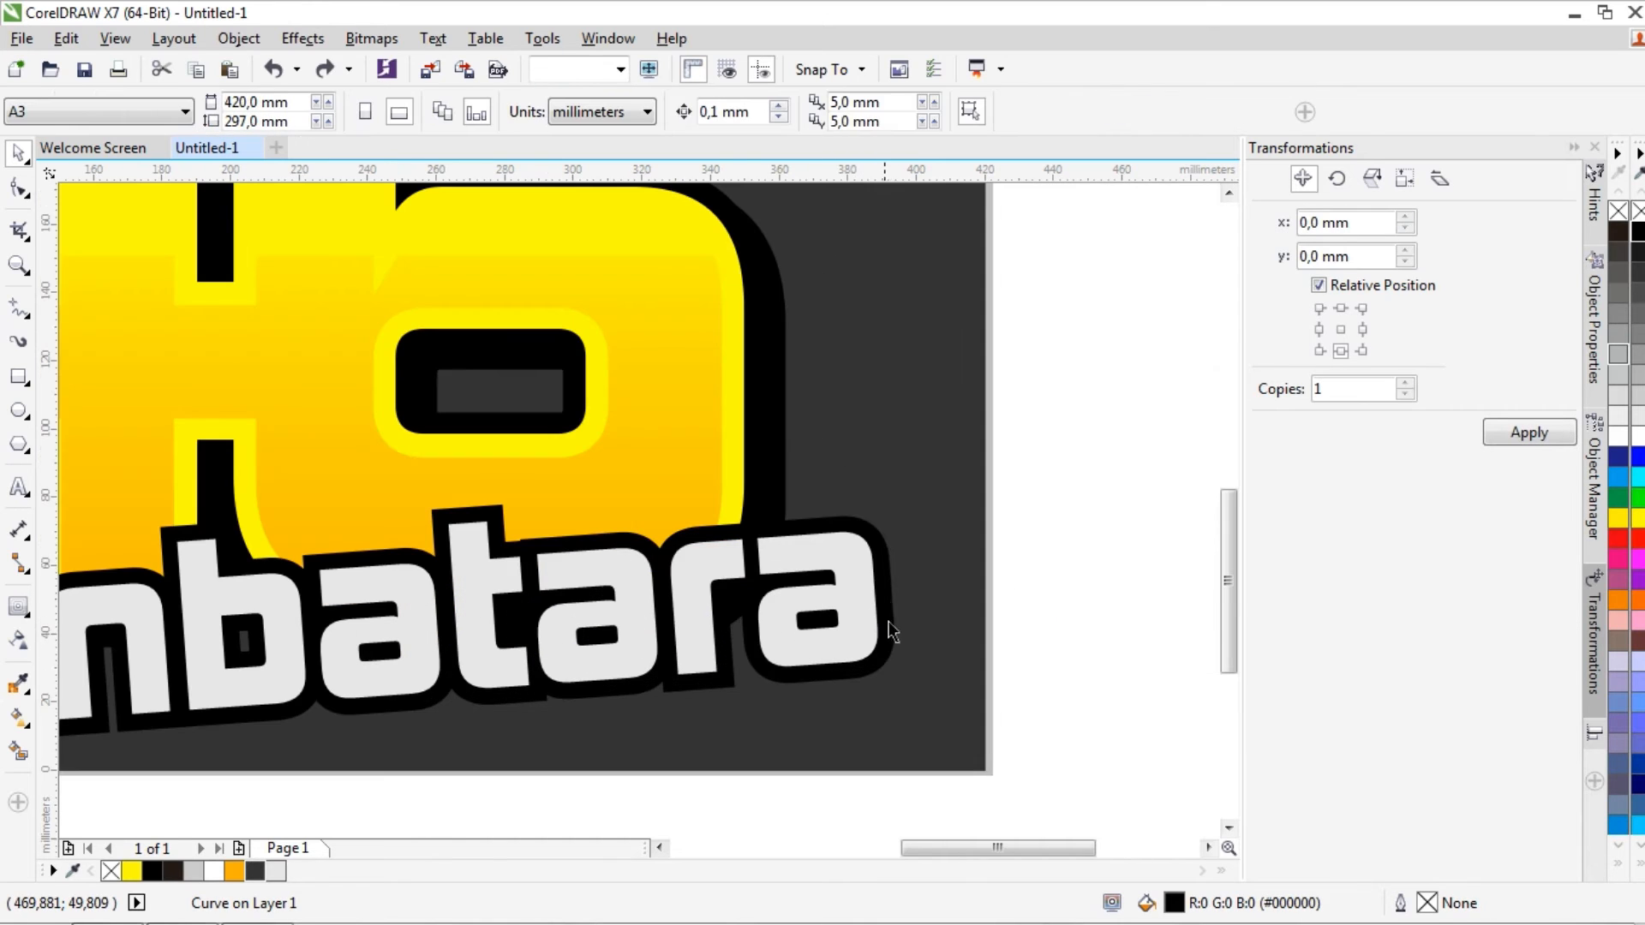
pyautogui.click(884, 553)
pyautogui.scroll(-1, 1102, 353)
pyautogui.moveTo(1230, 518); pyautogui.dragTo(1229, 411)
pyautogui.click(933, 391)
pyautogui.moveTo(933, 391); pyautogui.dragTo(1095, 449)
pyautogui.hotkey('ctrl', 'z')
pyautogui.click(1124, 426)
pyautogui.click(993, 668)
pyautogui.keyDown('shift'); pyautogui.click(928, 406); pyautogui.keyUp('shift')
pyautogui.hotkey('ctrl', 'z')
pyautogui.click(872, 109)
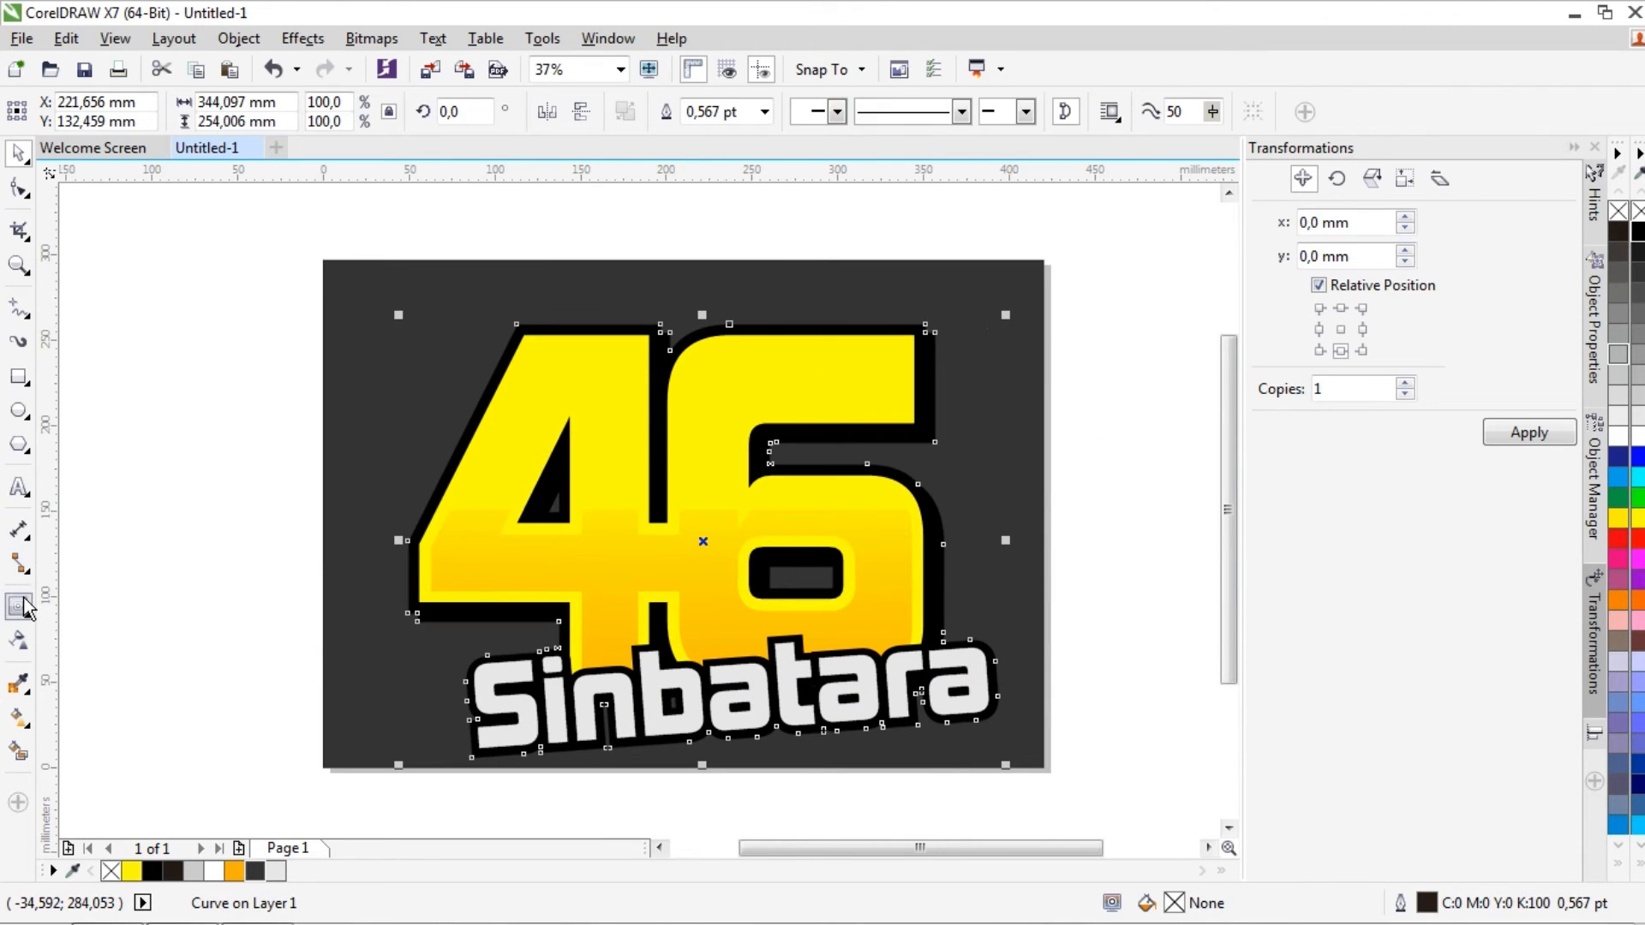
# - Add an outside contour of about 3.4 mm to the boundary curve and separate it from the curve
pyautogui.click(18, 606)
pyautogui.scroll(2, 524, 314)
pyautogui.moveTo(524, 315)
pyautogui.mouseDown()
pyautogui.moveTo(505, 287)
pyautogui.moveTo(513, 299)
pyautogui.mouseUp()
pyautogui.hotkey('ctrl', 'k')
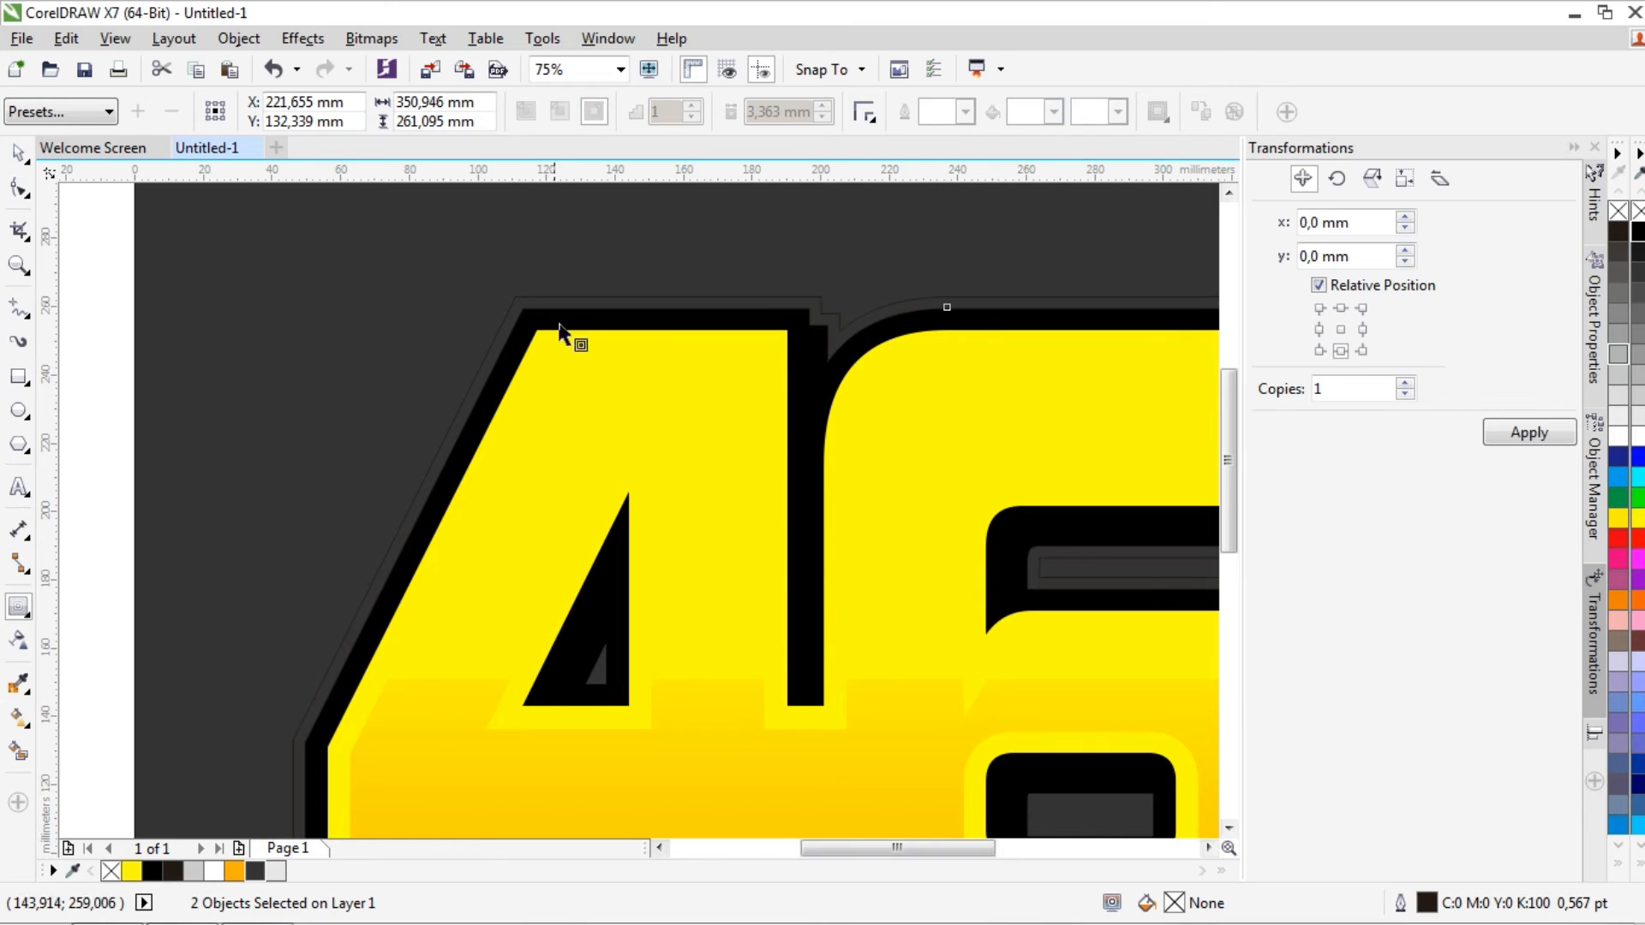
pyautogui.click(19, 152)
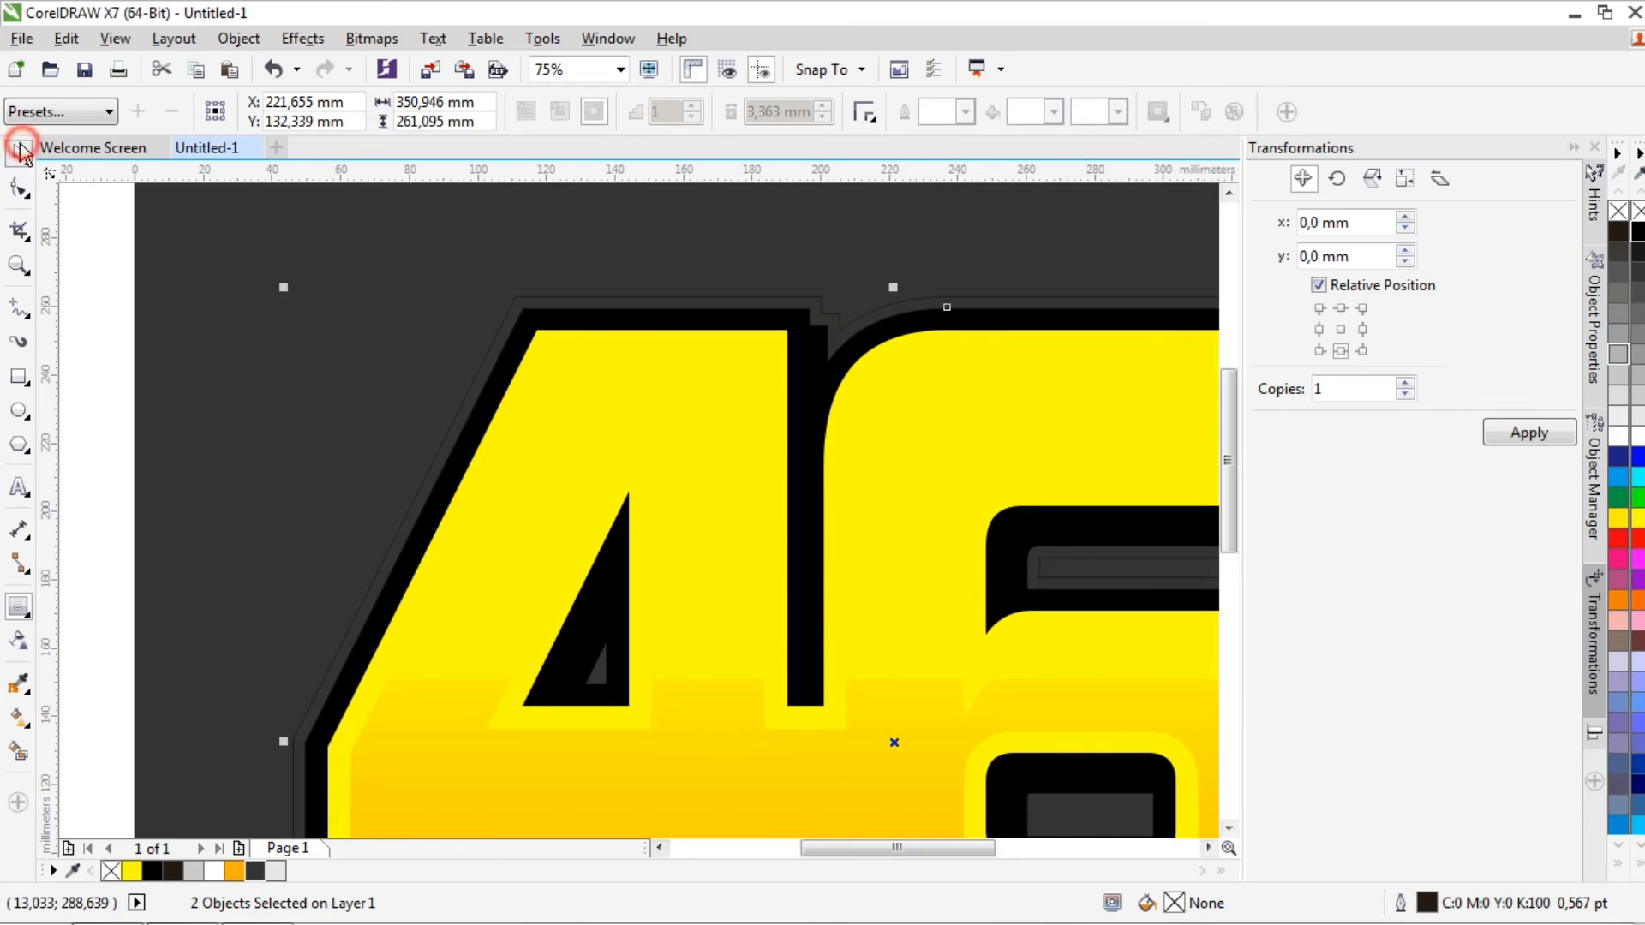
# - Fill the separated outer contour with white and remove its outline
pyautogui.click(71, 231)
pyautogui.moveTo(522, 314); pyautogui.dragTo(422, 334)
pyautogui.hotkey('ctrl', 'z')
pyautogui.click(536, 299)
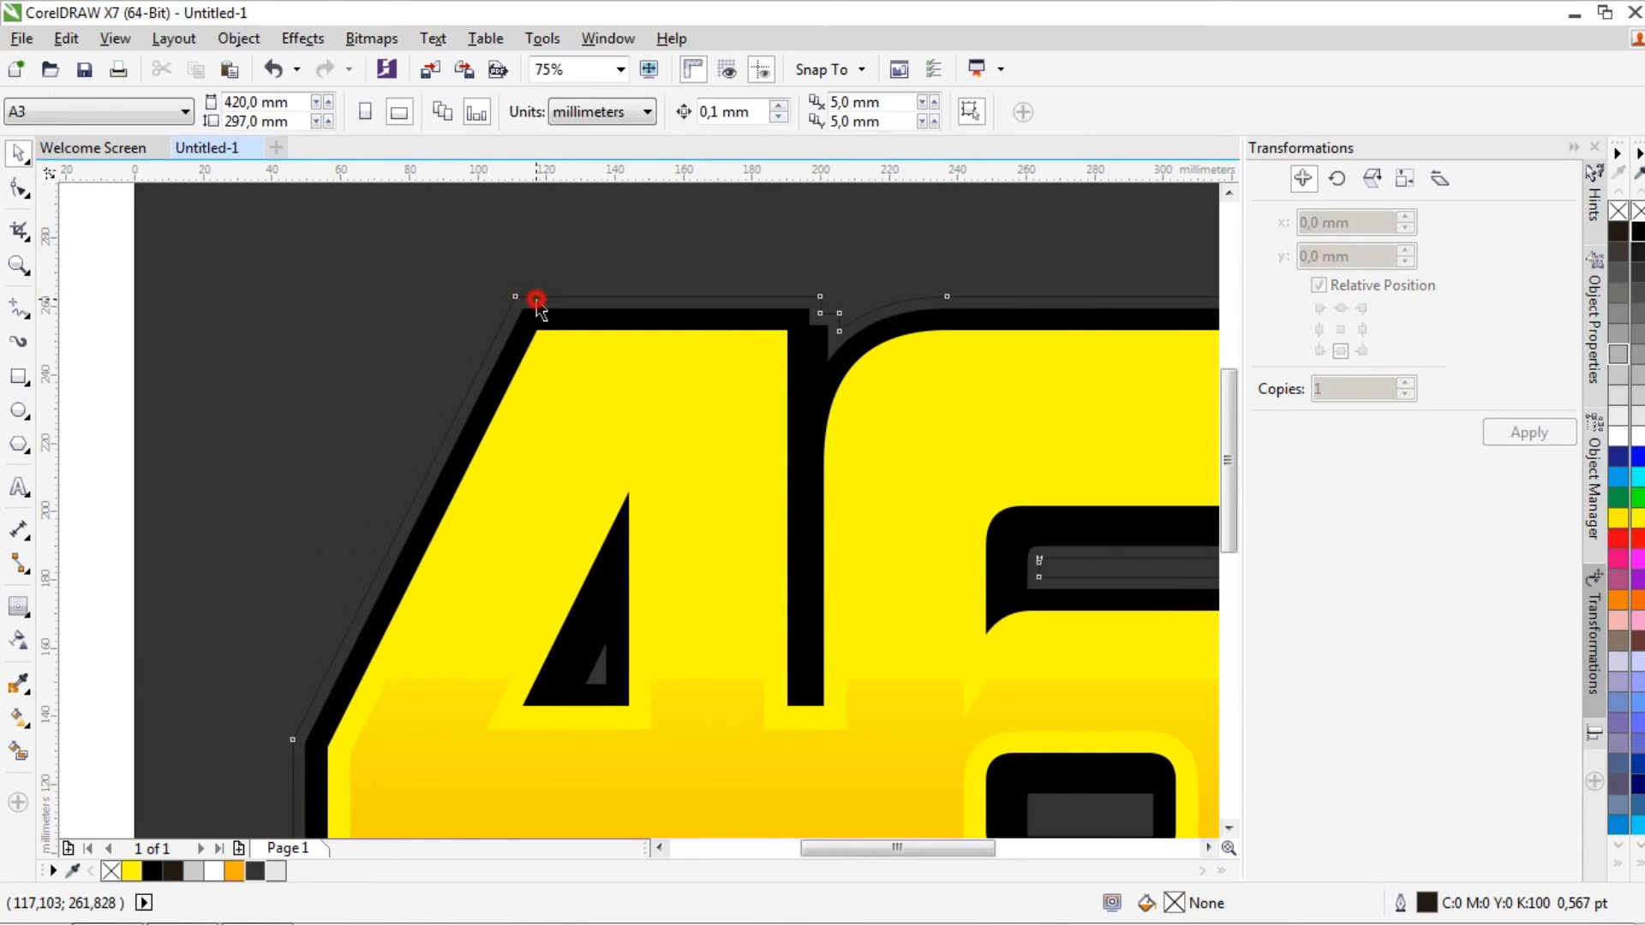
pyautogui.click(1640, 437)
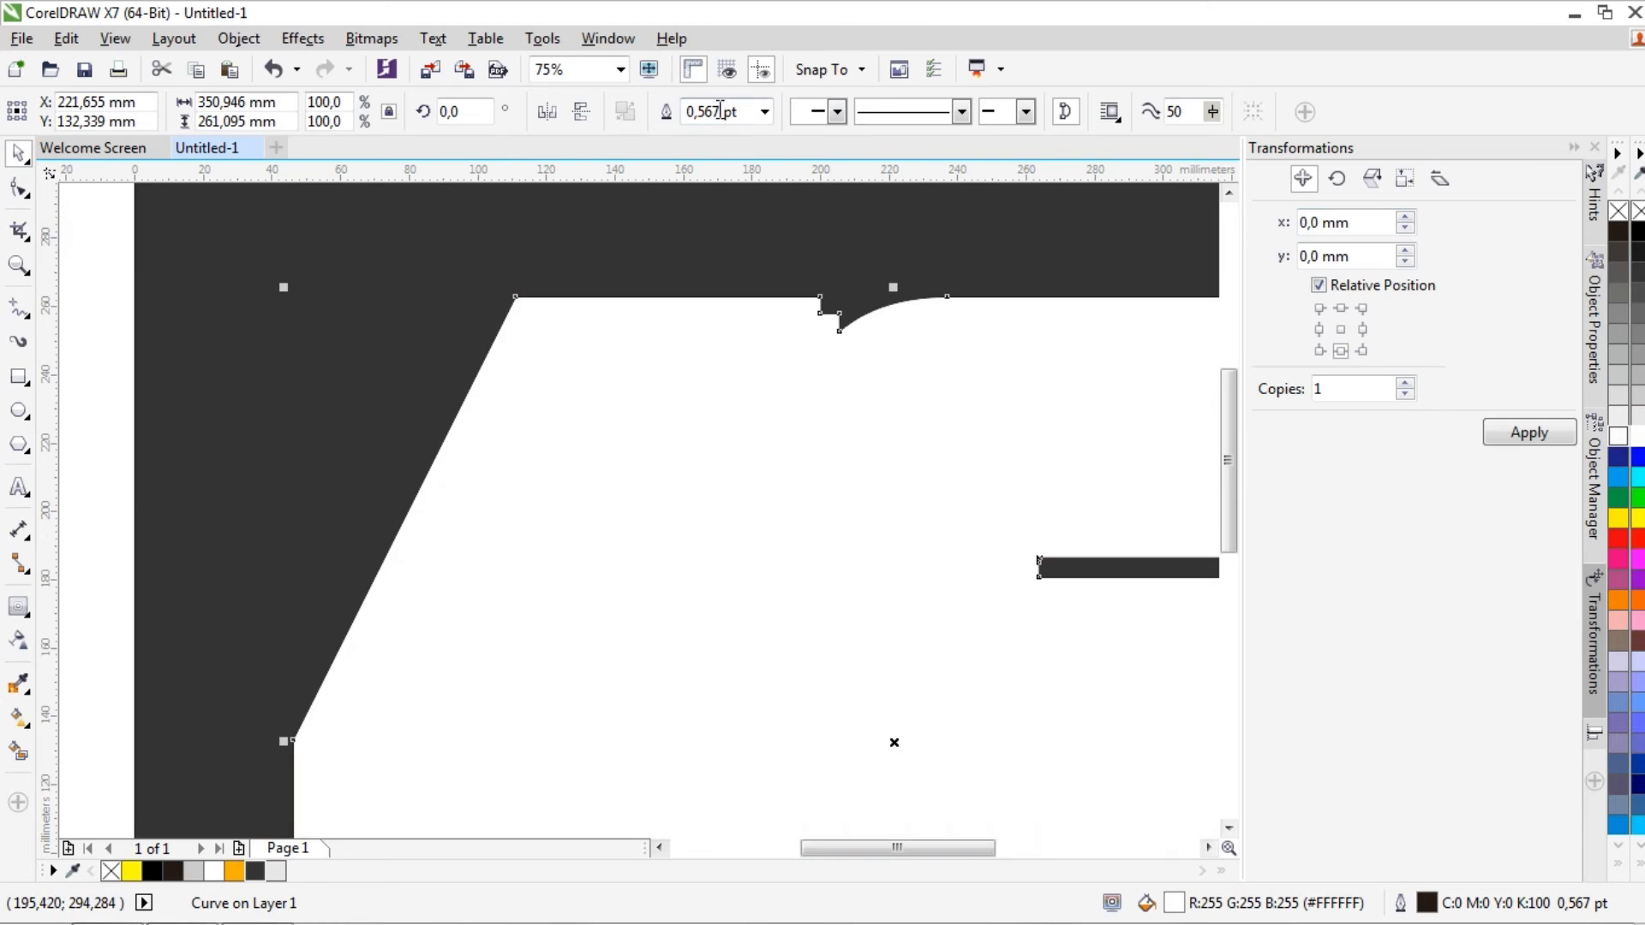
pyautogui.click(765, 116)
pyautogui.click(749, 135)
# - Send the white shape behind the 46 and the word, in front of the background rectangle
pyautogui.scroll(-2, 844, 251)
pyautogui.scroll(1, 845, 251)
pyautogui.hotkey('ctrl', 'pagedown')
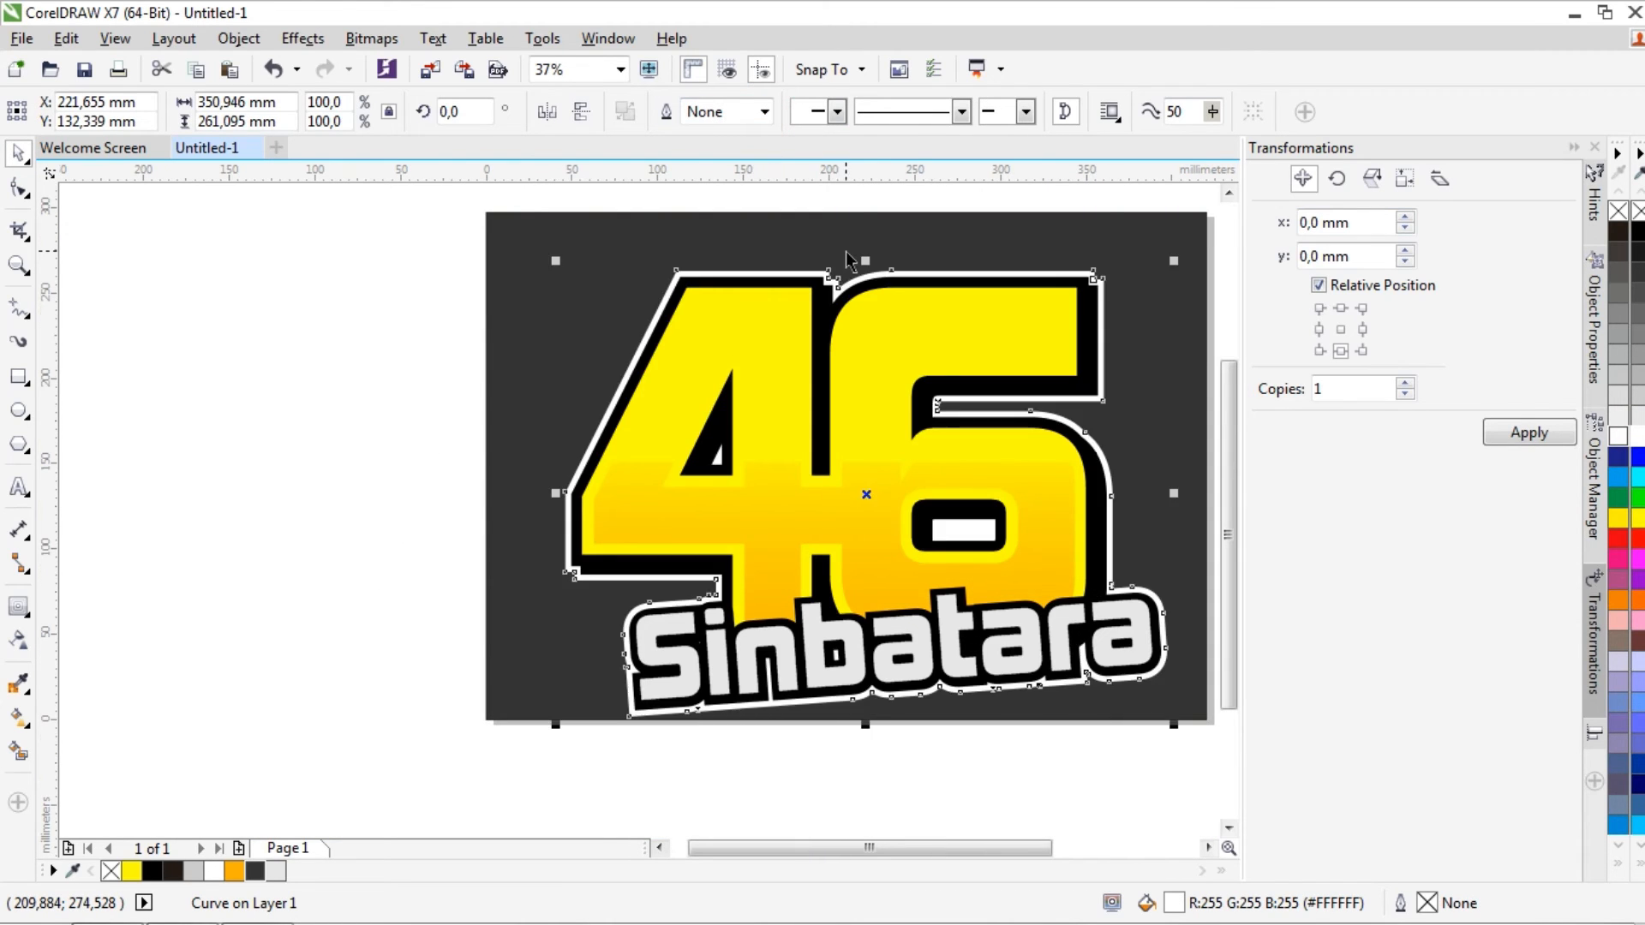
# - Select all the artwork without the background, resize it to about 321 × 239 mm, and deselect it
pyautogui.scroll(-1, 946, 607)
pyautogui.press('F10')
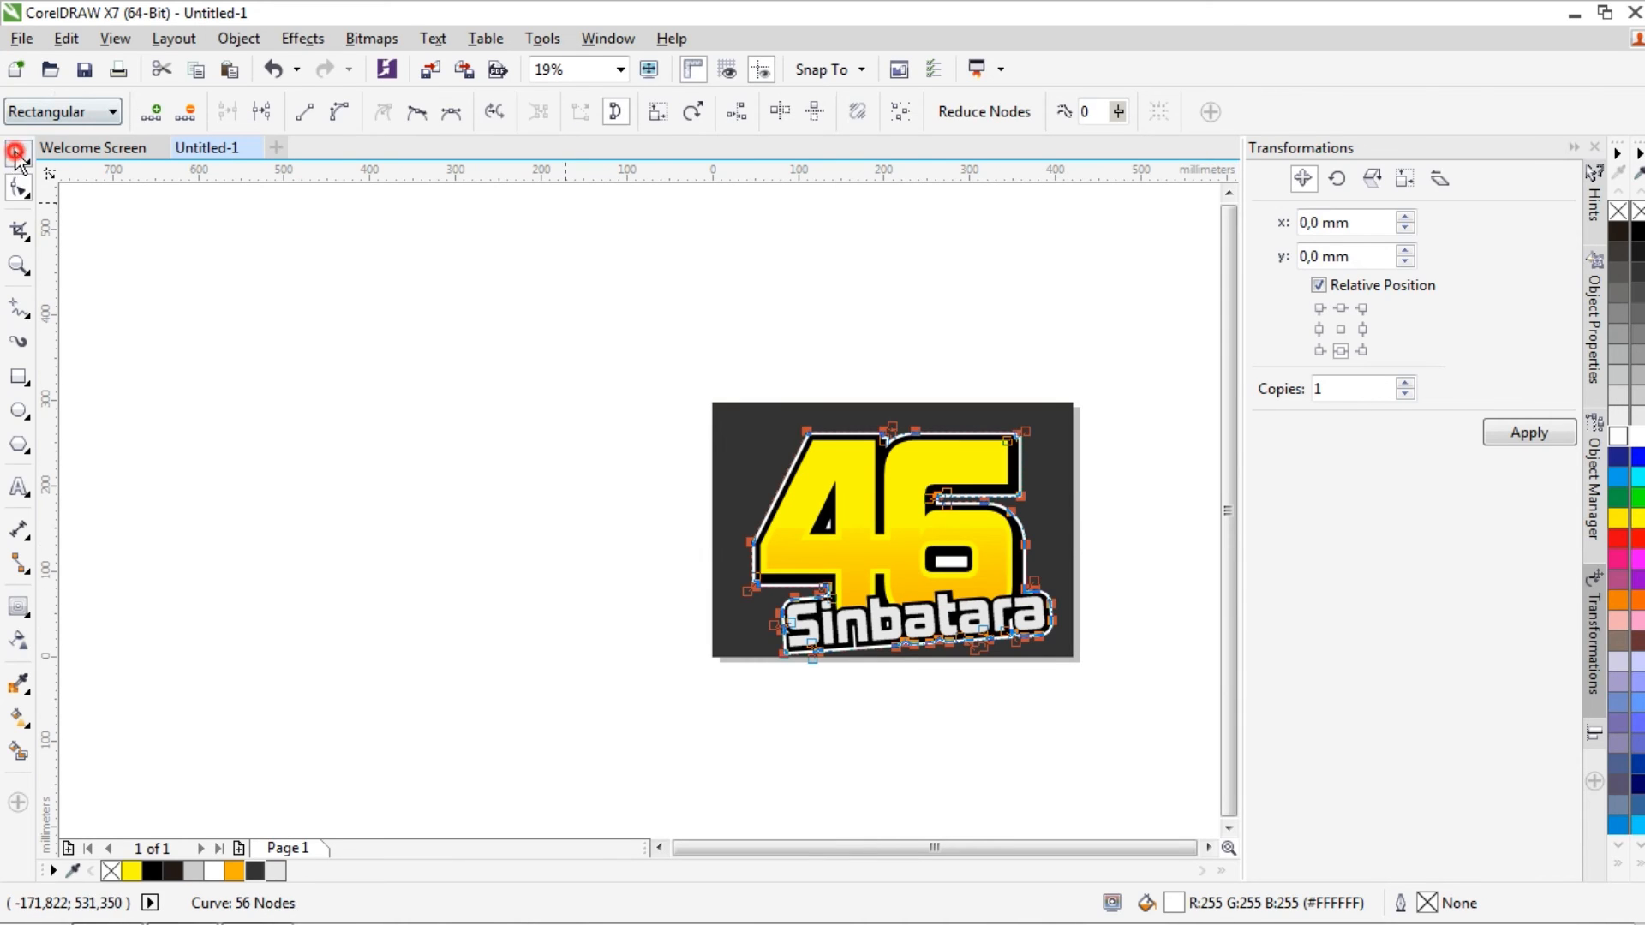
pyautogui.click(15, 154)
pyautogui.click(1060, 428)
pyautogui.moveTo(1059, 660); pyautogui.dragTo(1021, 632)
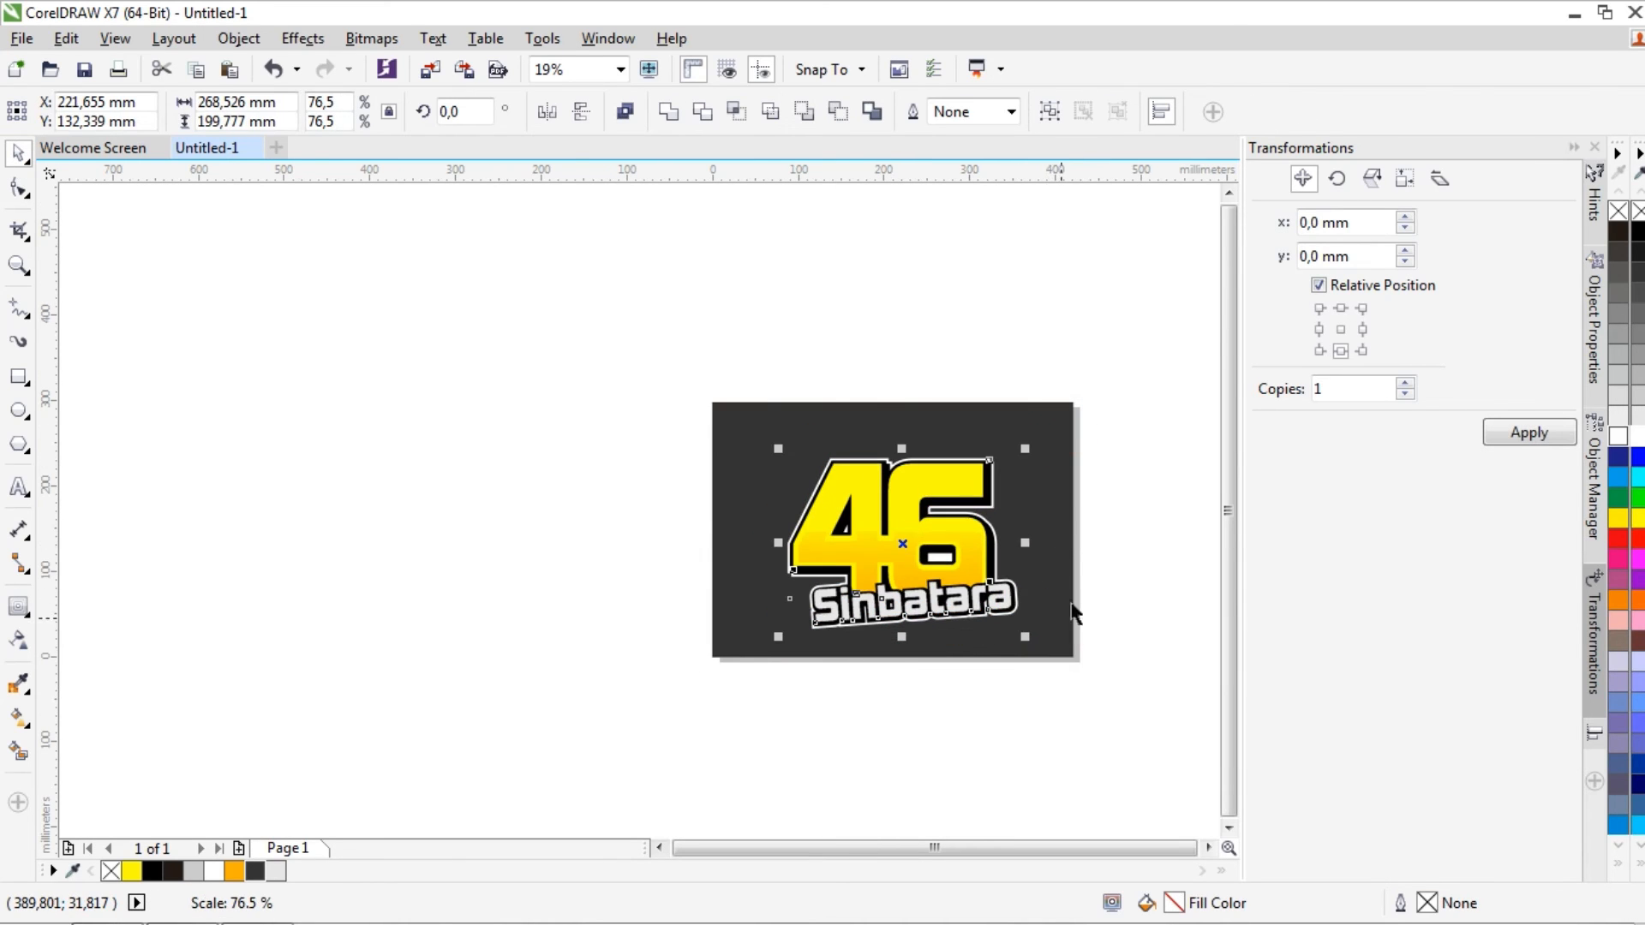
pyautogui.scroll(1, 1098, 576)
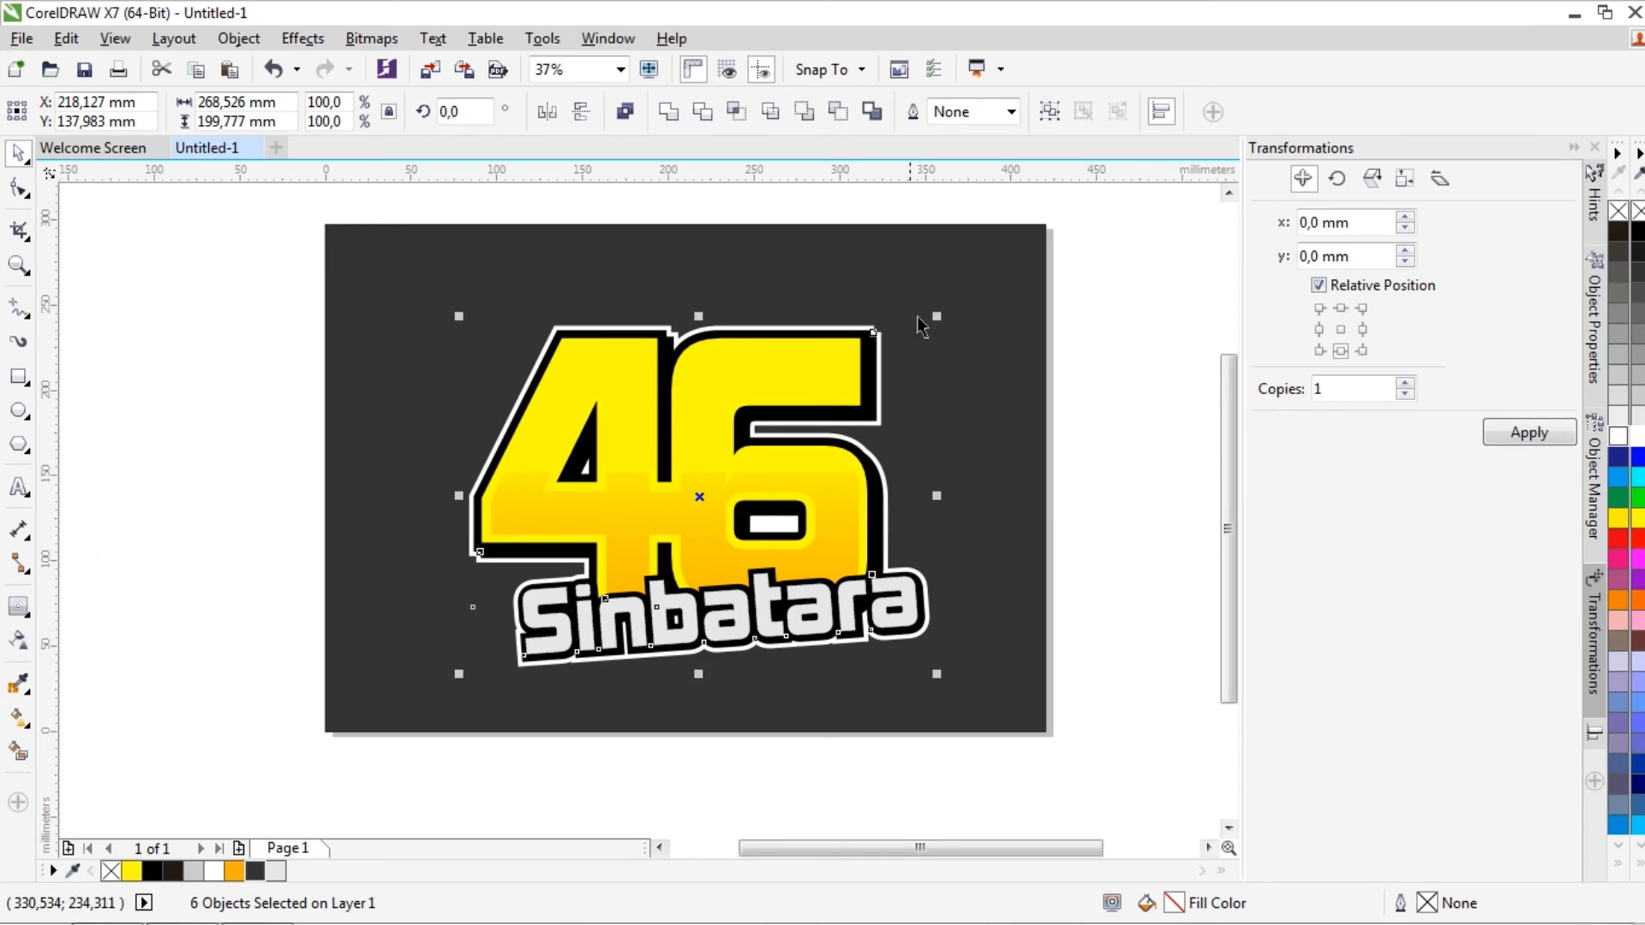
pyautogui.moveTo(926, 322); pyautogui.dragTo(981, 281)
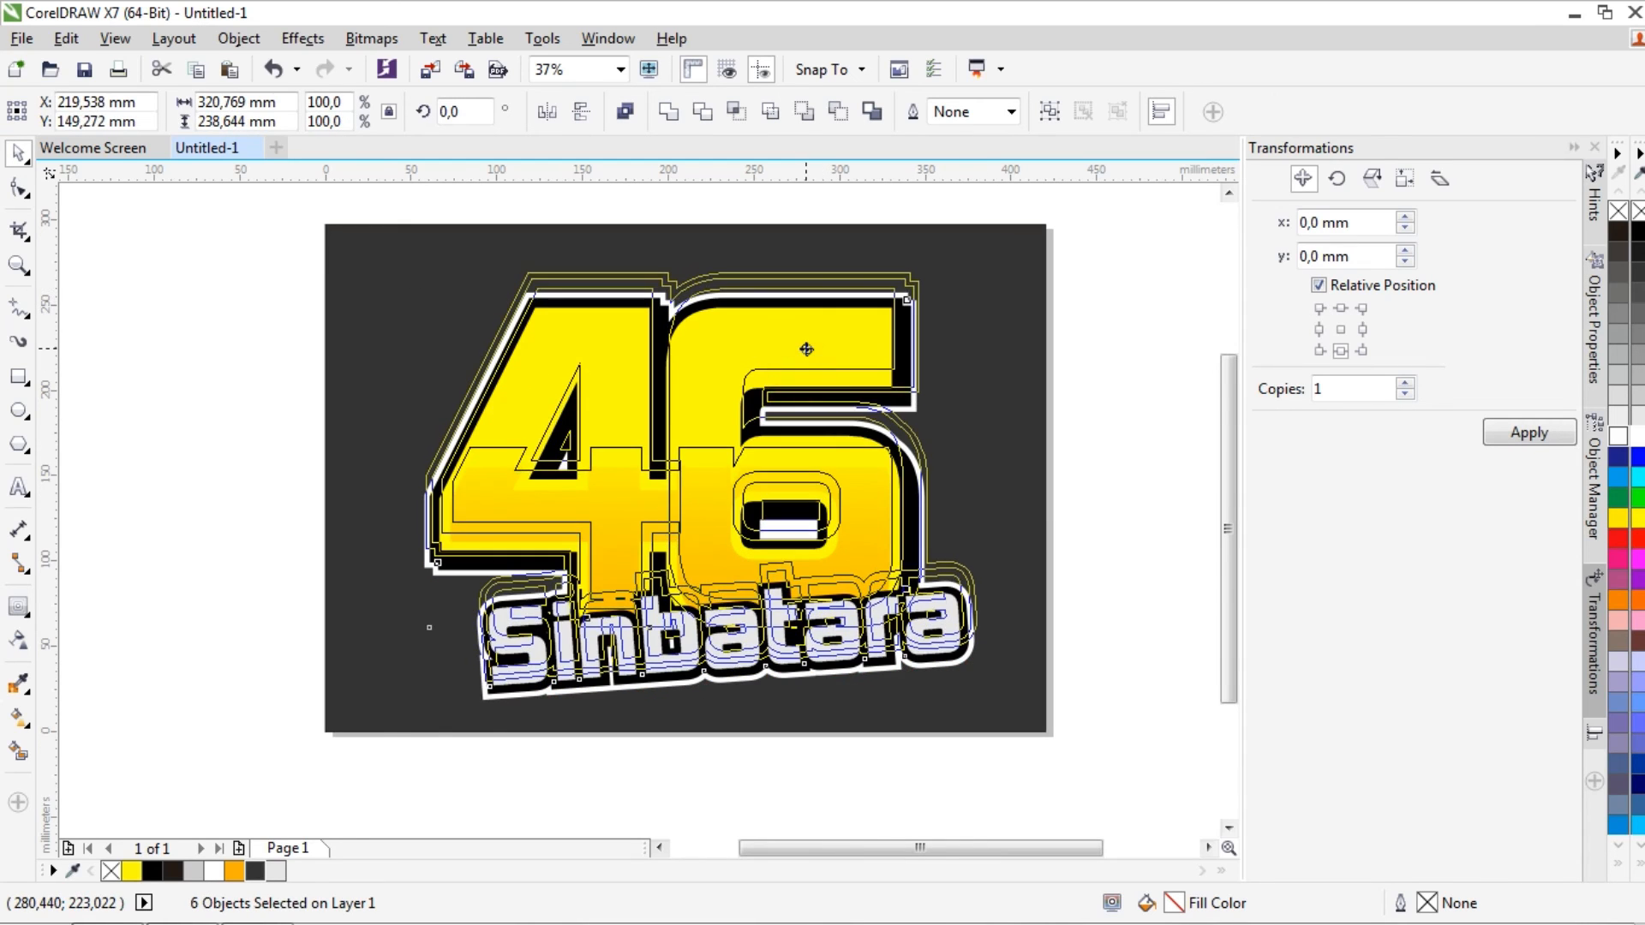
pyautogui.hotkey('ctrl', 'a')
pyautogui.hotkey('ctrl', 'z')
pyautogui.click(1154, 313)
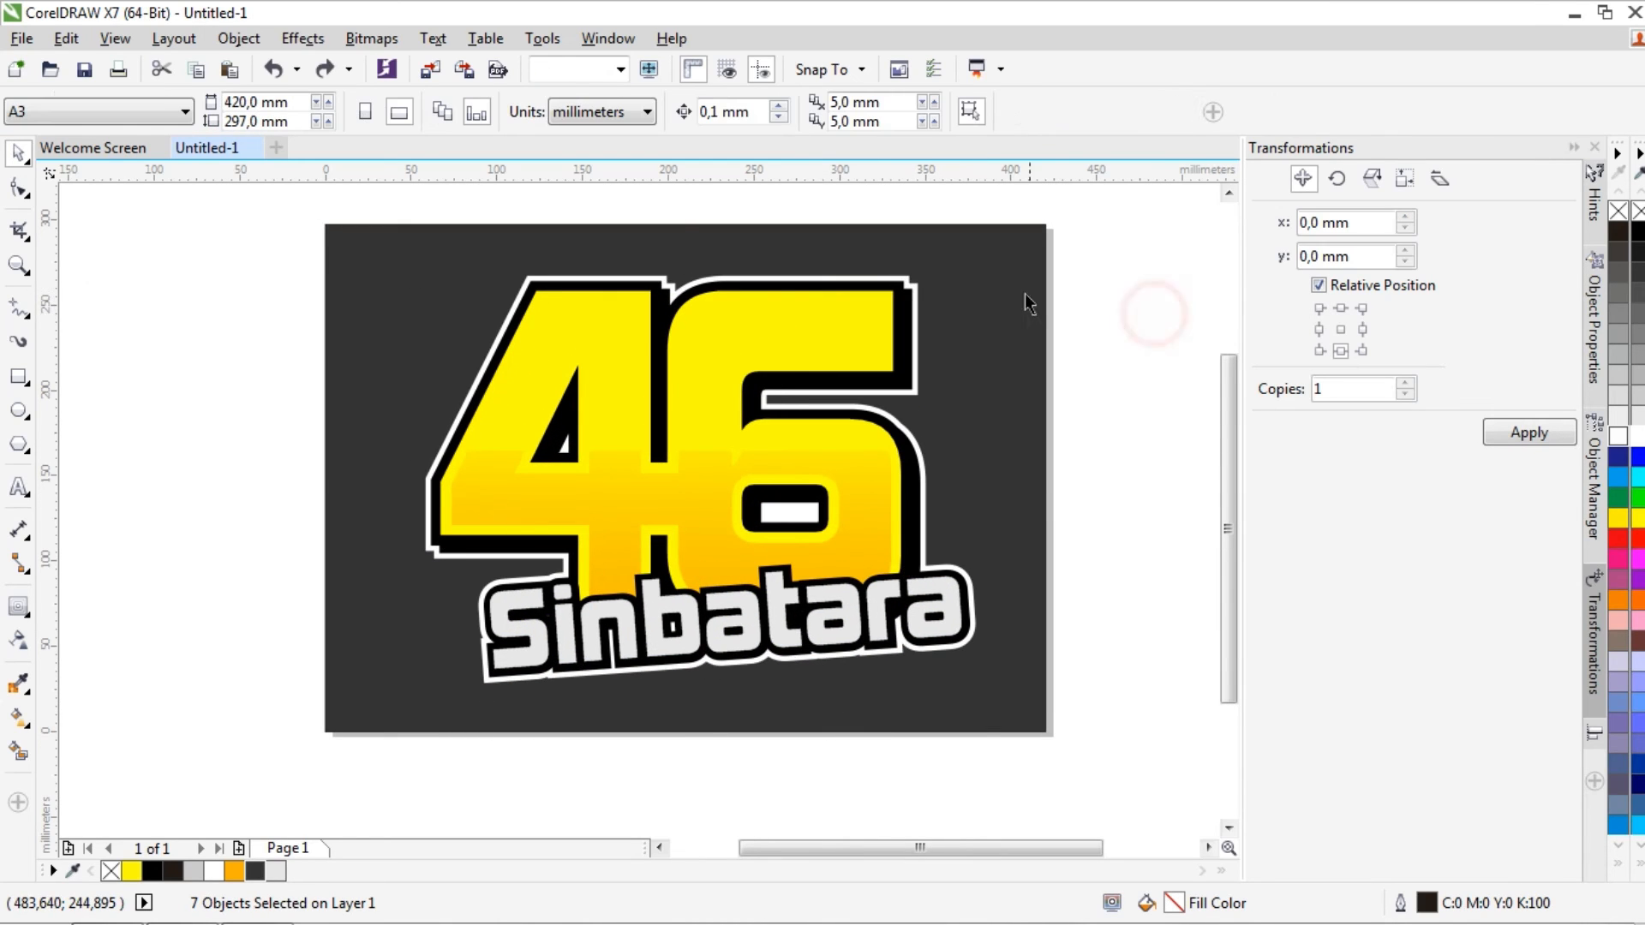
# - Group the 46 artwork with the word and center the group on the background rectangle
pyautogui.hotkey('ctrl', 'a')
pyautogui.keyDown('shift'); pyautogui.click(1002, 303); pyautogui.keyUp('shift')
pyautogui.hotkey('ctrl', 'g')
pyautogui.keyDown('shift'); pyautogui.click(1010, 309); pyautogui.keyUp('shift')
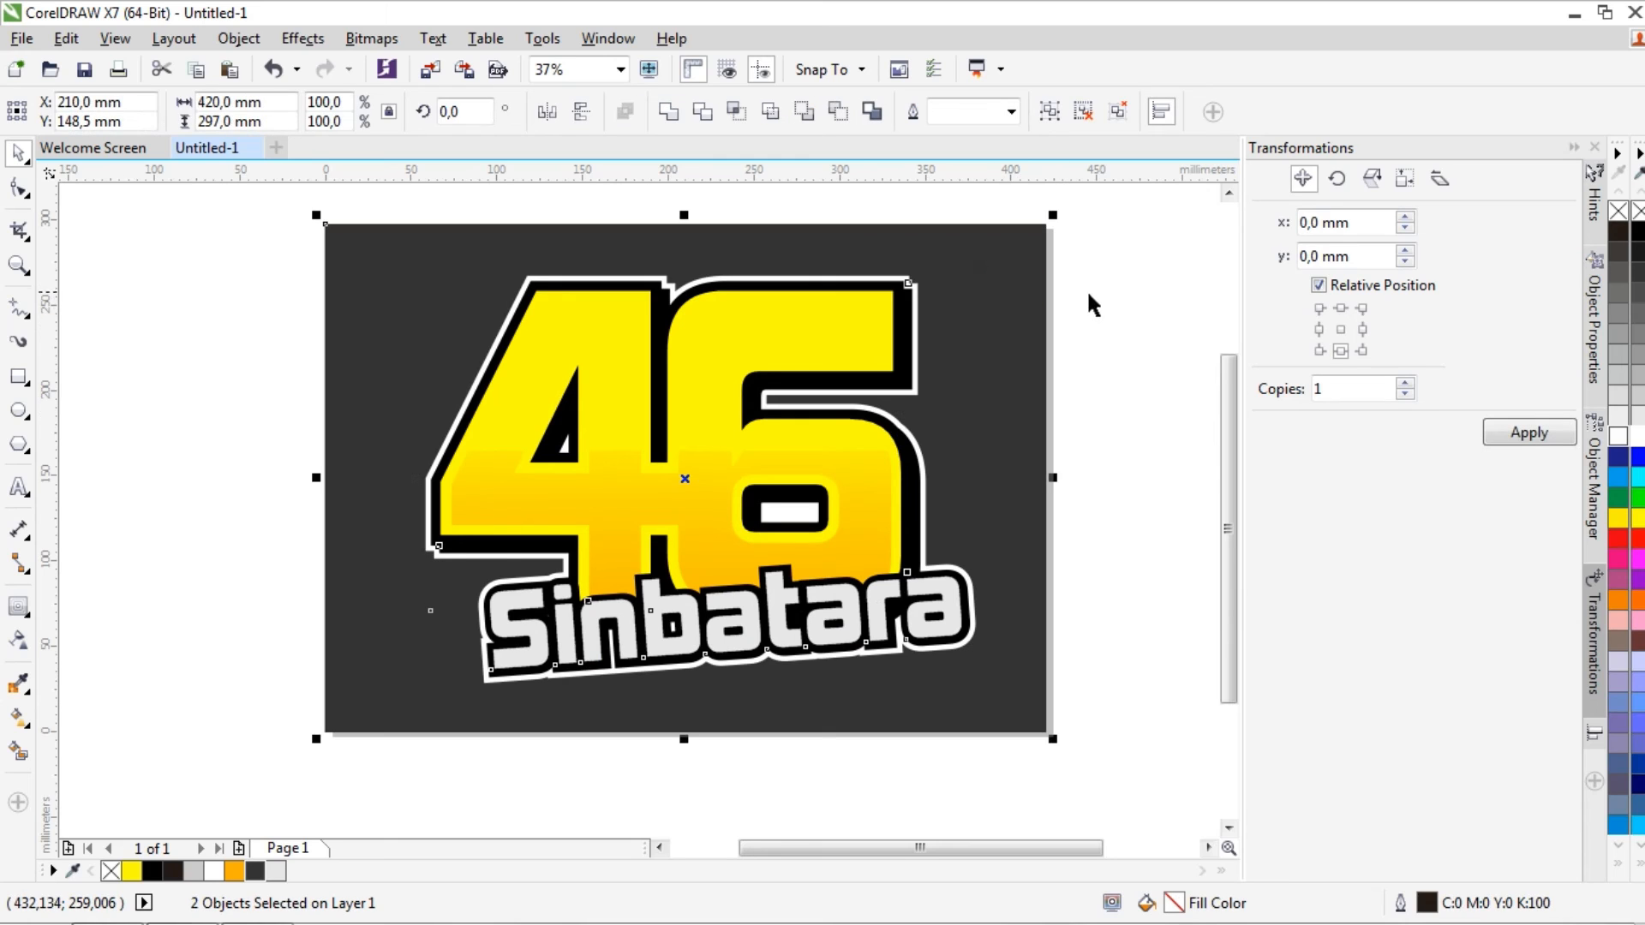
pyautogui.press('e')
pyautogui.press('c')
pyautogui.click(1119, 304)
# - Try removing the dark background rectangle, and undo the deletion
pyautogui.click(992, 313)
pyautogui.press('Delete')
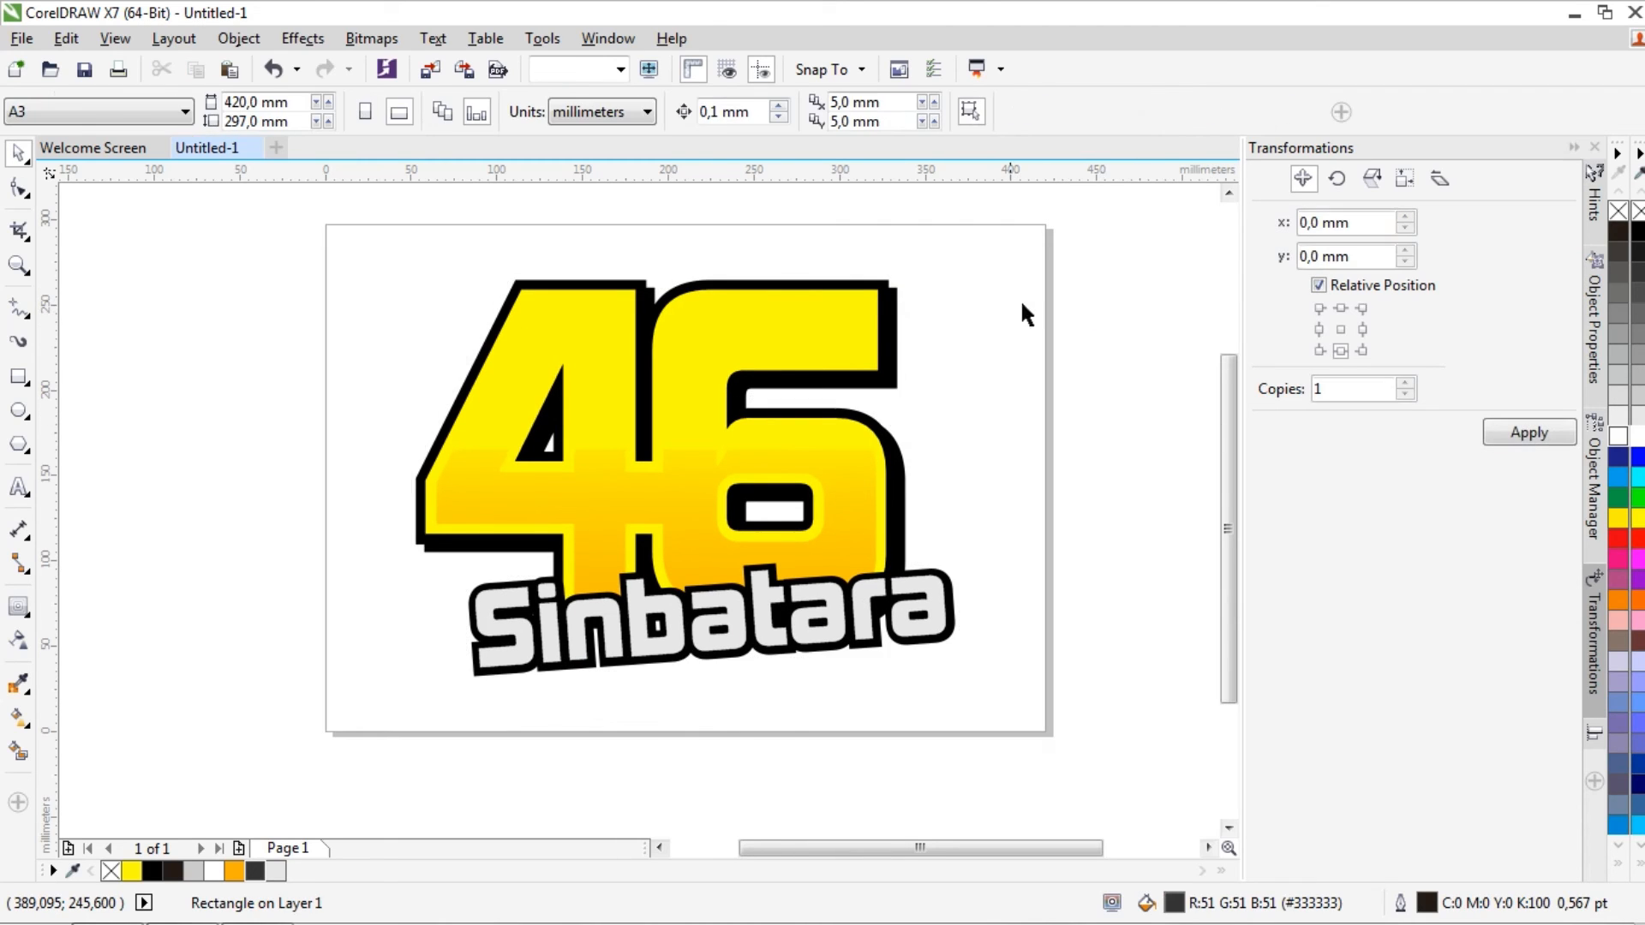
pyautogui.hotkey('ctrl', 'z')
pyautogui.click(1160, 404)
# - Try a black fill on the background rectangle, and undo the fill
pyautogui.click(1033, 345)
pyautogui.click(1638, 233)
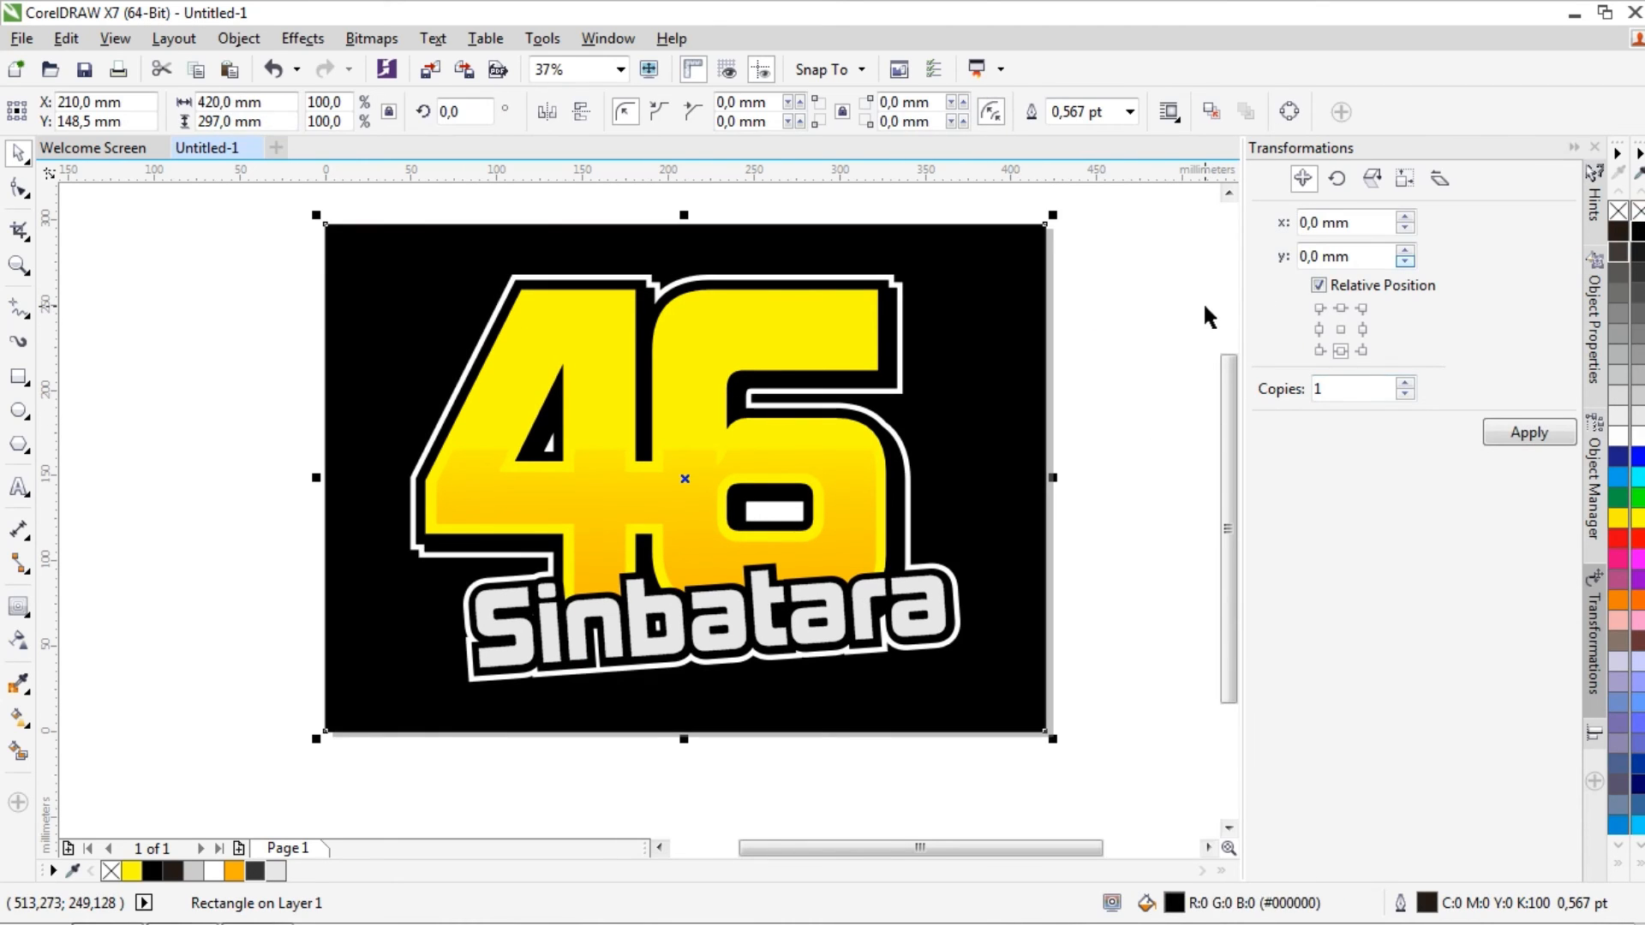
pyautogui.hotkey('ctrl', 'z')
pyautogui.click(1143, 369)
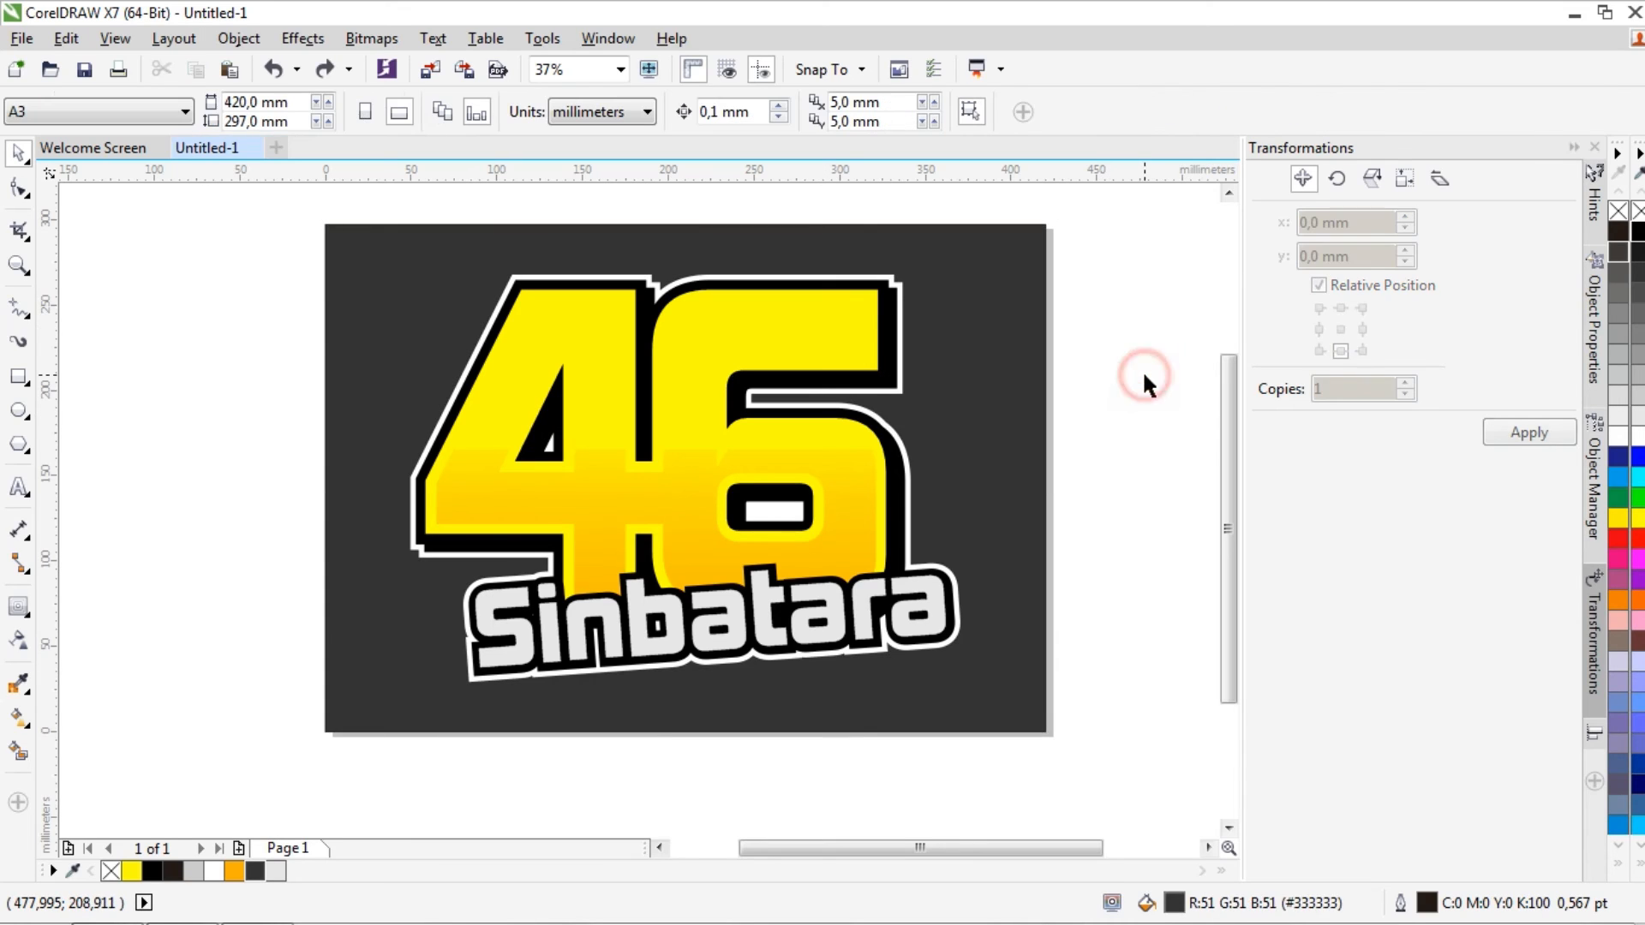